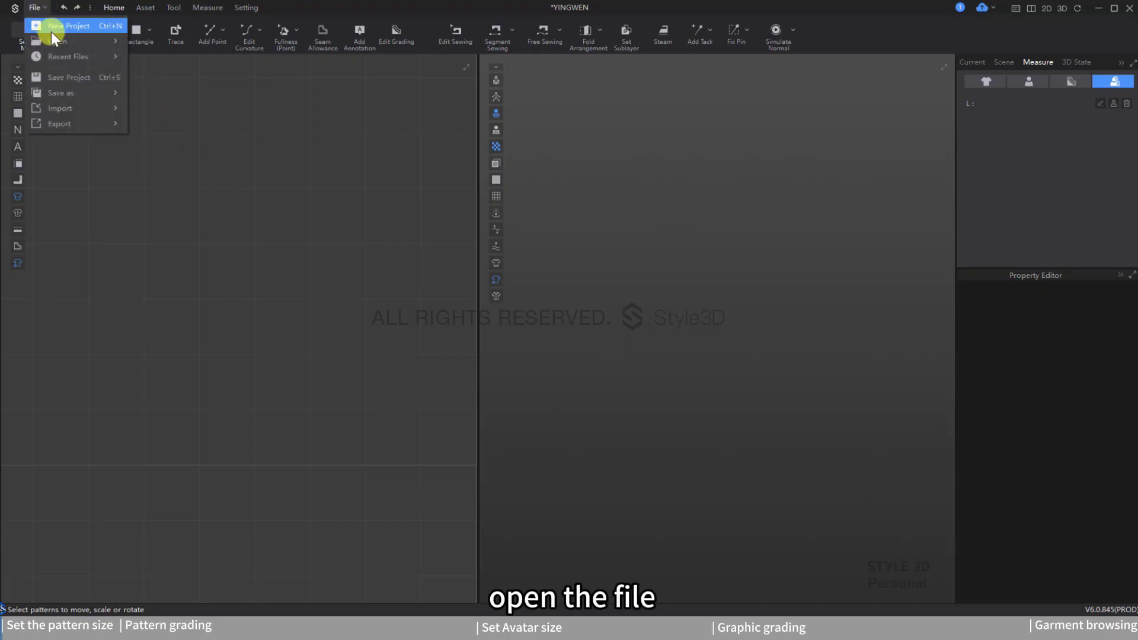
Open the YINGWEN project with its garment, avatar and scene, without saving the current file.
{"action": "left_click", "coordinate": [143, 44]}
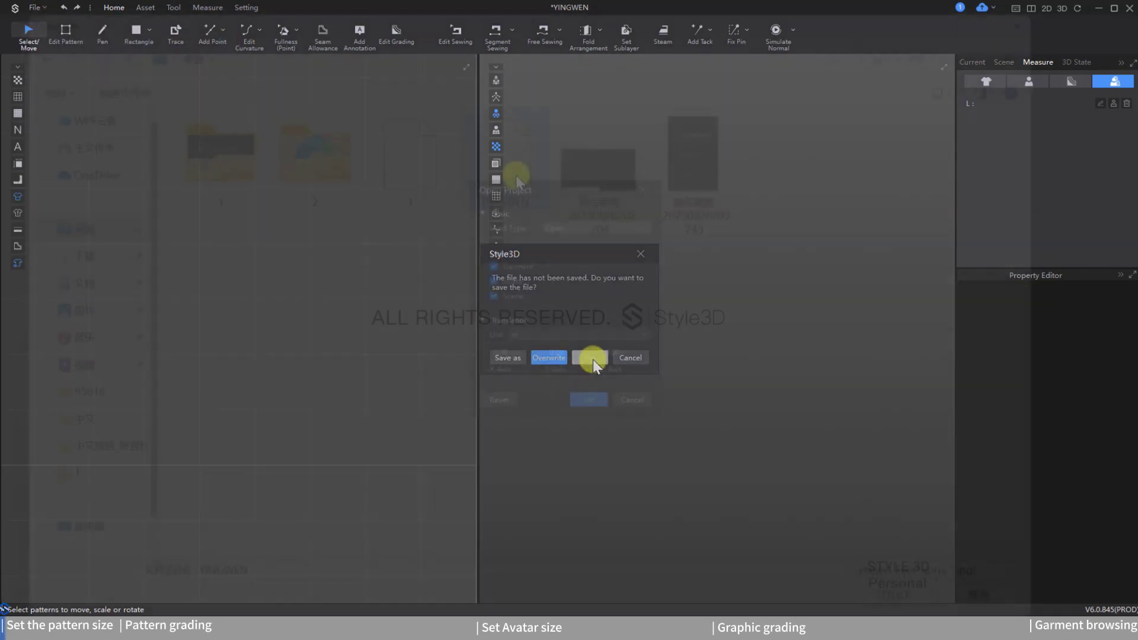
{"action": "left_click", "coordinate": [589, 358]}
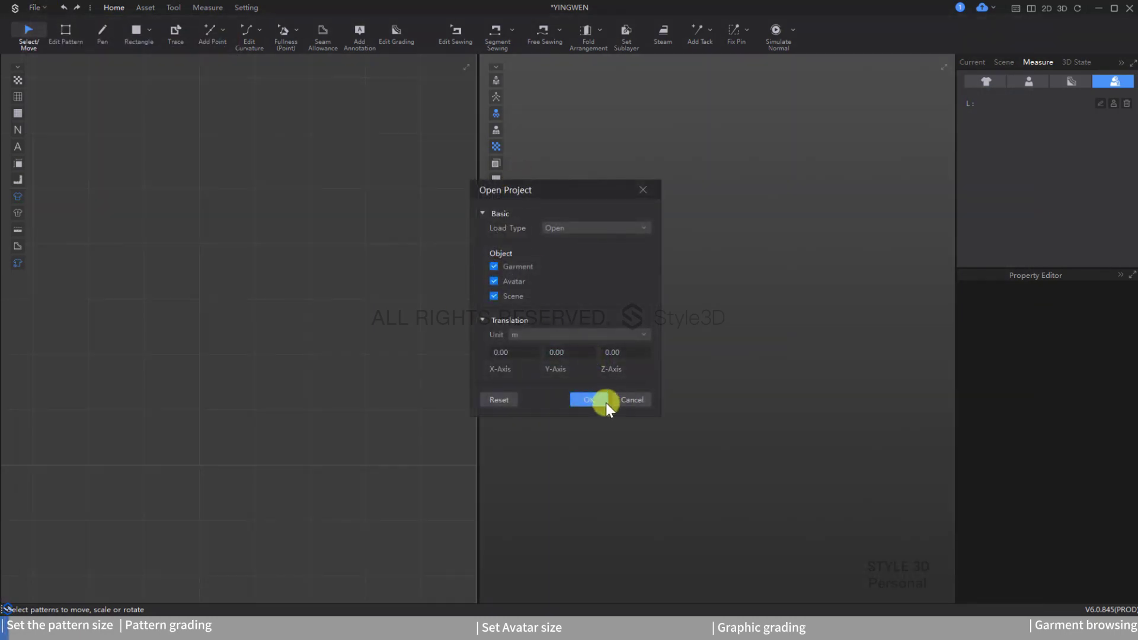
{"action": "left_click", "coordinate": [605, 403]}
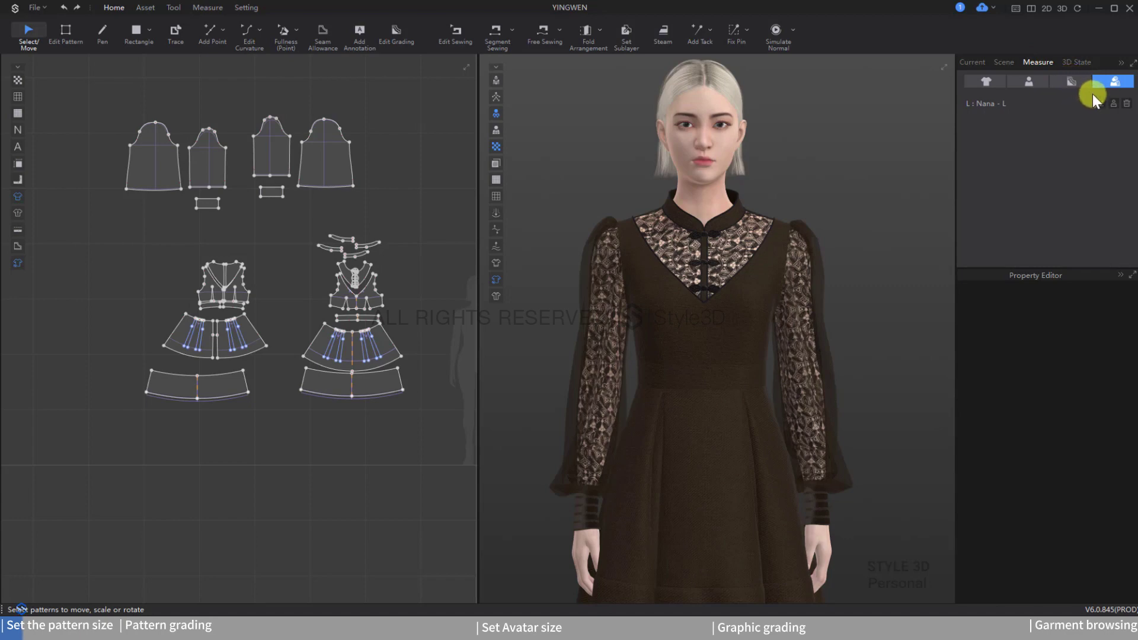
Add two grading sizes below the base size L and name them XL and XXL.
{"action": "left_click", "coordinate": [1071, 81]}
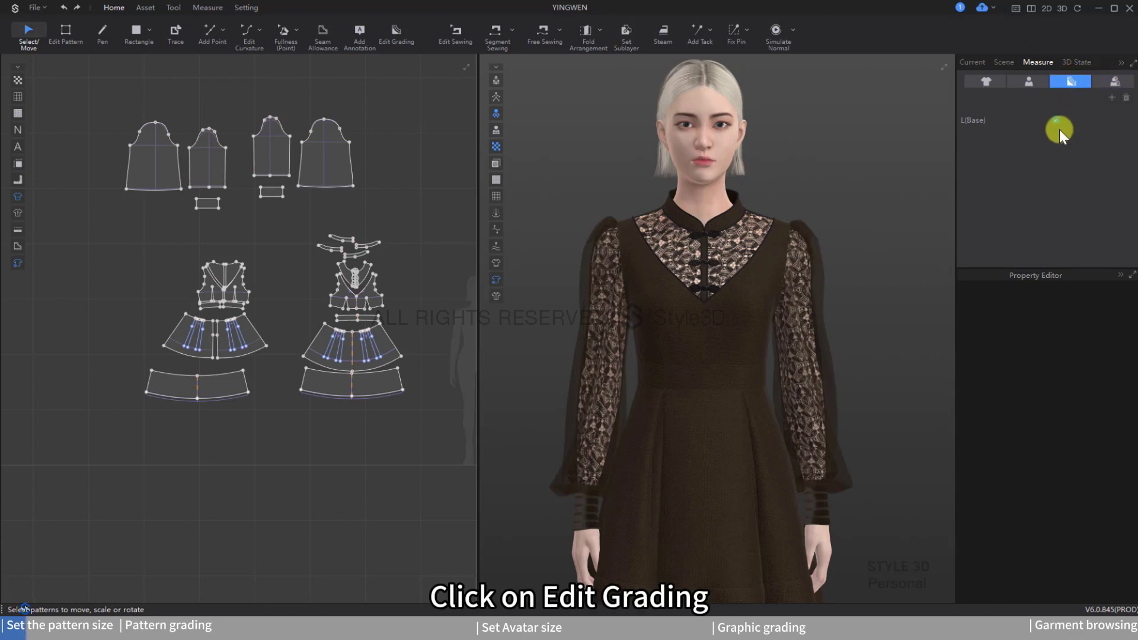
{"action": "left_click", "coordinate": [1112, 97]}
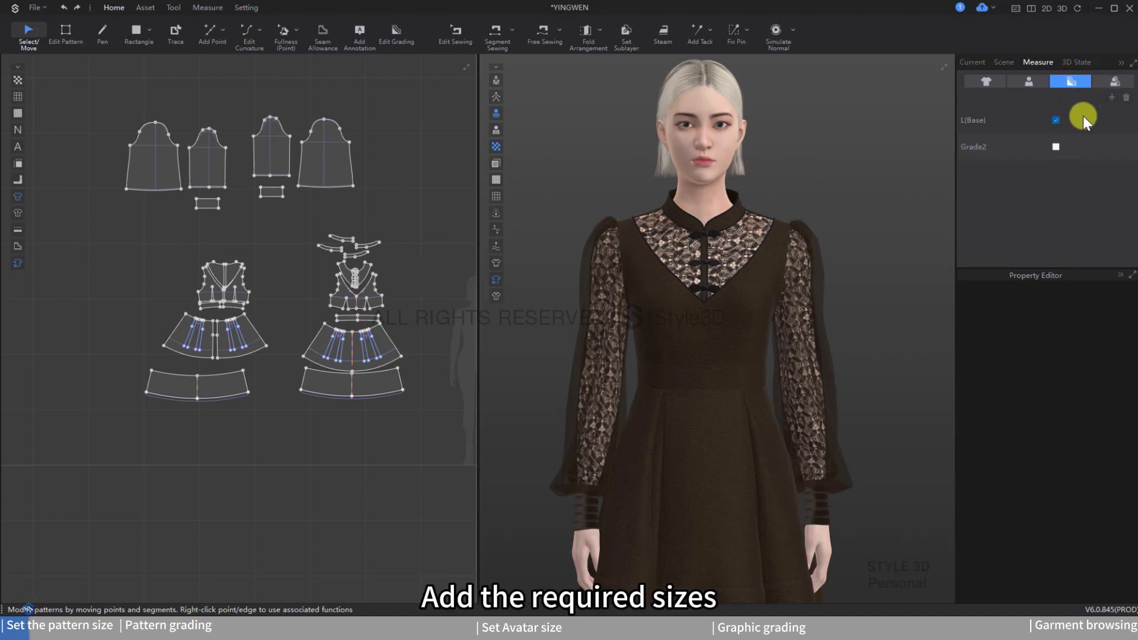
{"action": "left_click", "coordinate": [1111, 98]}
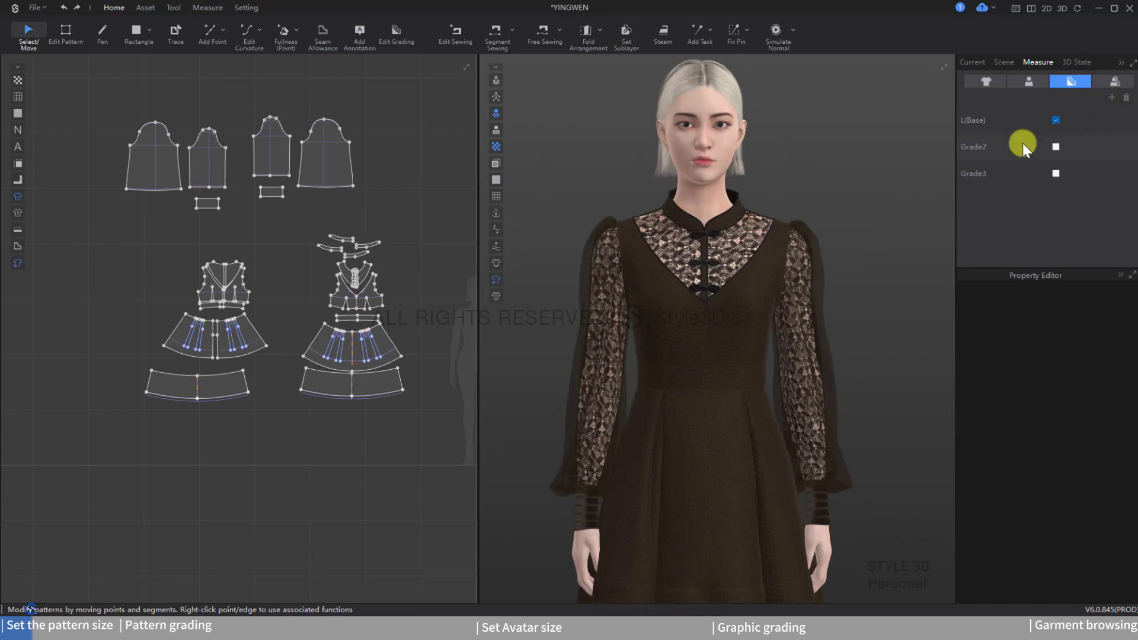
{"action": "double_click", "coordinate": [976, 147]}
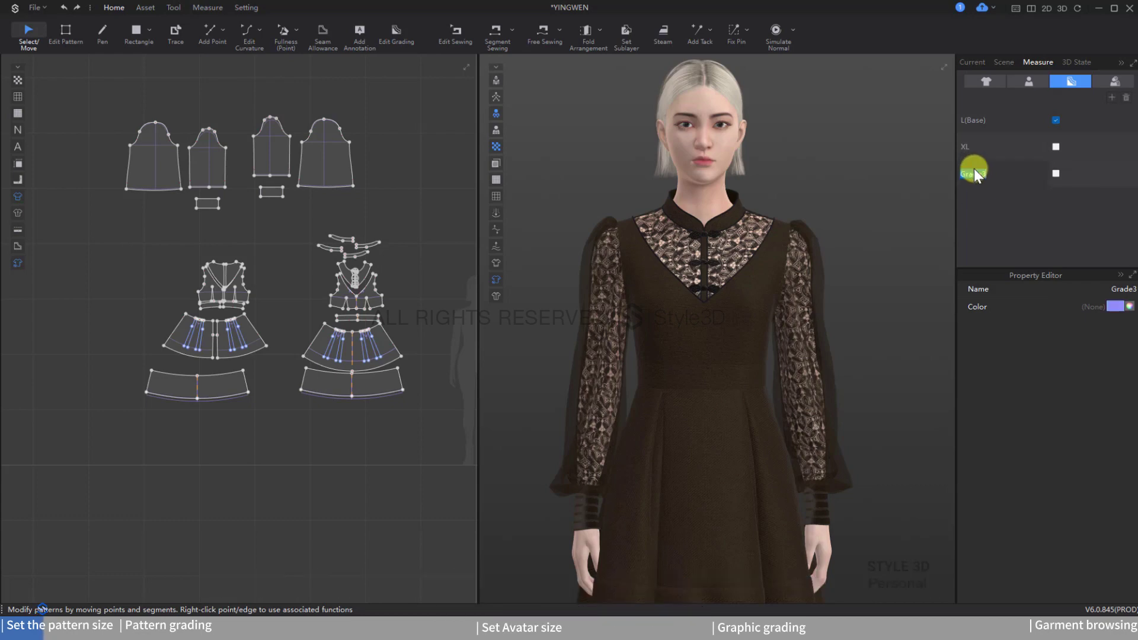
{"action": "left_click", "coordinate": [978, 220]}
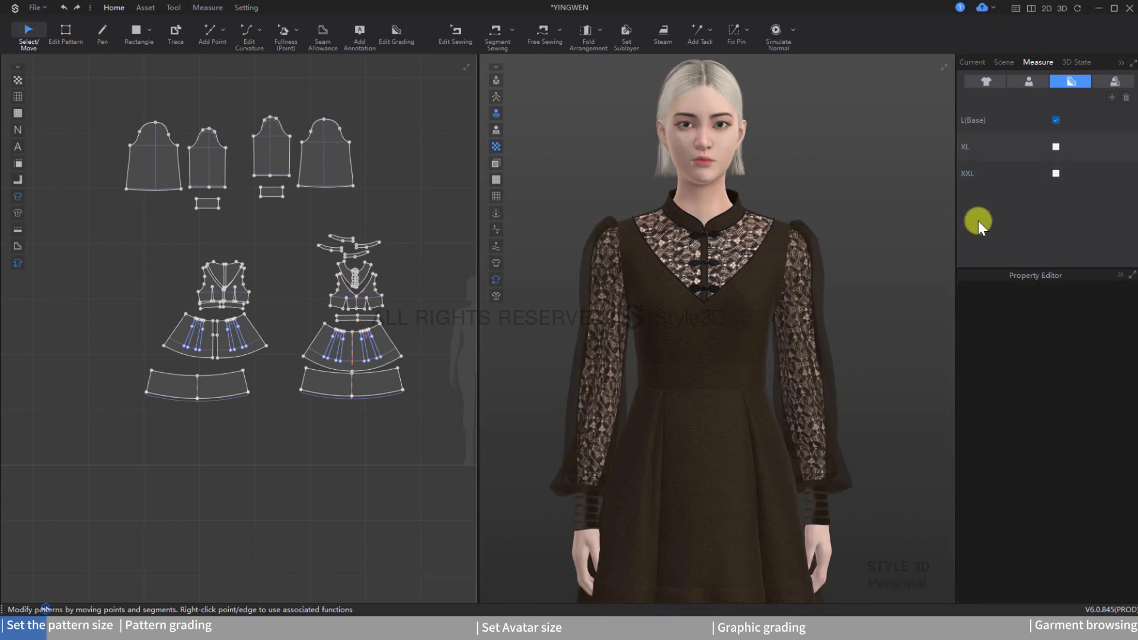
Set XL as the base grade and switch the base grade back to L.
{"action": "right_click", "coordinate": [970, 151]}
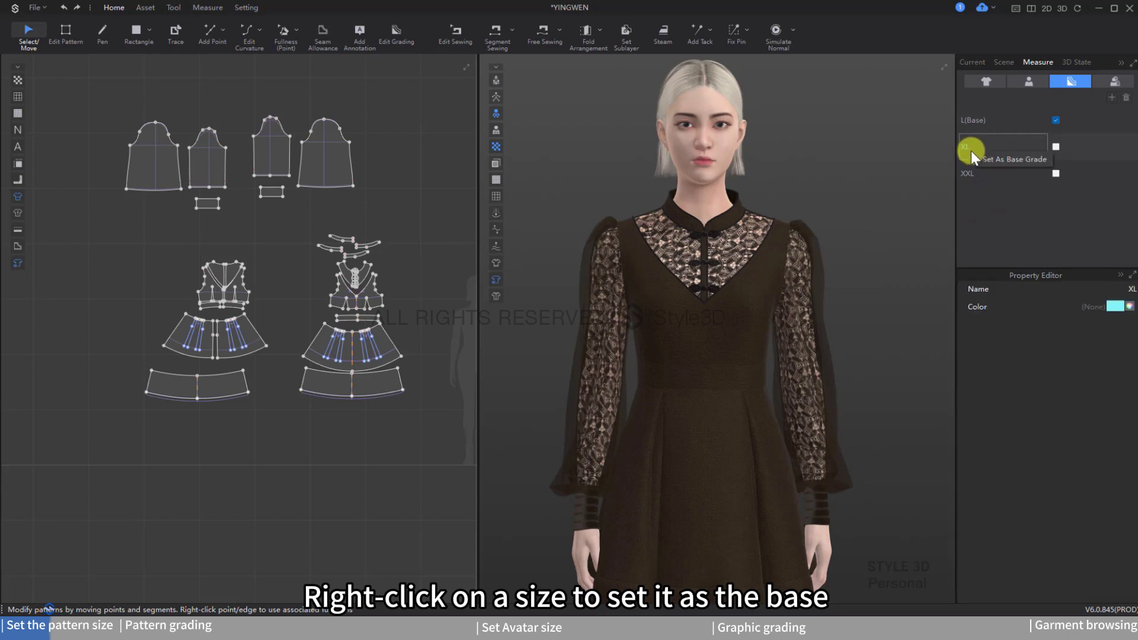
{"action": "left_click", "coordinate": [989, 160]}
{"action": "right_click", "coordinate": [975, 119]}
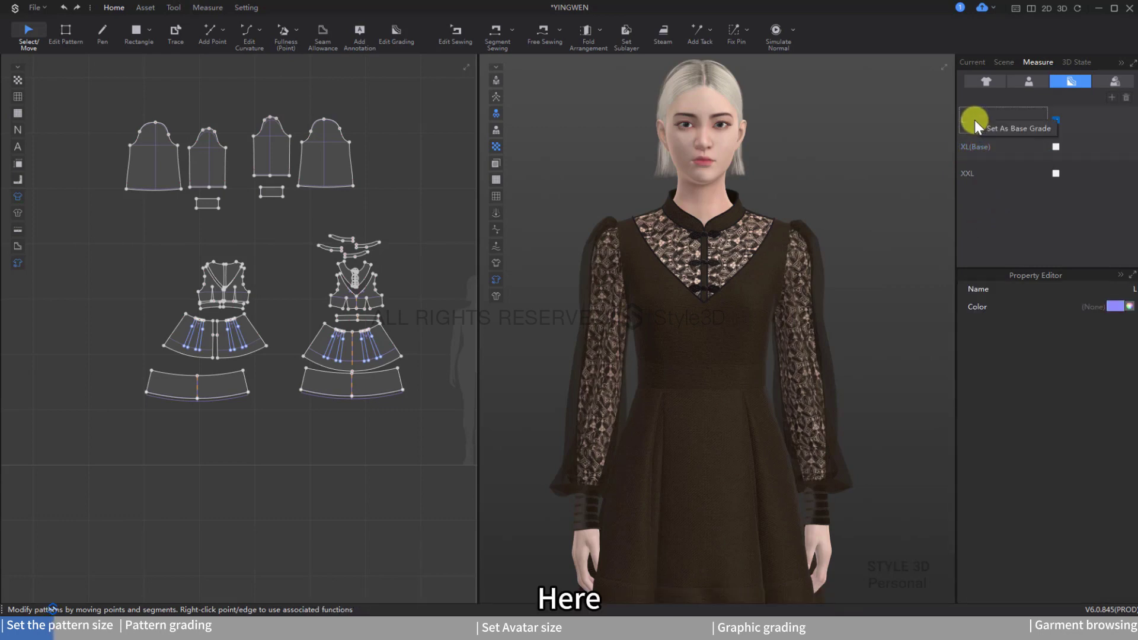
{"action": "left_click", "coordinate": [989, 128]}
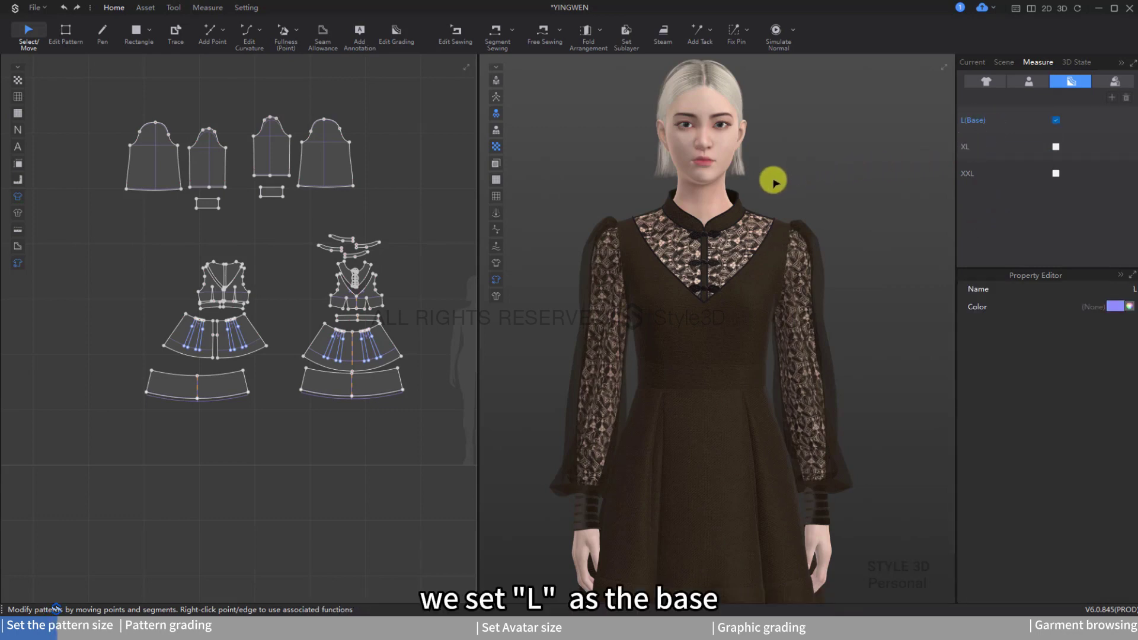
With Edit Grading, grade the neckline and inner shoulder points of the back and front bodice pieces upward by 0.7 cm per size.
{"action": "scroll", "coordinate": [255, 314], "scroll_direction": "up", "scroll_amount": 6}
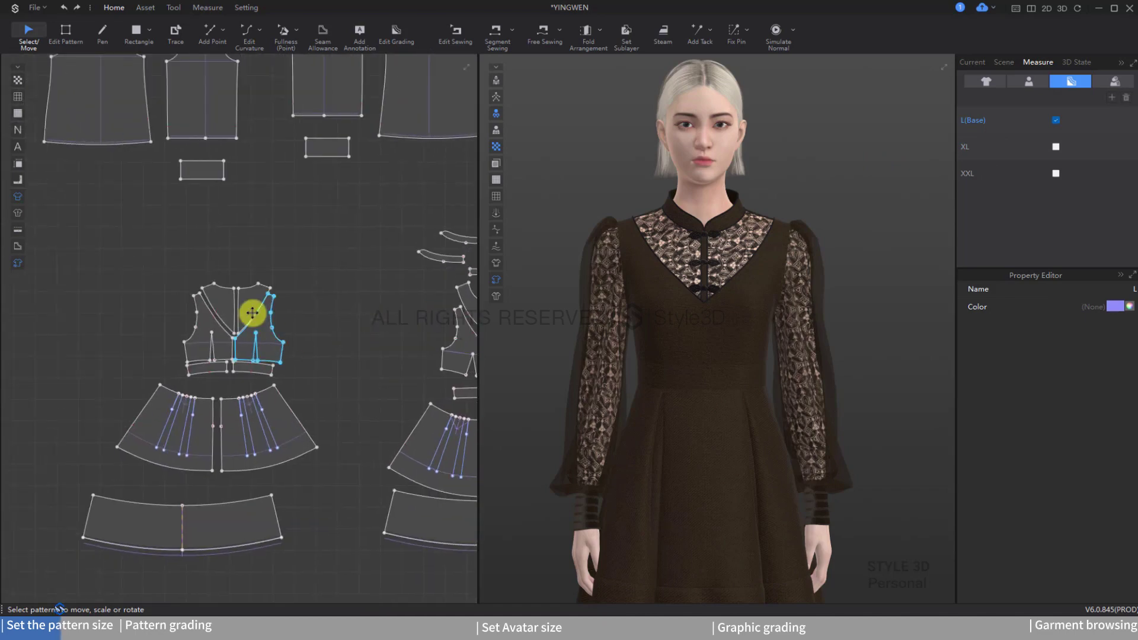
{"action": "left_click", "coordinate": [393, 34]}
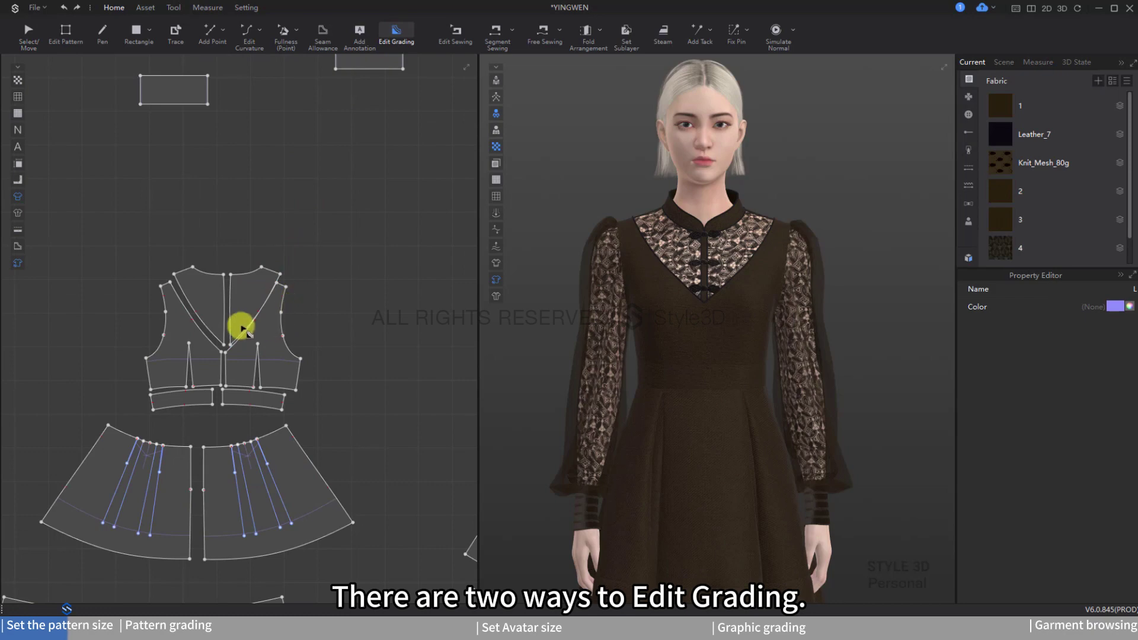
{"action": "scroll", "coordinate": [243, 314], "scroll_direction": "up", "scroll_amount": 4}
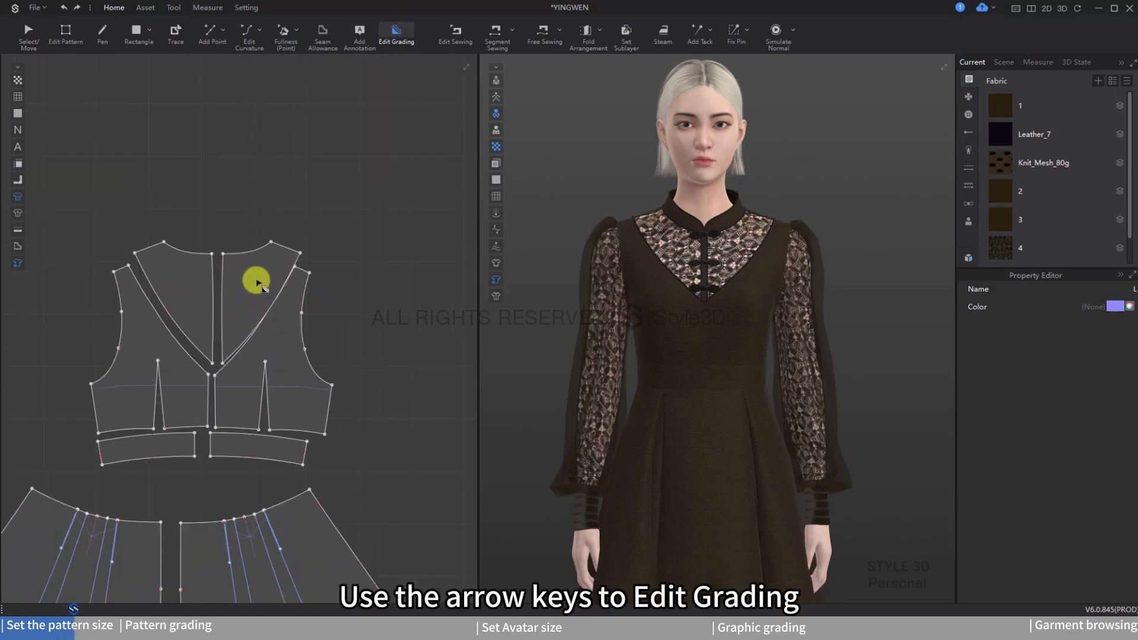
{"action": "scroll", "coordinate": [178, 270], "scroll_direction": "down", "scroll_amount": 3}
{"action": "left_click", "coordinate": [164, 276]}
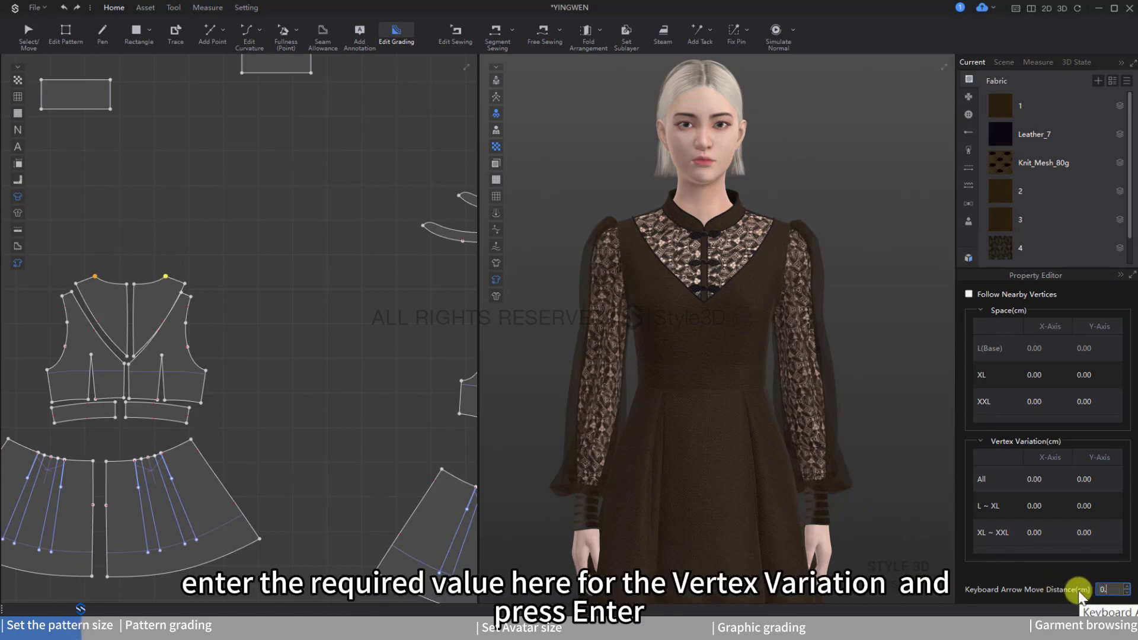
{"action": "left_click", "coordinate": [281, 392]}
{"action": "left_click_drag", "start_coordinate": [71, 269], "coordinate": [133, 295], "text": "shift"}
{"action": "scroll", "coordinate": [190, 368], "scroll_direction": "down", "scroll_amount": 4}
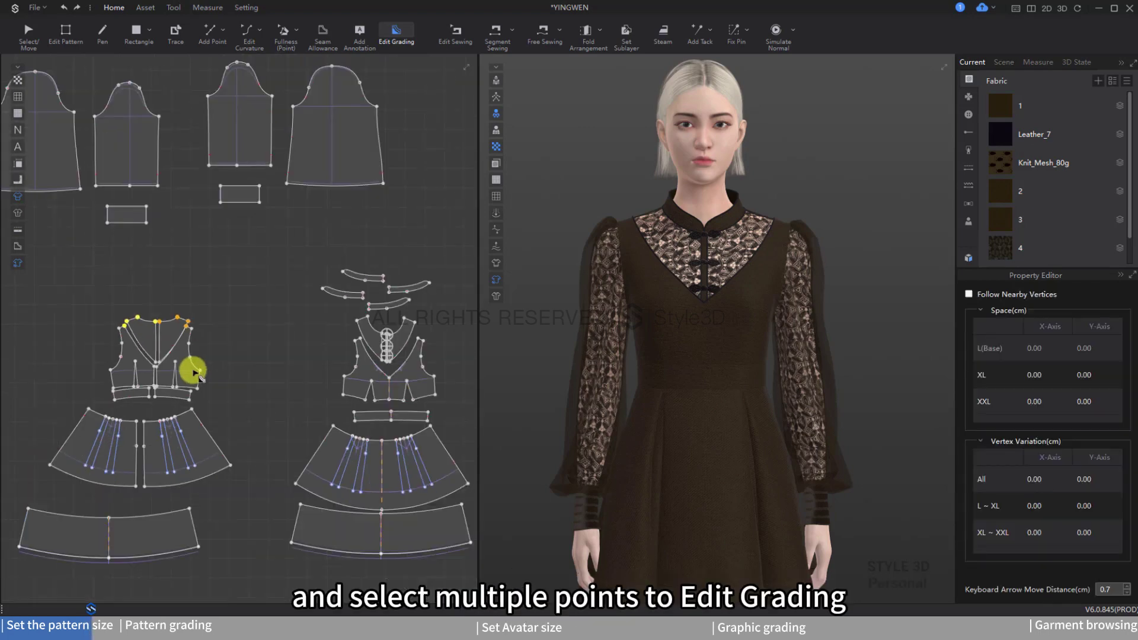
{"action": "scroll", "coordinate": [317, 322], "scroll_direction": "up", "scroll_amount": 6}
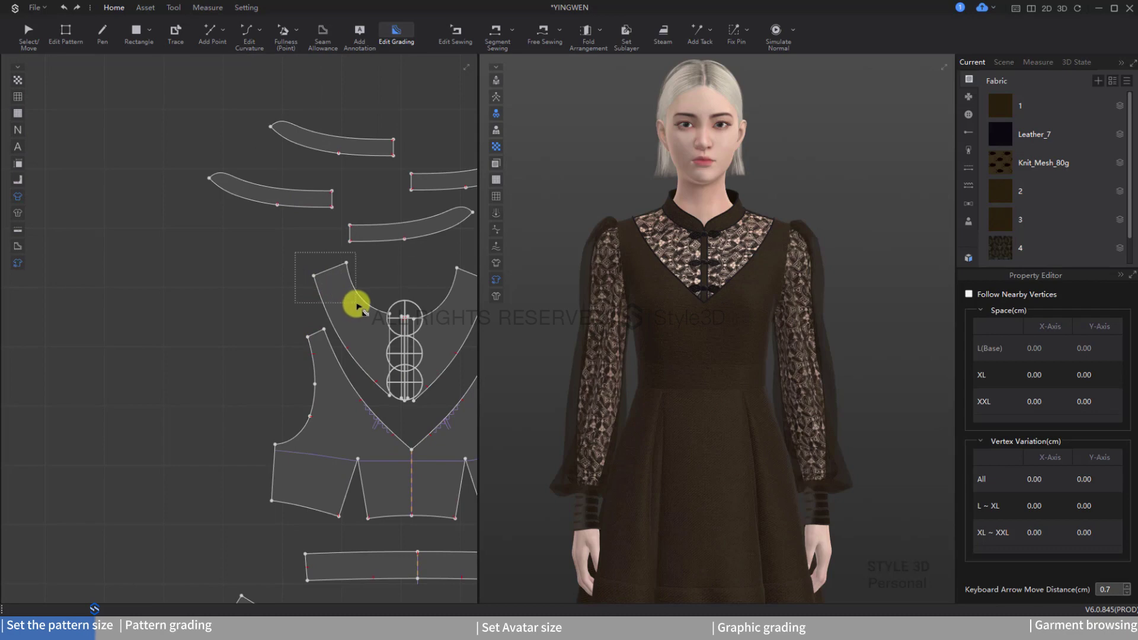
{"action": "left_click_drag", "start_coordinate": [384, 307], "coordinate": [427, 327], "text": "shift"}
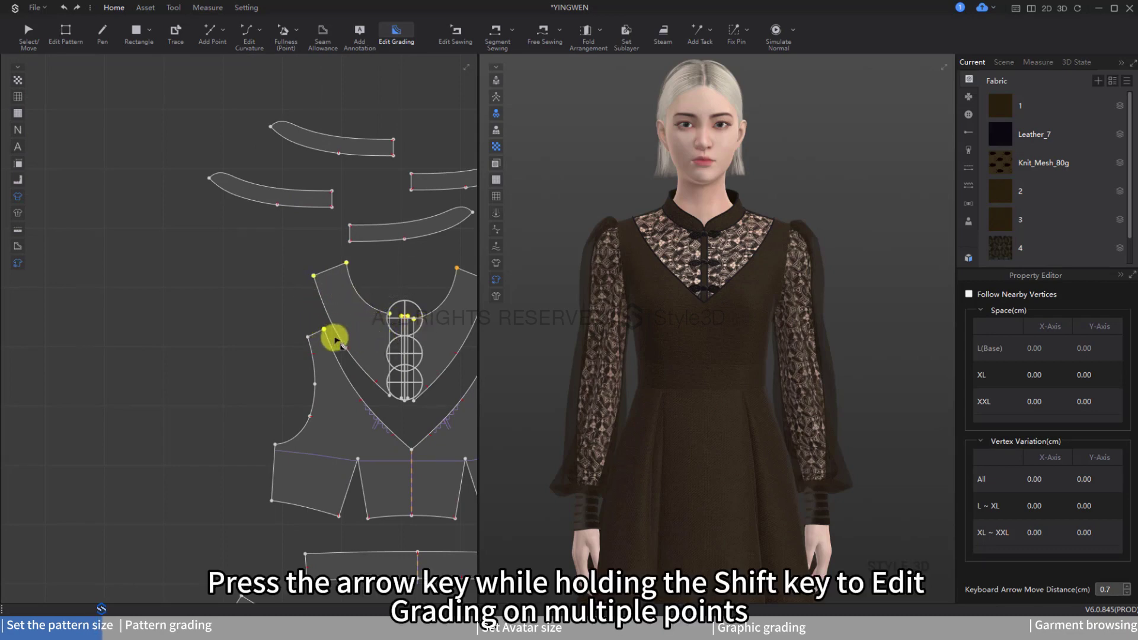
{"action": "key", "text": "shift+Up"}
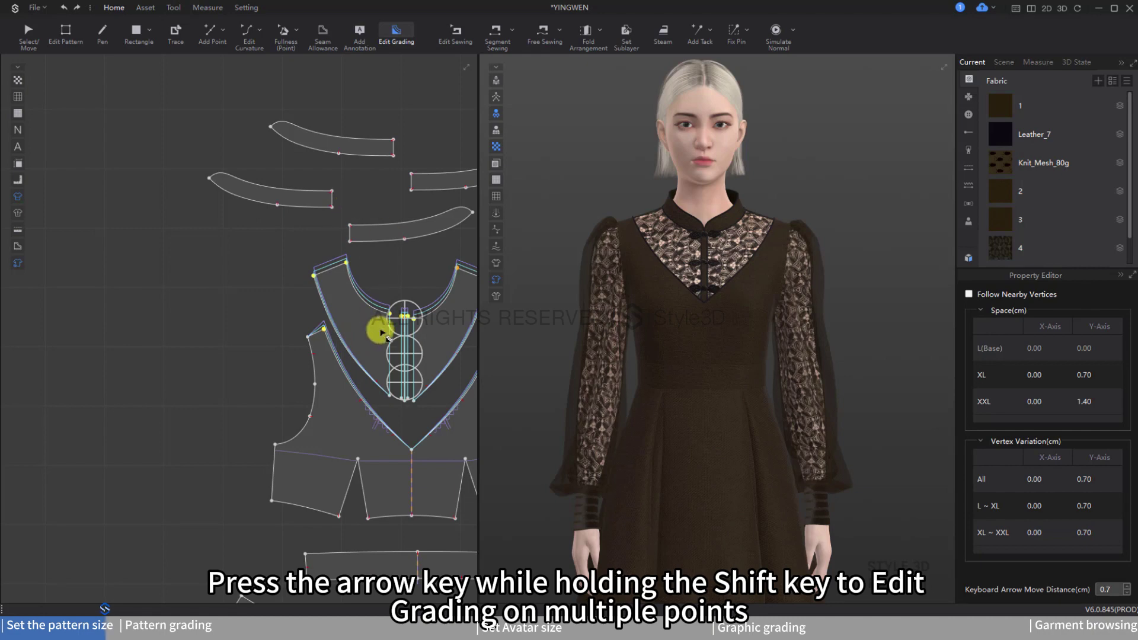
Grade the outer shoulder points of the front and back bodice outward along X by 0.5 cm per size.
{"action": "scroll", "coordinate": [379, 331], "scroll_direction": "down", "scroll_amount": 3}
{"action": "scroll", "coordinate": [366, 368], "scroll_direction": "up", "scroll_amount": 5}
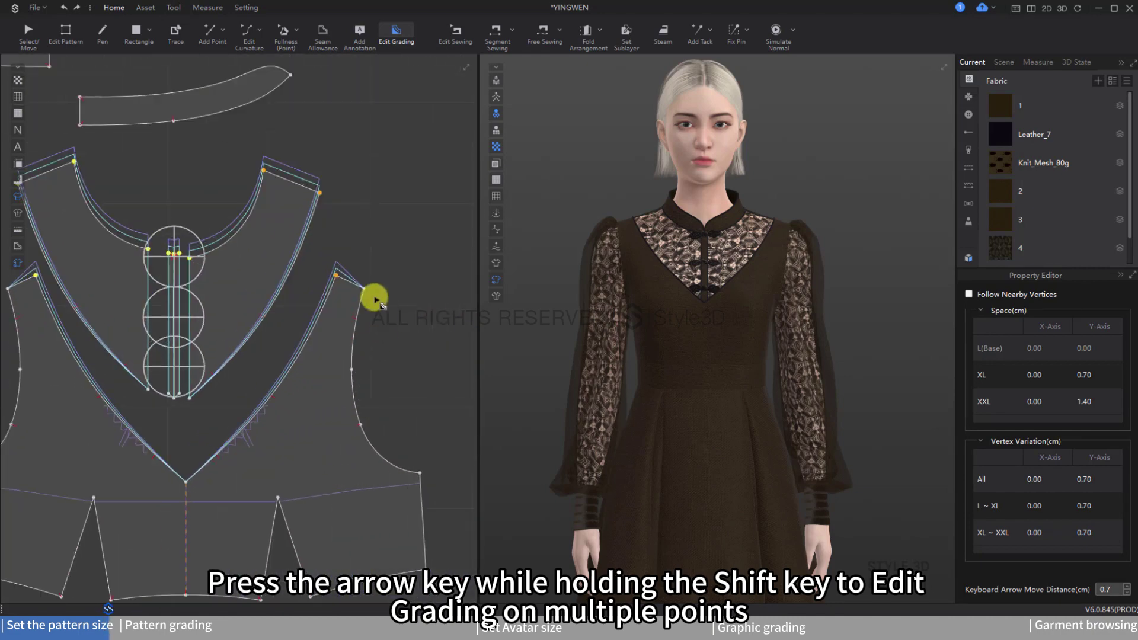
{"action": "left_click", "coordinate": [372, 286]}
{"action": "left_click", "coordinate": [363, 289]}
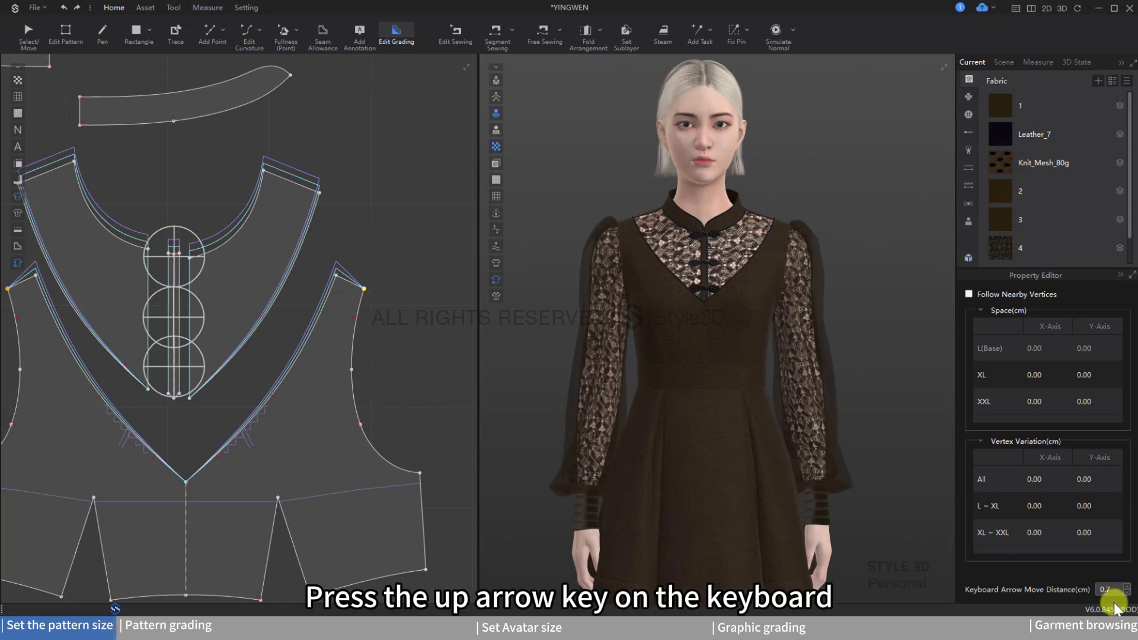
{"action": "type", "text": "0."}
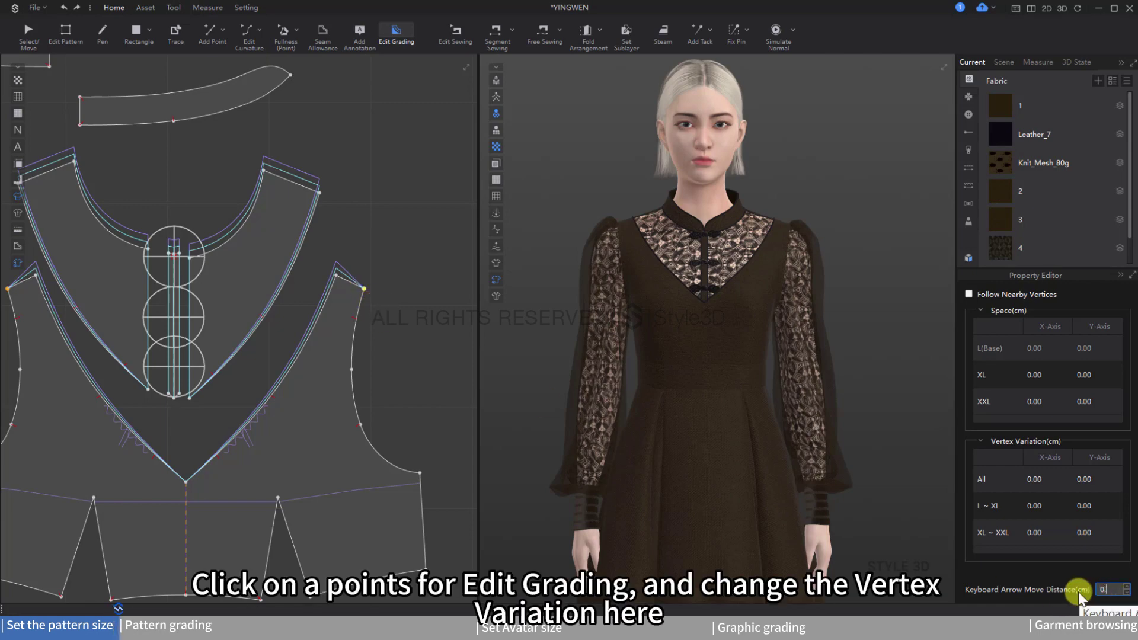
{"action": "type", "text": "5"}
{"action": "left_click", "coordinate": [442, 363]}
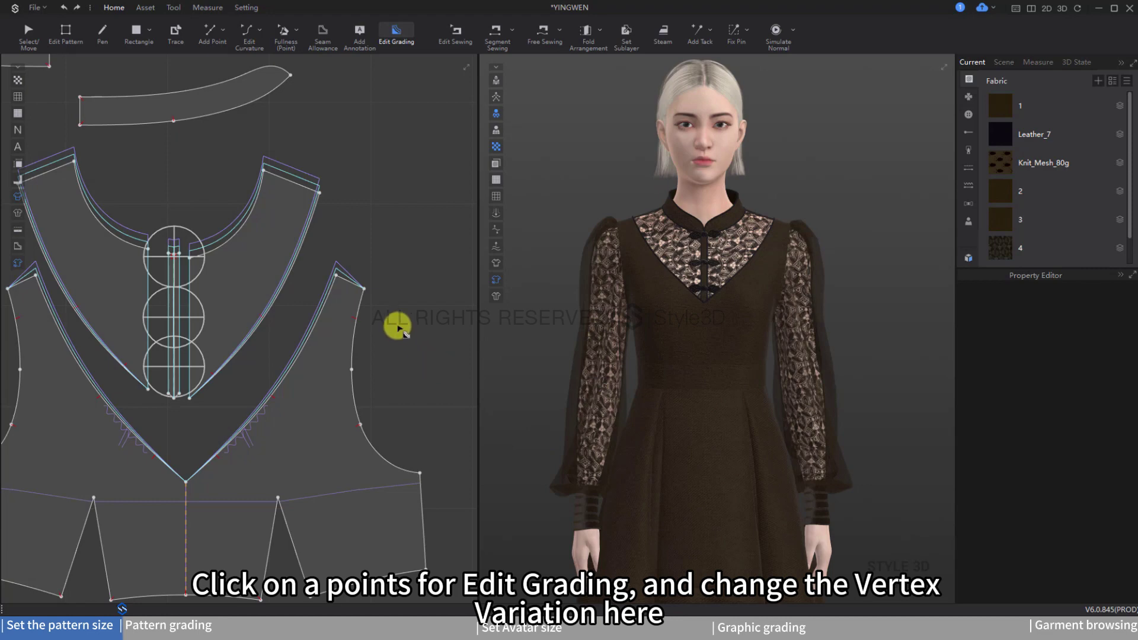
{"action": "left_click", "coordinate": [372, 298]}
{"action": "scroll", "coordinate": [254, 381], "scroll_direction": "down", "scroll_amount": 5}
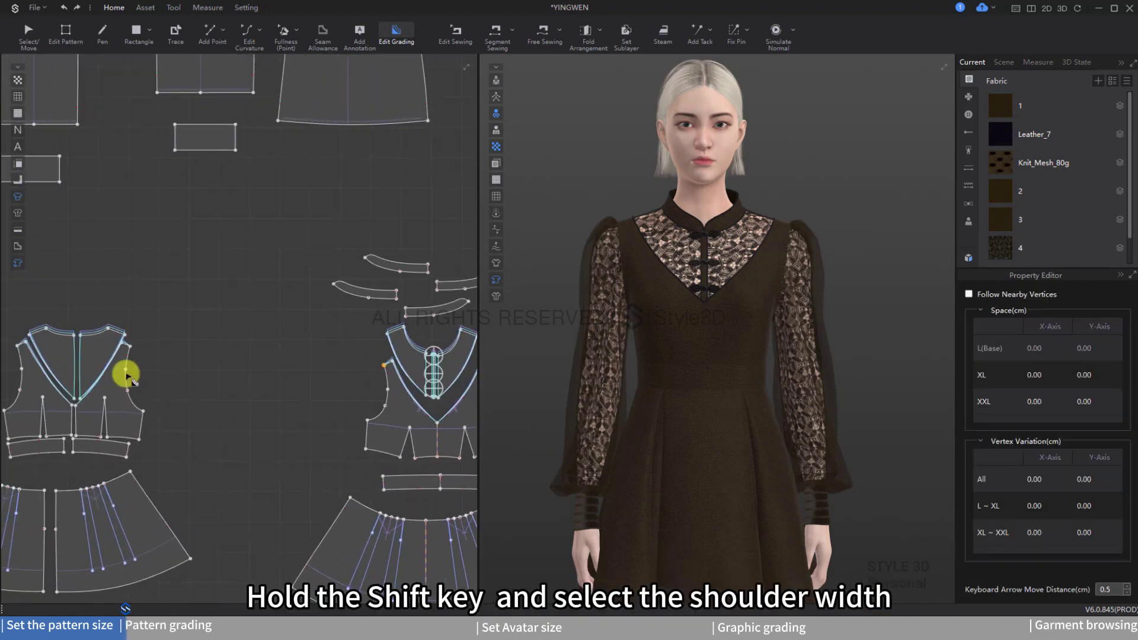
{"action": "scroll", "coordinate": [122, 373], "scroll_direction": "up", "scroll_amount": 8}
{"action": "left_click", "coordinate": [141, 273], "text": "shift"}
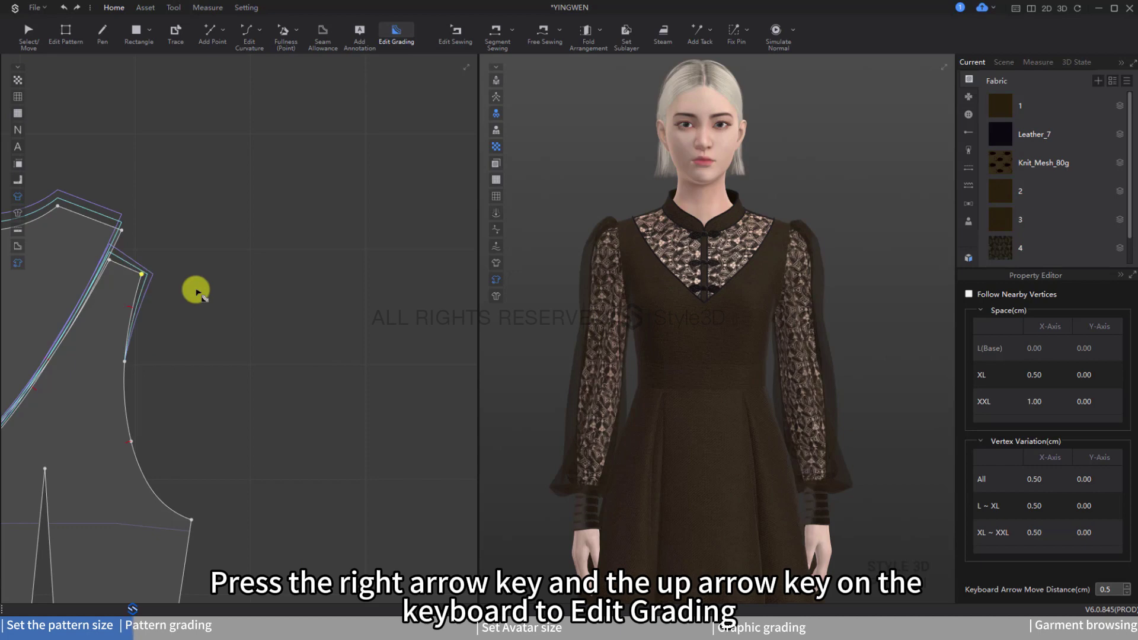
{"action": "left_click", "coordinate": [236, 379]}
Set the grading move distance to 1 cm for the bust and waist side points, starting from the back bodice underarm point.
{"action": "scroll", "coordinate": [237, 386], "scroll_direction": "down", "scroll_amount": 6}
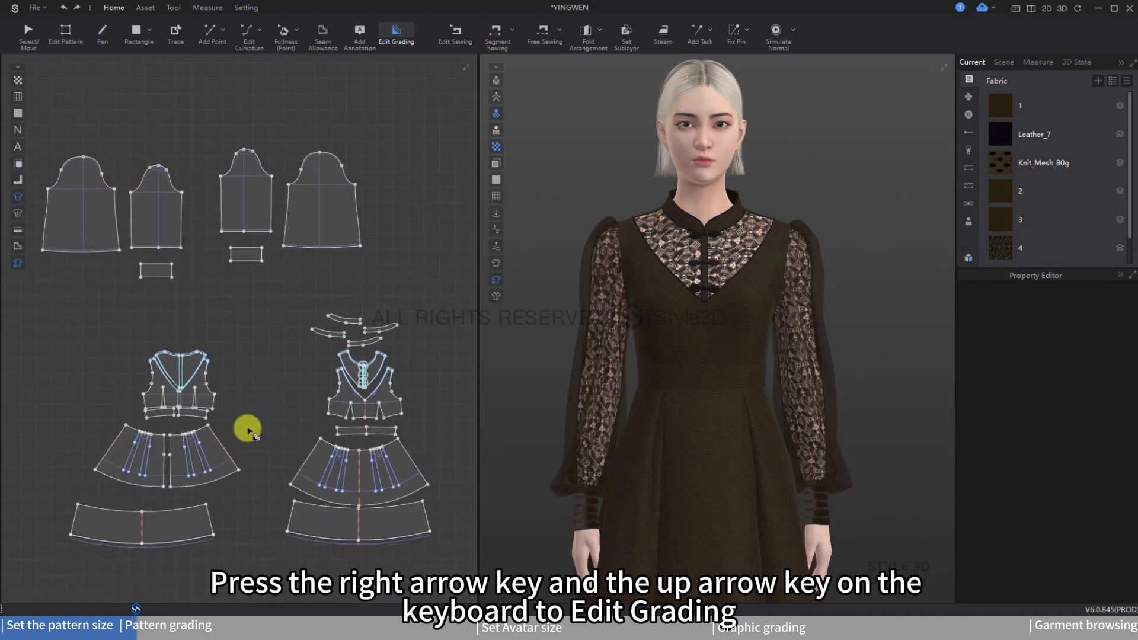
{"action": "scroll", "coordinate": [226, 438], "scroll_direction": "up", "scroll_amount": 2}
{"action": "scroll", "coordinate": [198, 444], "scroll_direction": "up", "scroll_amount": 3}
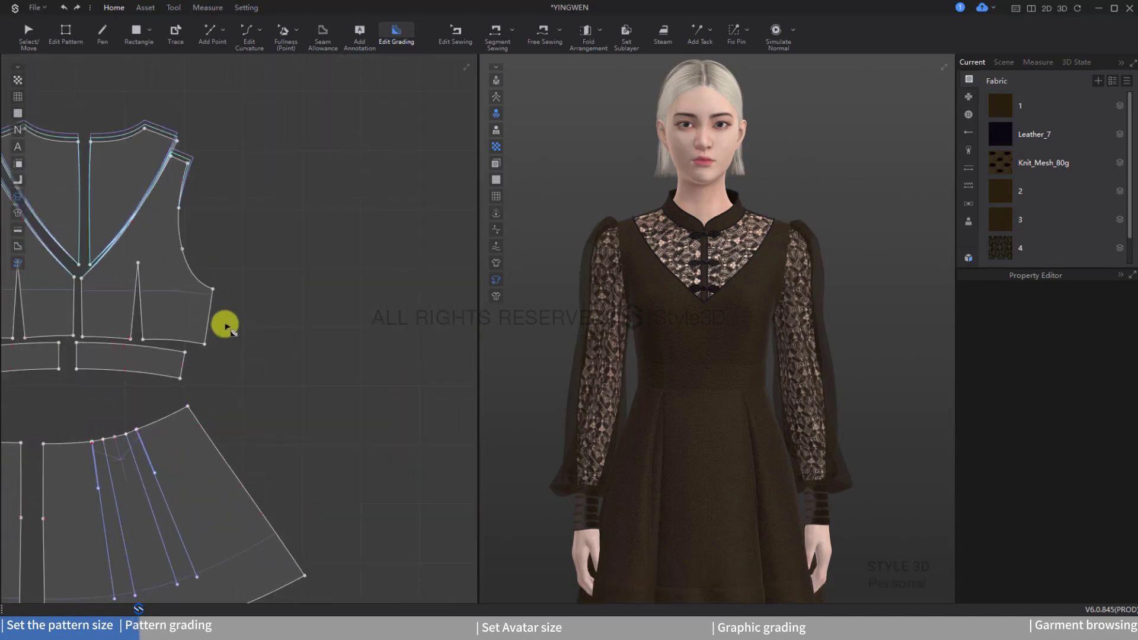
{"action": "left_click", "coordinate": [213, 289]}
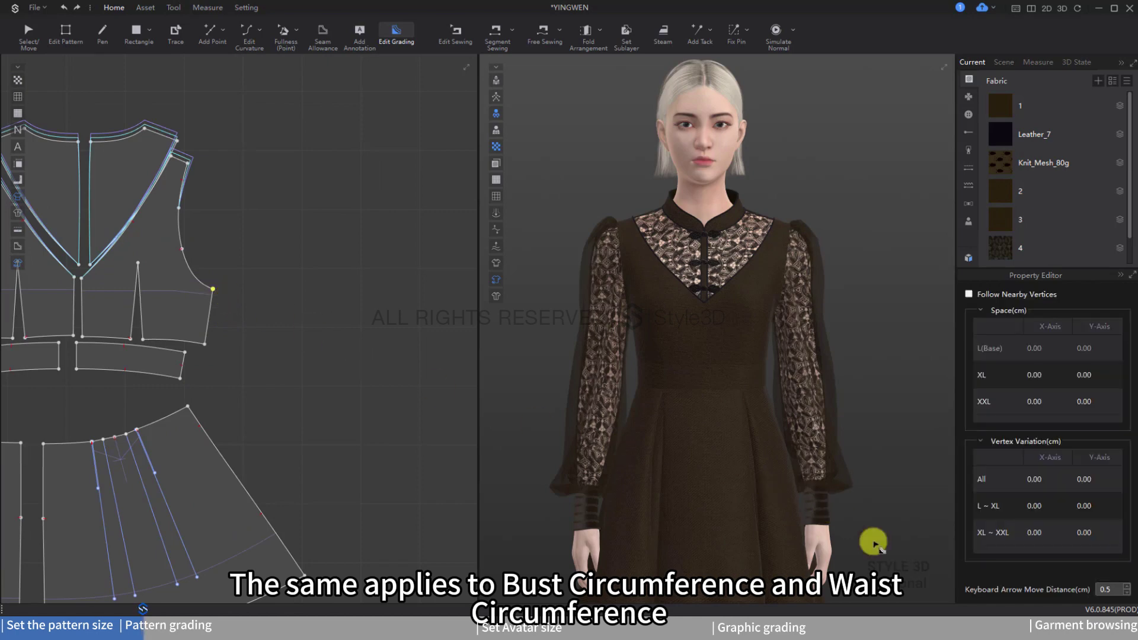
{"action": "type", "text": "1"}
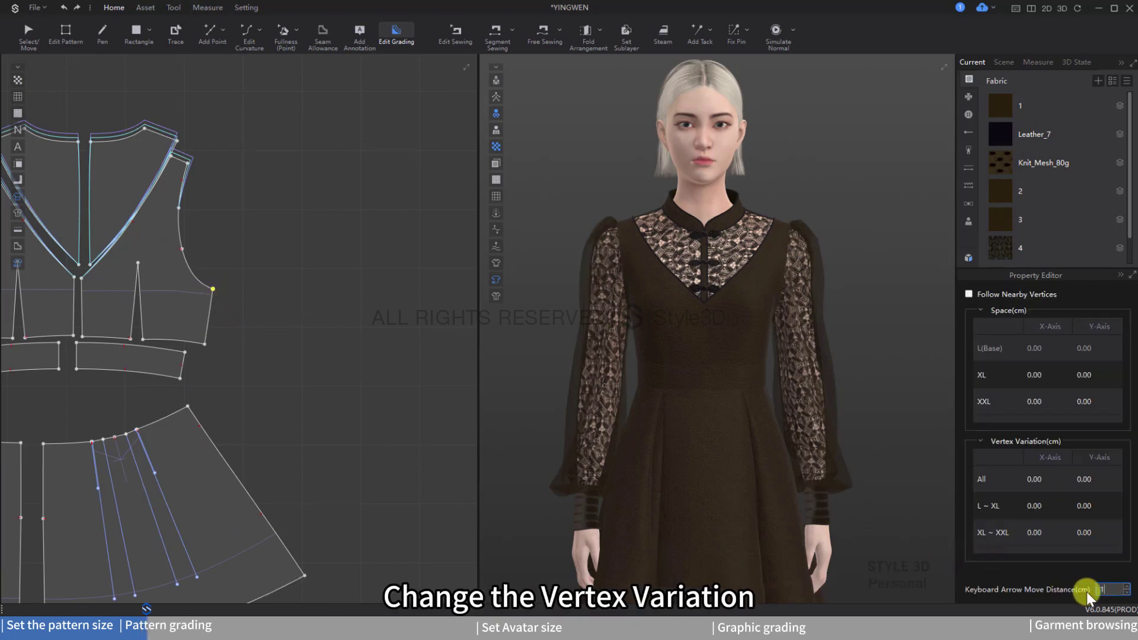
{"action": "left_click", "coordinate": [203, 376]}
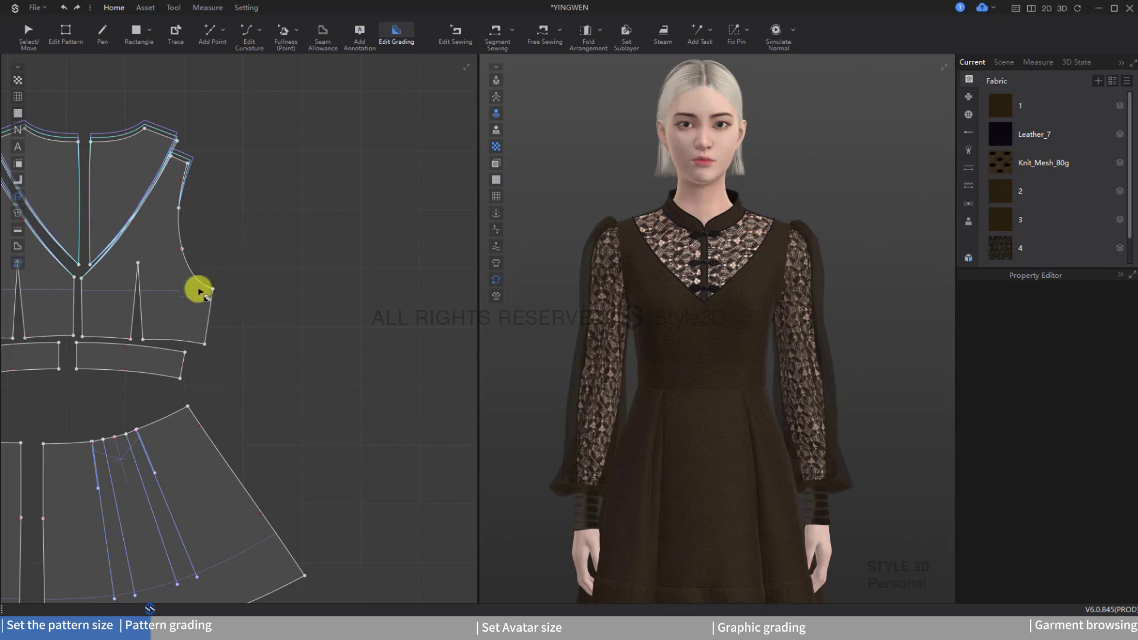
Grade the side points of the back and front bodice, waistband and skirt waist outward along X by 1 cm per size.
{"action": "left_click_drag", "start_coordinate": [195, 283], "coordinate": [225, 346]}
{"action": "left_click", "coordinate": [179, 377], "text": "shift"}
{"action": "left_click", "coordinate": [187, 407], "text": "shift"}
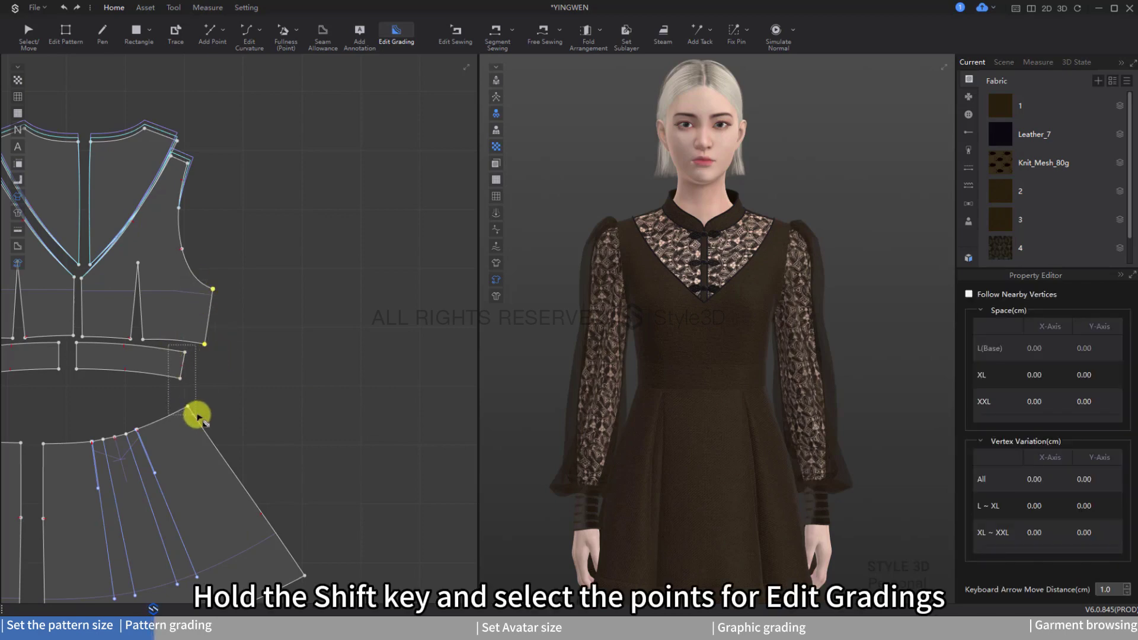
{"action": "scroll", "coordinate": [264, 413], "scroll_direction": "down", "scroll_amount": 3}
{"action": "scroll", "coordinate": [263, 413], "scroll_direction": "up", "scroll_amount": 5}
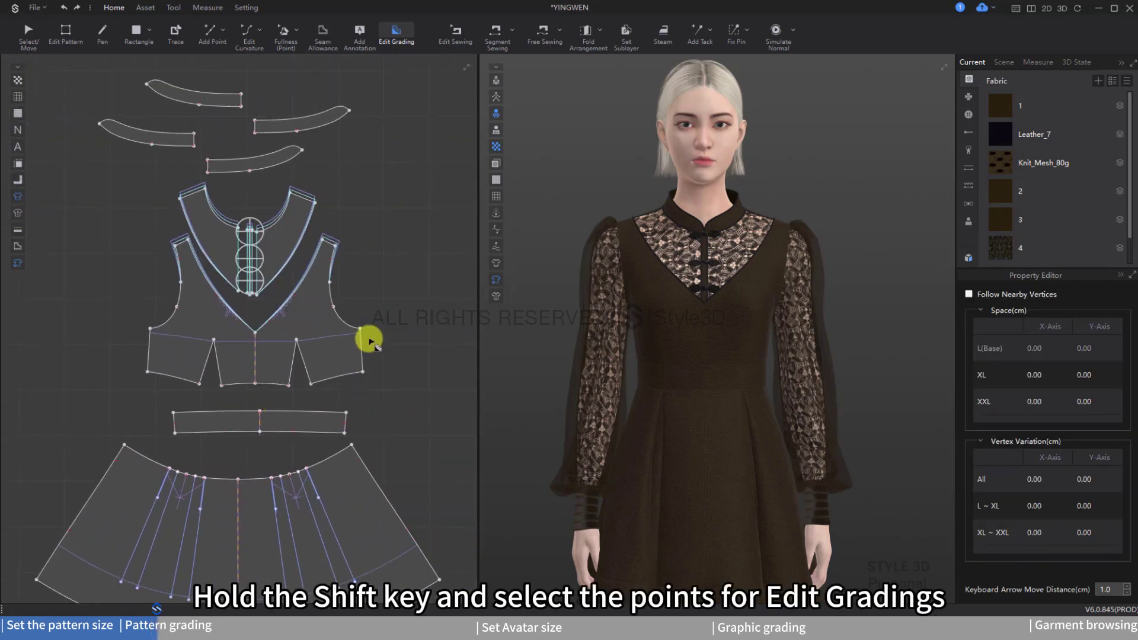
{"action": "left_click", "coordinate": [360, 328]}
{"action": "left_click", "coordinate": [363, 372], "text": "shift"}
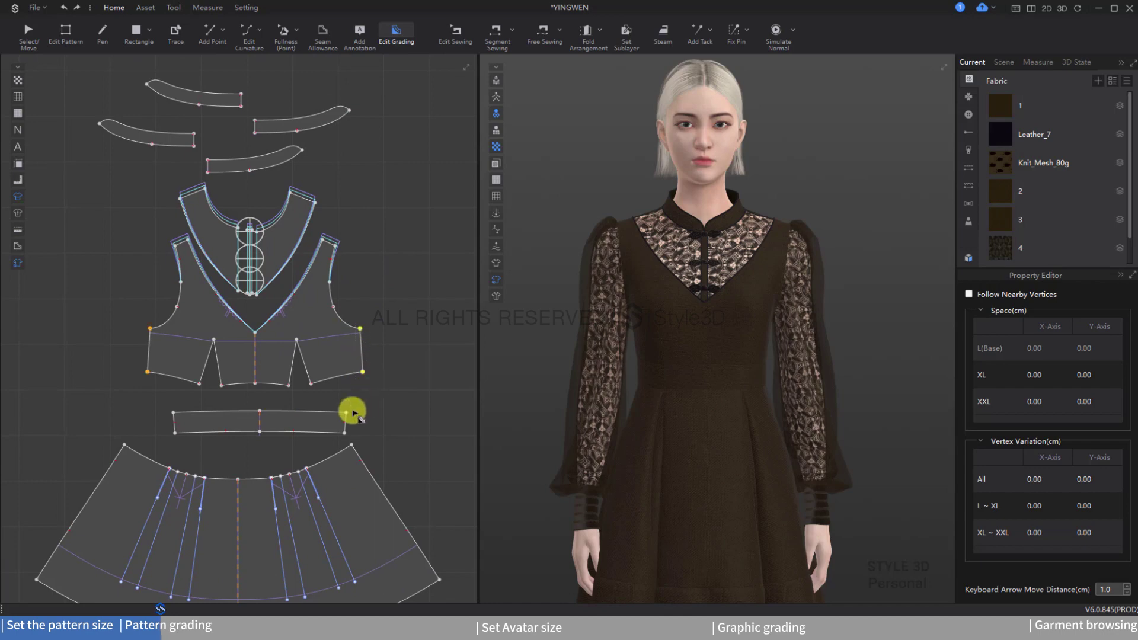
{"action": "left_click_drag", "start_coordinate": [355, 446], "coordinate": [335, 404], "text": "shift"}
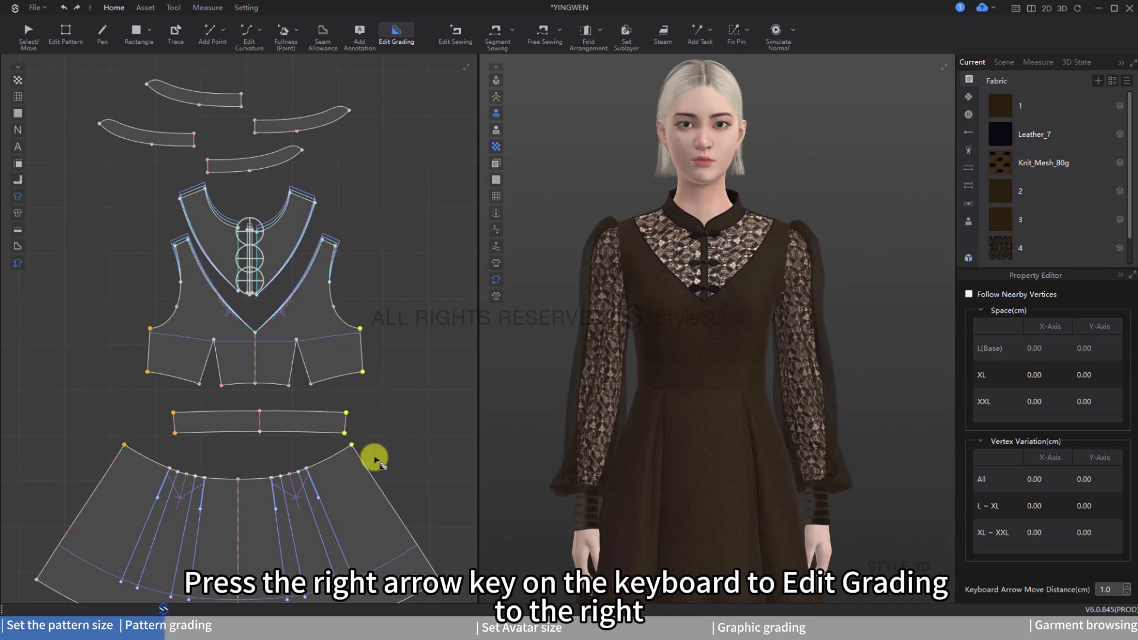
{"action": "key", "text": "Right"}
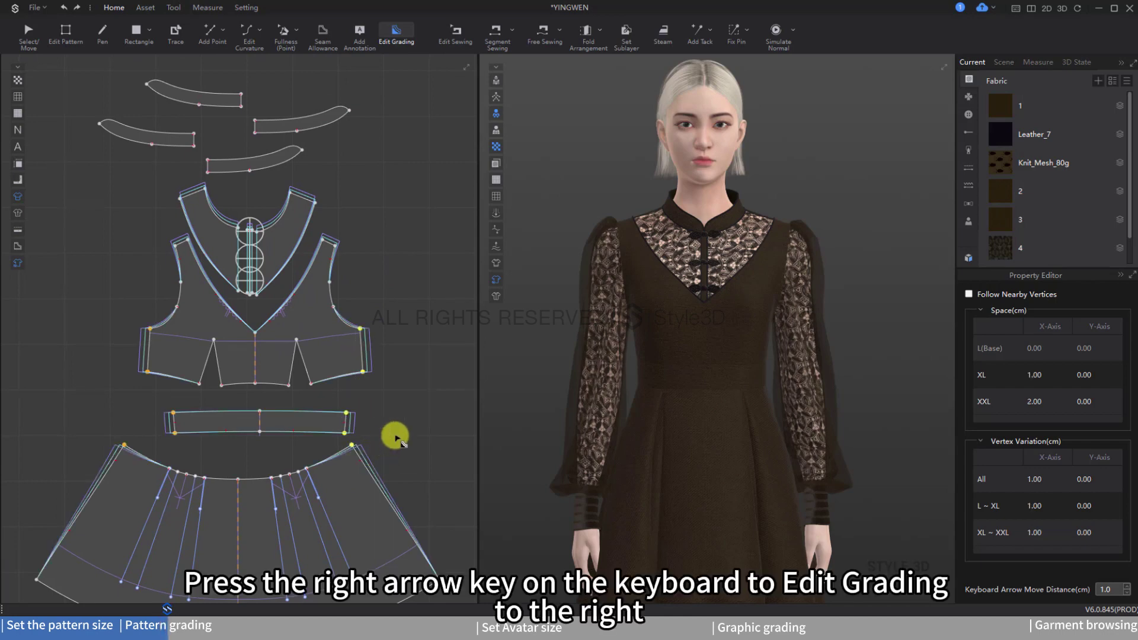
Grade the lower side points of the skirts and upper side points of the hem panels outward along X by 1 cm per size.
{"action": "left_click", "coordinate": [393, 437]}
{"action": "scroll", "coordinate": [368, 449], "scroll_direction": "down", "scroll_amount": 5}
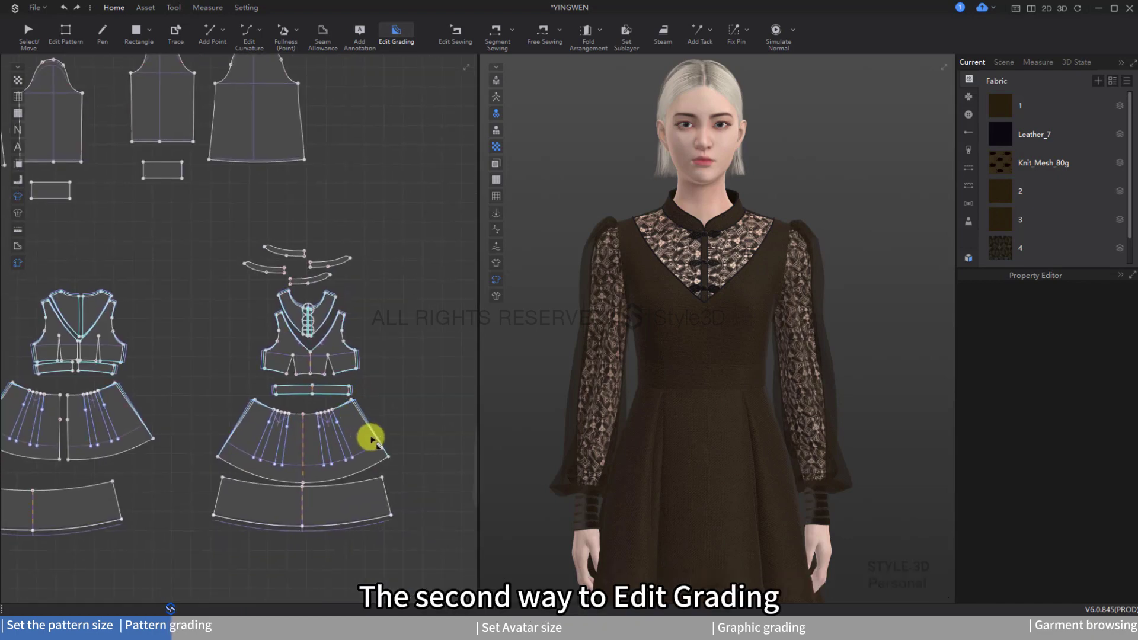
{"action": "scroll", "coordinate": [378, 461], "scroll_direction": "up", "scroll_amount": 5}
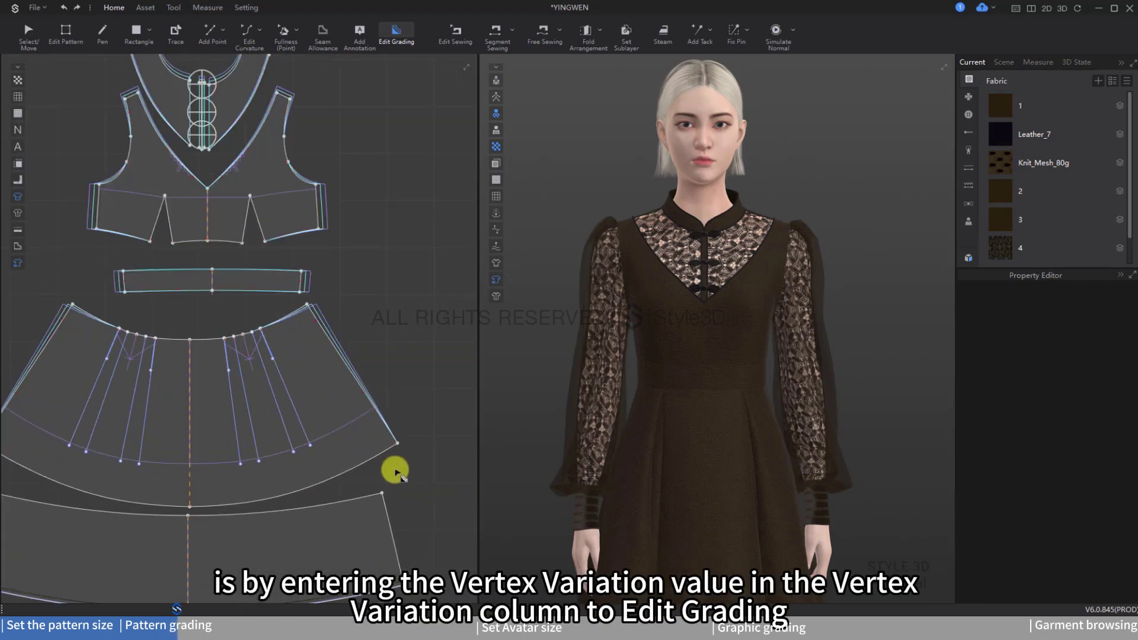
{"action": "left_click", "coordinate": [395, 442]}
{"action": "scroll", "coordinate": [389, 468], "scroll_direction": "down", "scroll_amount": 3}
{"action": "scroll", "coordinate": [414, 521], "scroll_direction": "down", "scroll_amount": 3}
{"action": "scroll", "coordinate": [172, 516], "scroll_direction": "up", "scroll_amount": 3}
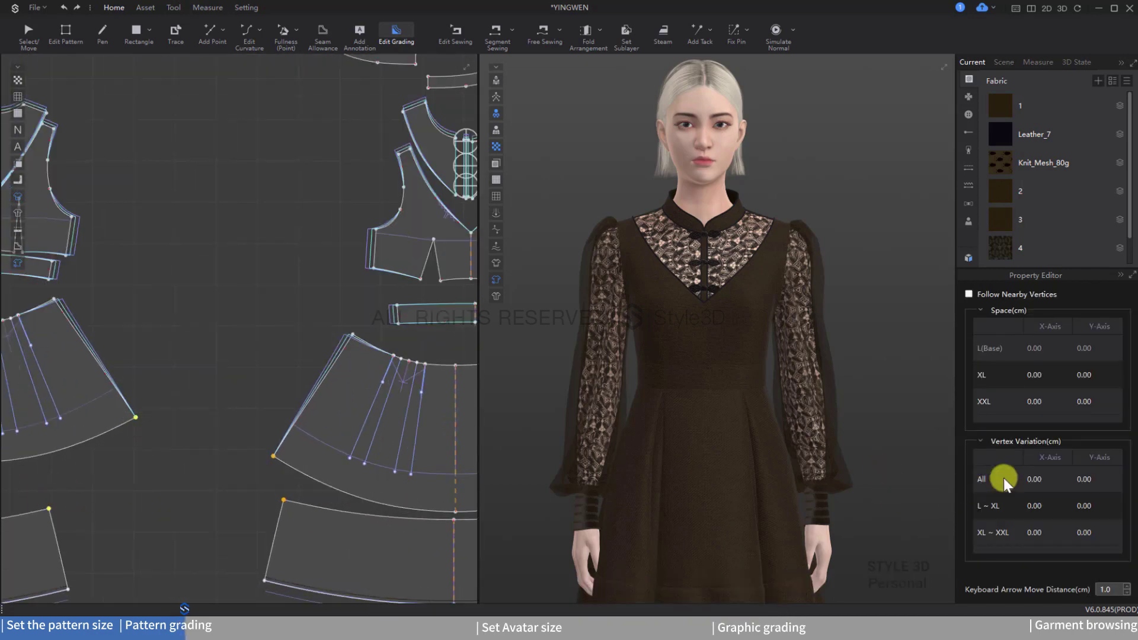
{"action": "left_click", "coordinate": [1030, 481]}
{"action": "left_click", "coordinate": [1034, 480]}
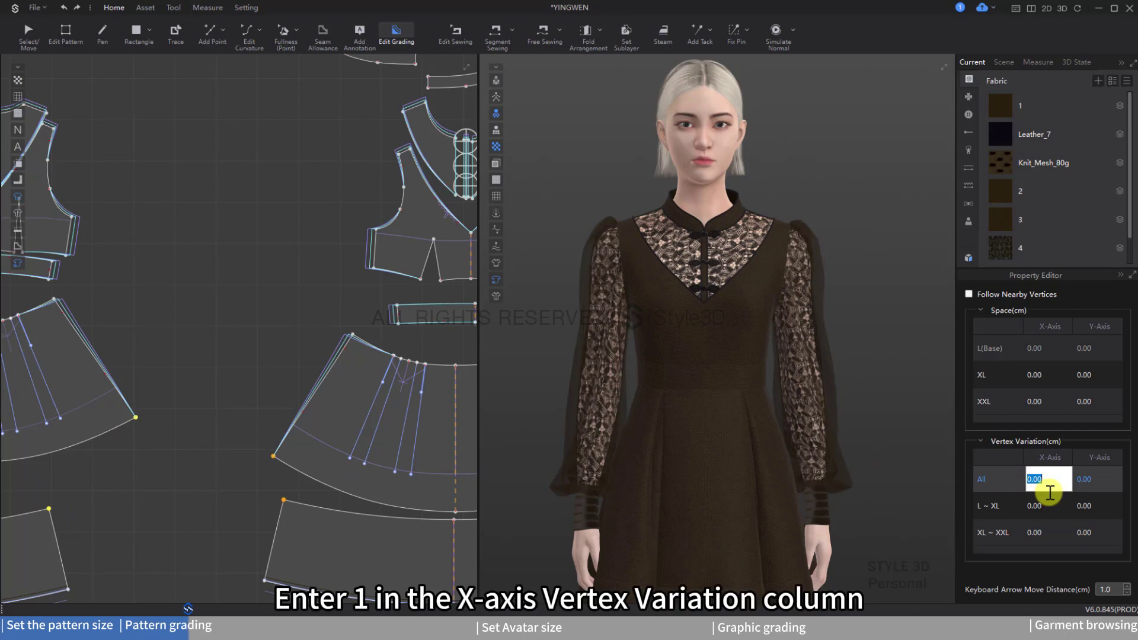
{"action": "type", "text": "1"}
{"action": "key", "text": "Return"}
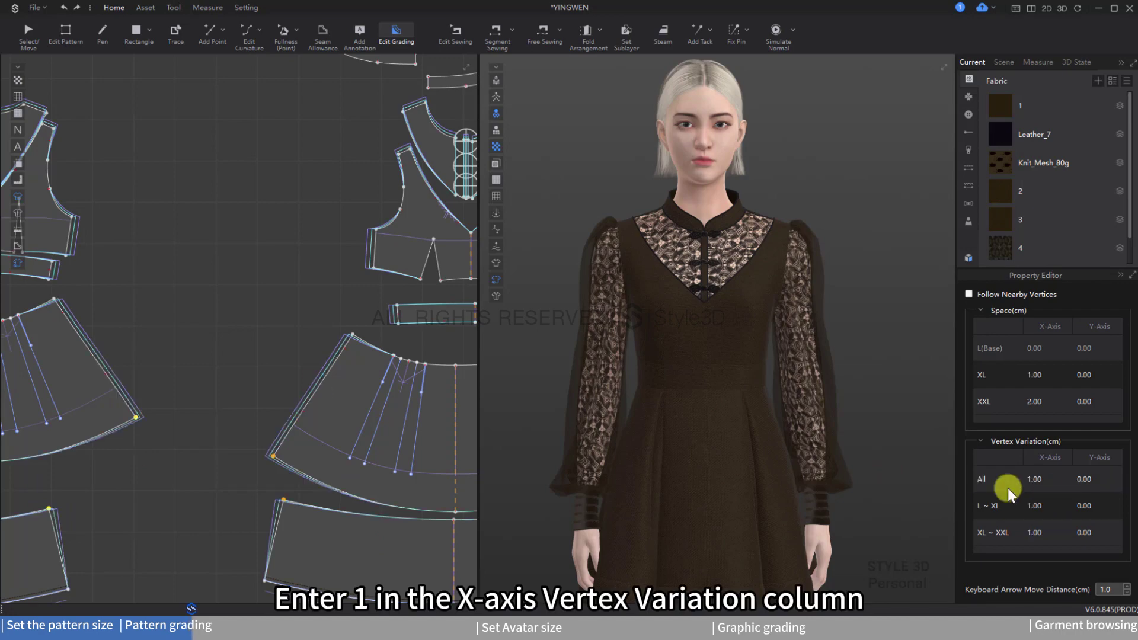
Grade the lower corner points of the front and back hem panels by 1 cm along X and -0.5 cm along Y per size.
{"action": "scroll", "coordinate": [239, 449], "scroll_direction": "down", "scroll_amount": 3}
{"action": "scroll", "coordinate": [376, 465], "scroll_direction": "up", "scroll_amount": 2}
{"action": "left_click", "coordinate": [353, 449]}
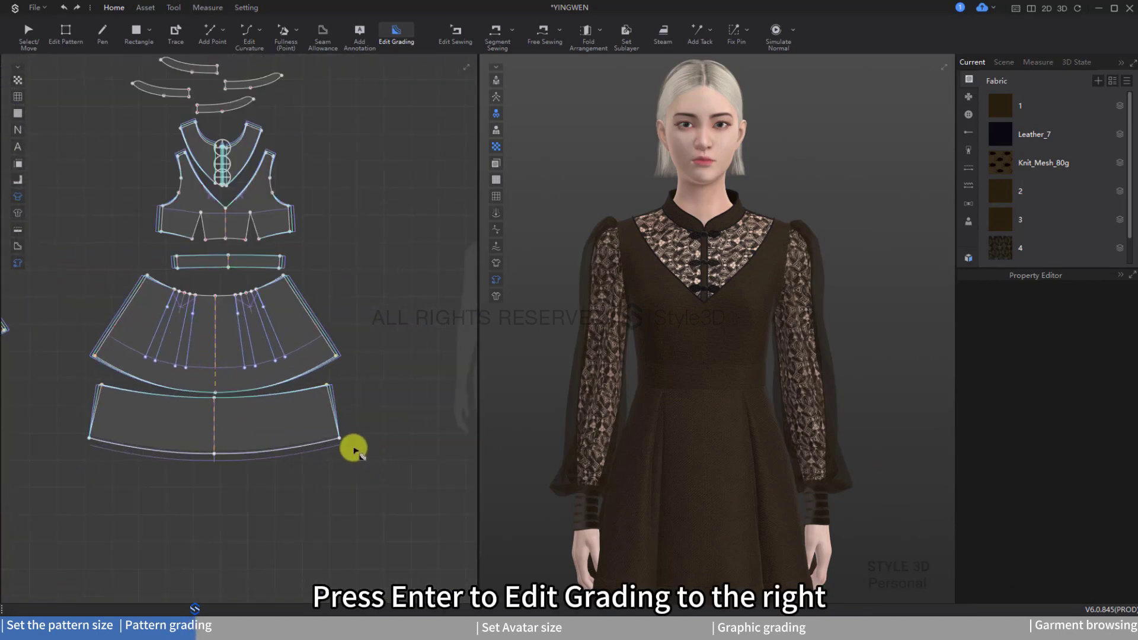
{"action": "scroll", "coordinate": [203, 464], "scroll_direction": "down", "scroll_amount": 2}
{"action": "scroll", "coordinate": [182, 465], "scroll_direction": "up", "scroll_amount": 2}
{"action": "left_click", "coordinate": [228, 428]}
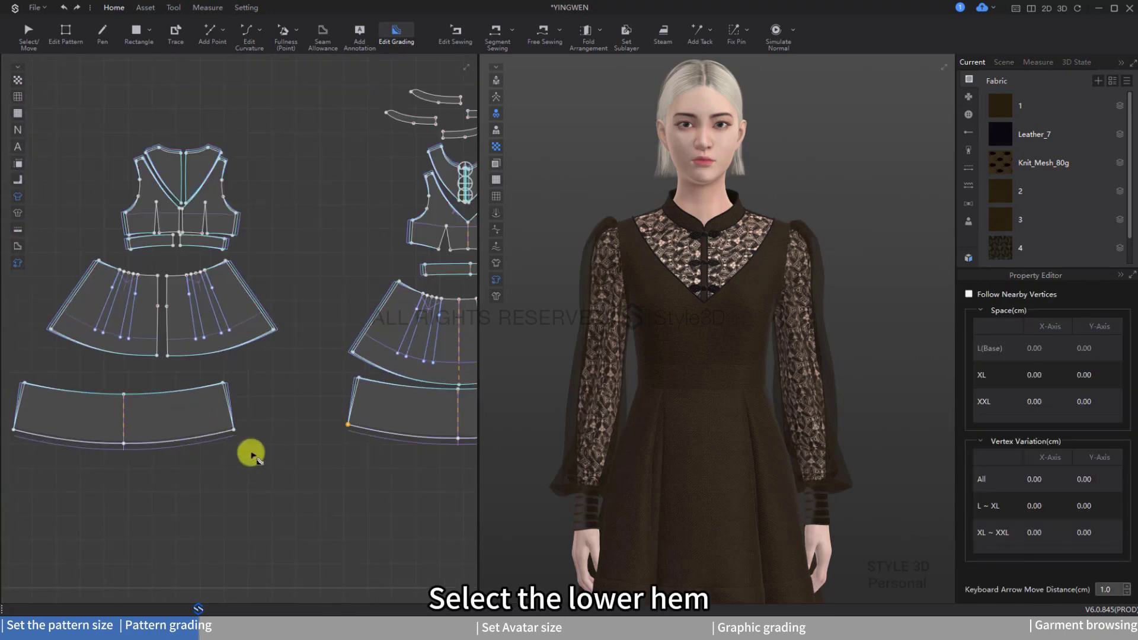
{"action": "left_click", "coordinate": [1037, 479]}
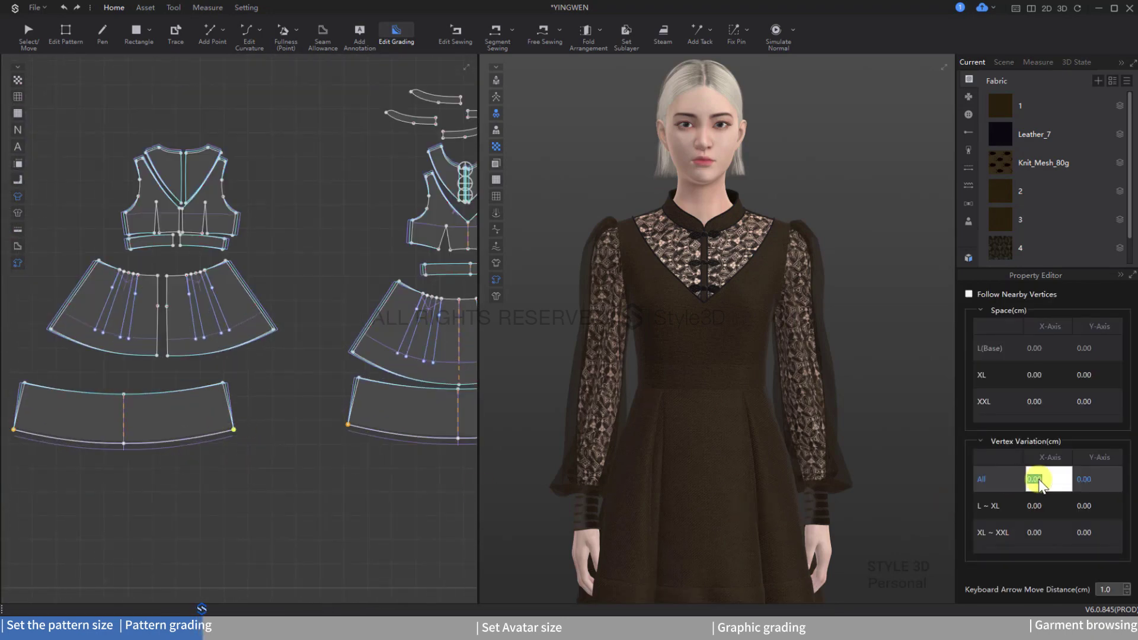
{"action": "type", "text": "1"}
{"action": "left_click", "coordinate": [1086, 482]}
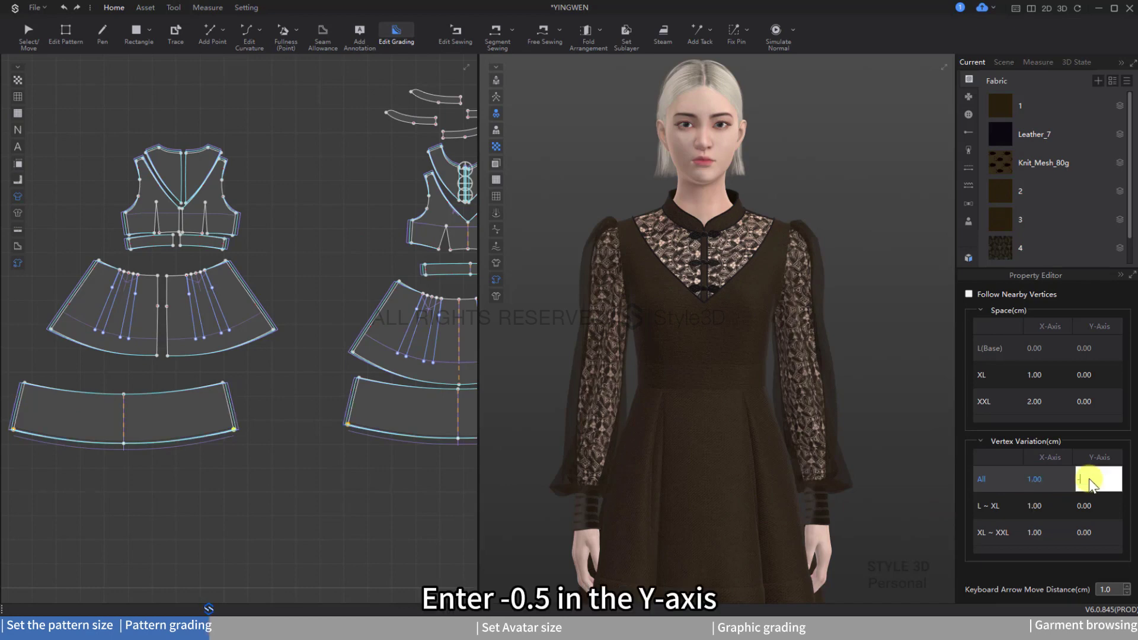
{"action": "type", "text": "-0.5"}
{"action": "key", "text": "Return"}
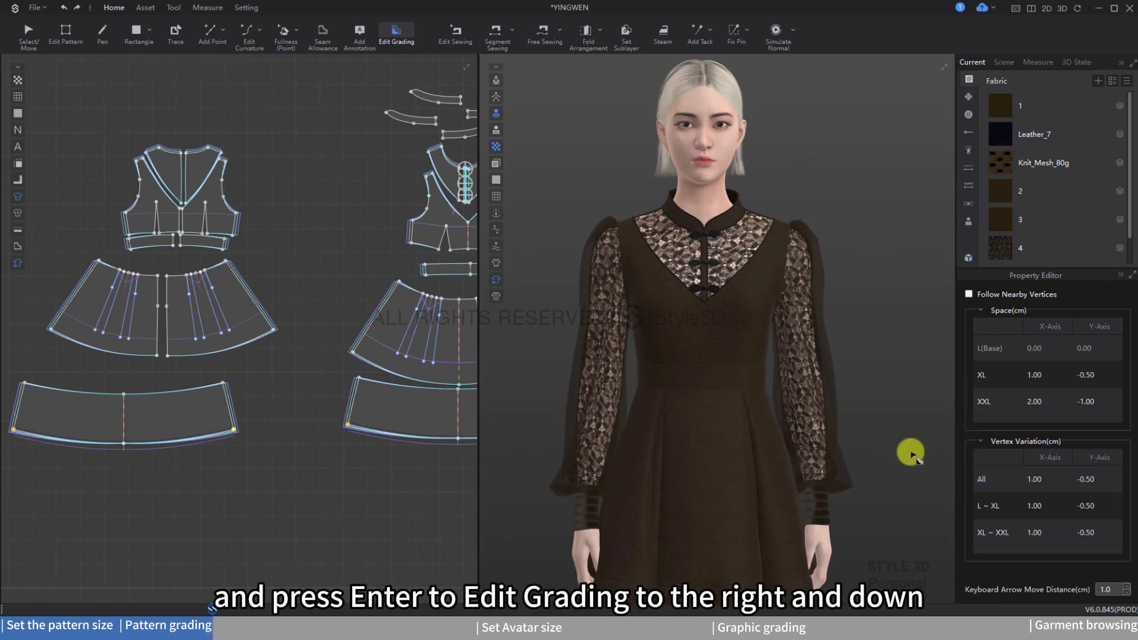
Grade the center points of the skirt hems and hem panels, front and back, by -0.5 cm along Y per size.
{"action": "scroll", "coordinate": [217, 474], "scroll_direction": "up", "scroll_amount": 3}
{"action": "scroll", "coordinate": [217, 474], "scroll_direction": "down", "scroll_amount": 5}
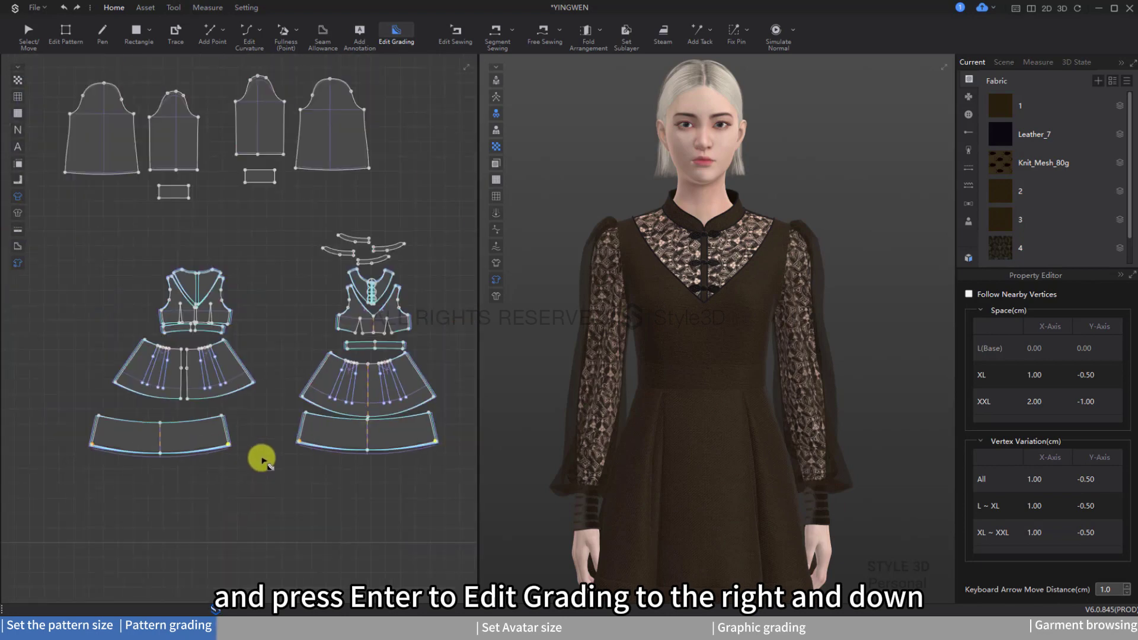
{"action": "scroll", "coordinate": [262, 457], "scroll_direction": "up", "scroll_amount": 2}
{"action": "scroll", "coordinate": [438, 364], "scroll_direction": "up", "scroll_amount": 2}
{"action": "scroll", "coordinate": [347, 468], "scroll_direction": "down", "scroll_amount": 2}
{"action": "left_click", "coordinate": [347, 468]}
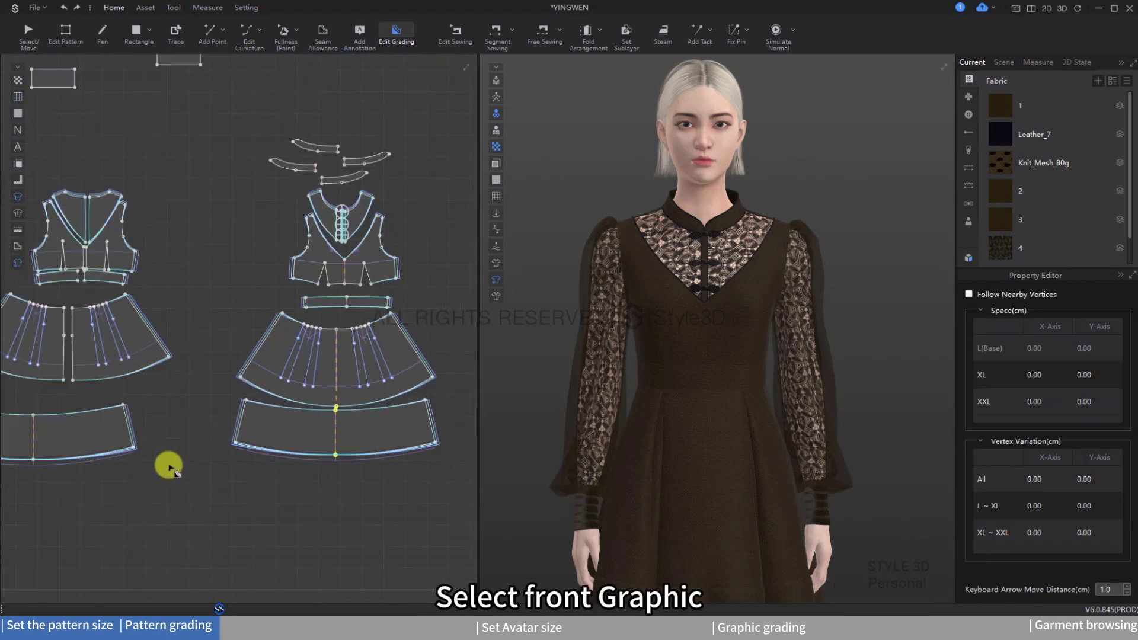
{"action": "scroll", "coordinate": [119, 418], "scroll_direction": "up", "scroll_amount": 1}
{"action": "left_click", "coordinate": [48, 358]}
{"action": "scroll", "coordinate": [80, 399], "scroll_direction": "down", "scroll_amount": 3}
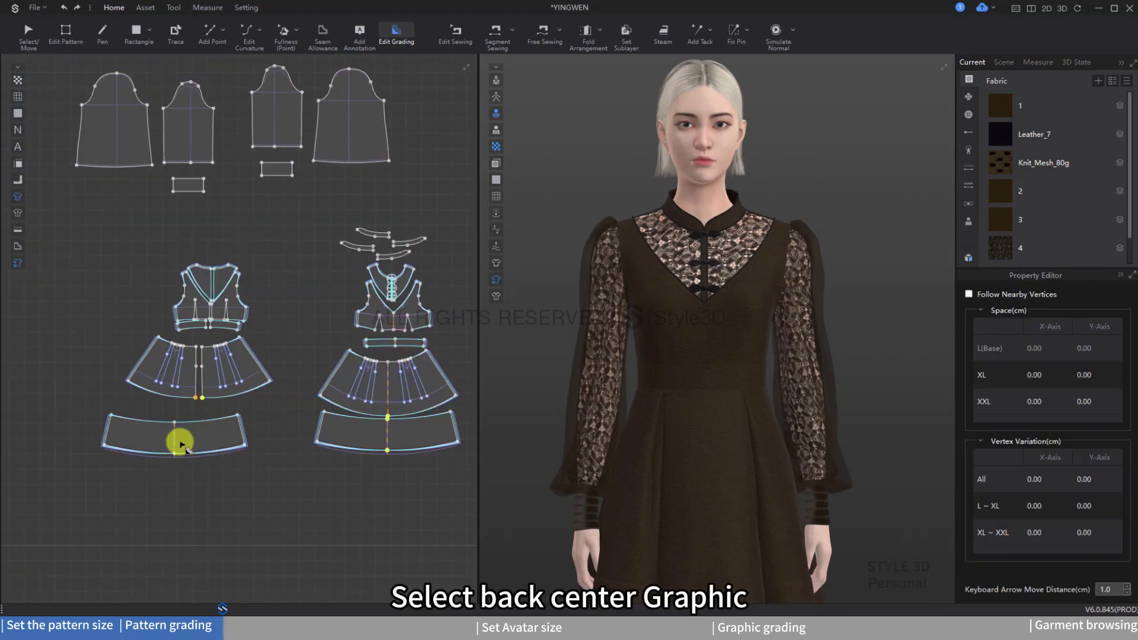
{"action": "scroll", "coordinate": [178, 444], "scroll_direction": "up", "scroll_amount": 1}
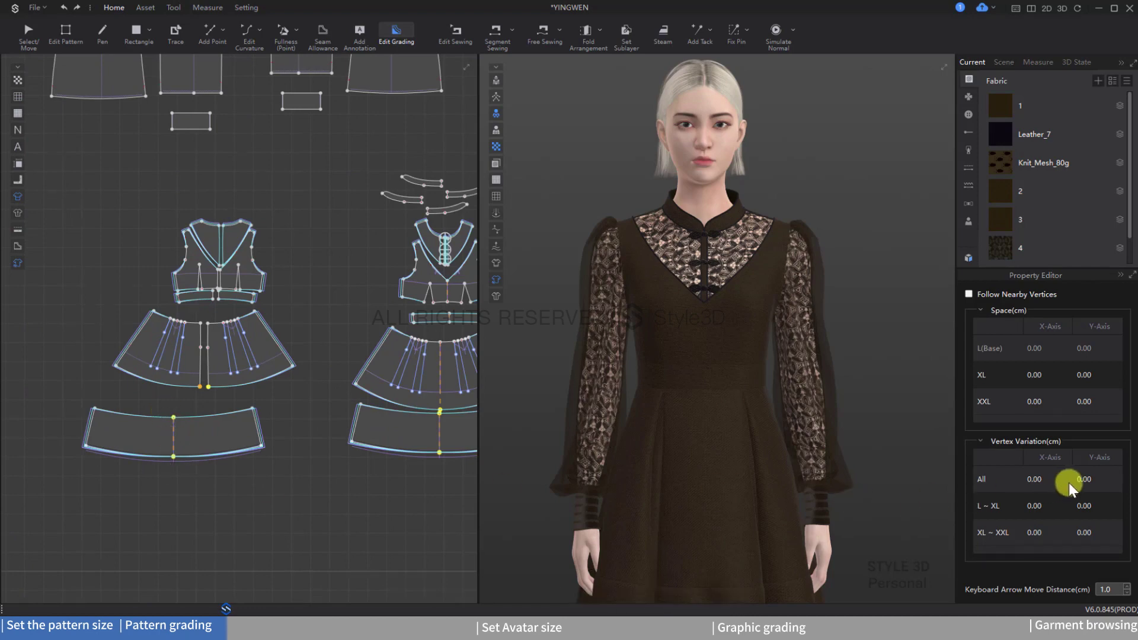
{"action": "double_click", "coordinate": [1083, 479]}
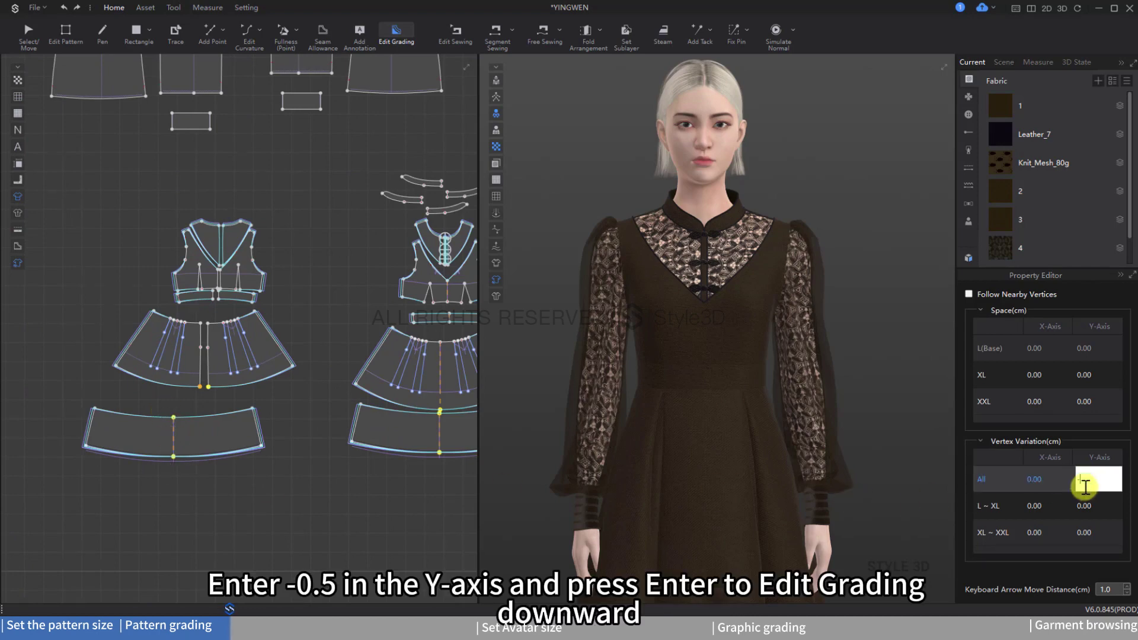
{"action": "type", "text": "-0.5"}
{"action": "key", "text": "Return"}
Grade the sleeve cap points of all four sleeve pieces upward along Y by 0.5 cm per size.
{"action": "scroll", "coordinate": [239, 456], "scroll_direction": "up", "scroll_amount": 2}
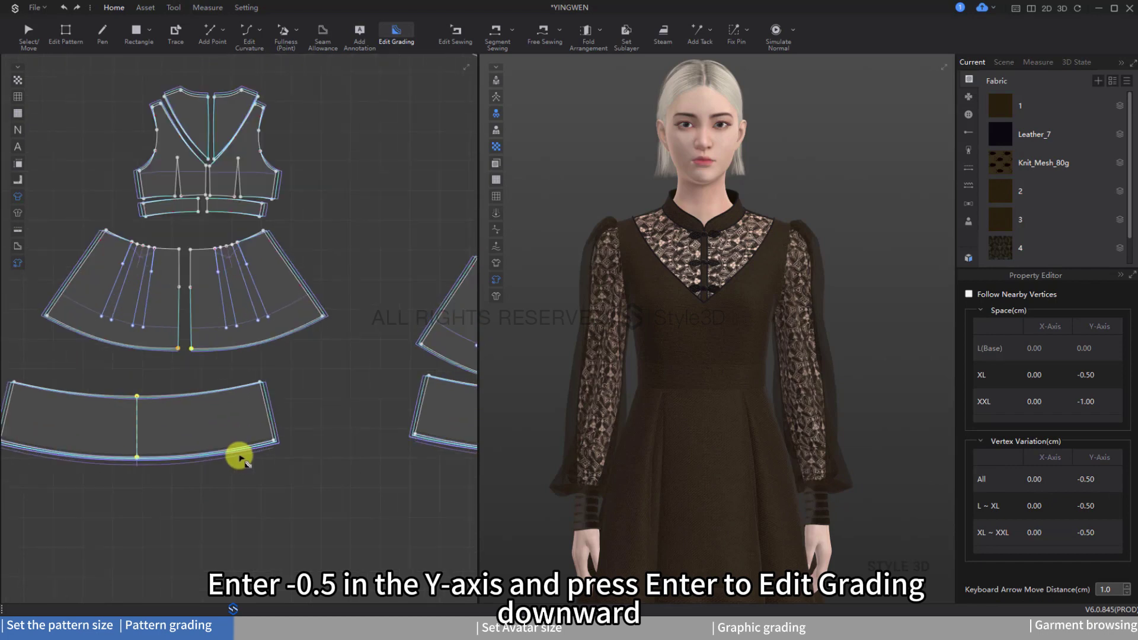
{"action": "scroll", "coordinate": [287, 465], "scroll_direction": "down", "scroll_amount": 2}
{"action": "scroll", "coordinate": [127, 406], "scroll_direction": "down", "scroll_amount": 1}
{"action": "scroll", "coordinate": [41, 270], "scroll_direction": "up", "scroll_amount": 1}
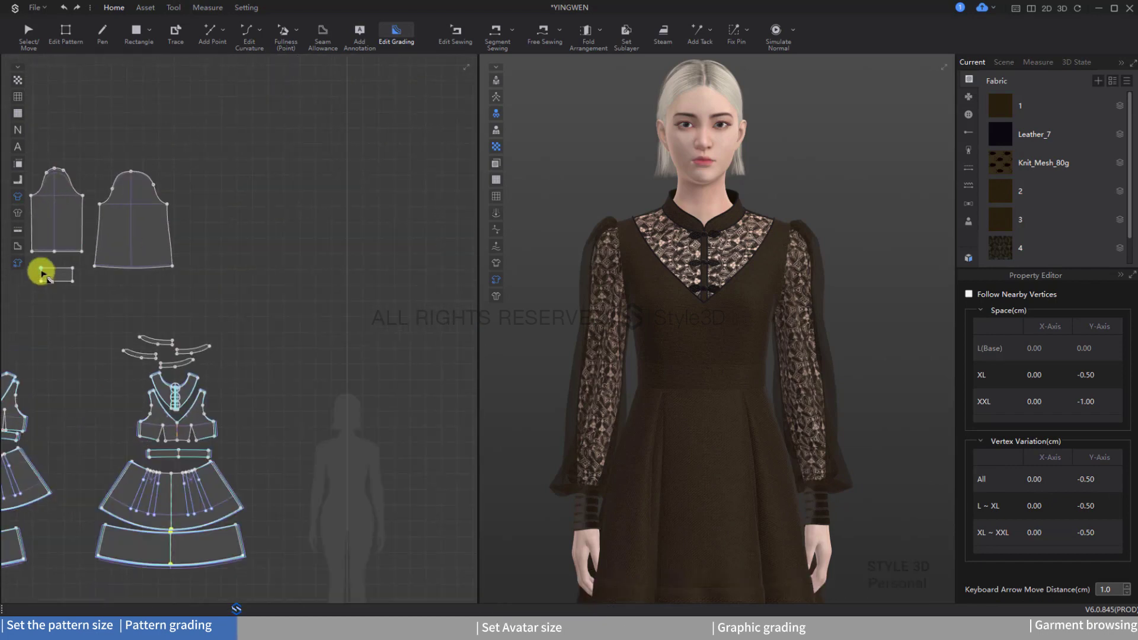
{"action": "scroll", "coordinate": [191, 294], "scroll_direction": "up", "scroll_amount": 2}
{"action": "scroll", "coordinate": [368, 261], "scroll_direction": "up", "scroll_amount": 1}
{"action": "scroll", "coordinate": [208, 351], "scroll_direction": "down", "scroll_amount": 2}
{"action": "left_click_drag", "start_coordinate": [205, 352], "coordinate": [382, 409]}
{"action": "double_click", "coordinate": [1086, 481]}
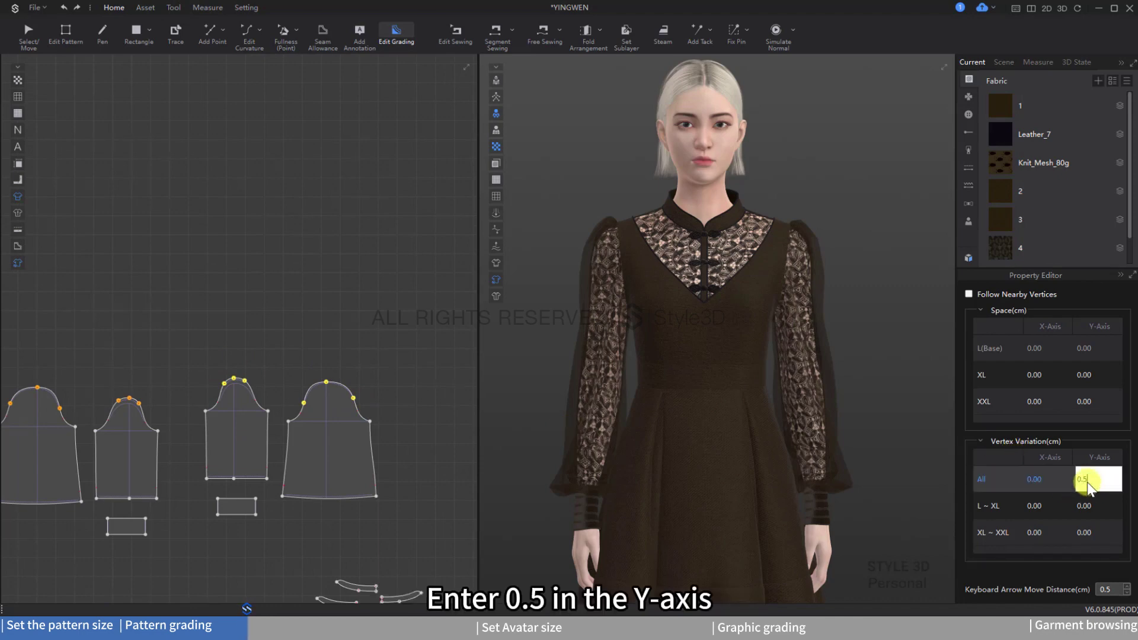
{"action": "type", "text": "0.5"}
{"action": "key", "text": "Return"}
{"action": "left_click", "coordinate": [389, 348]}
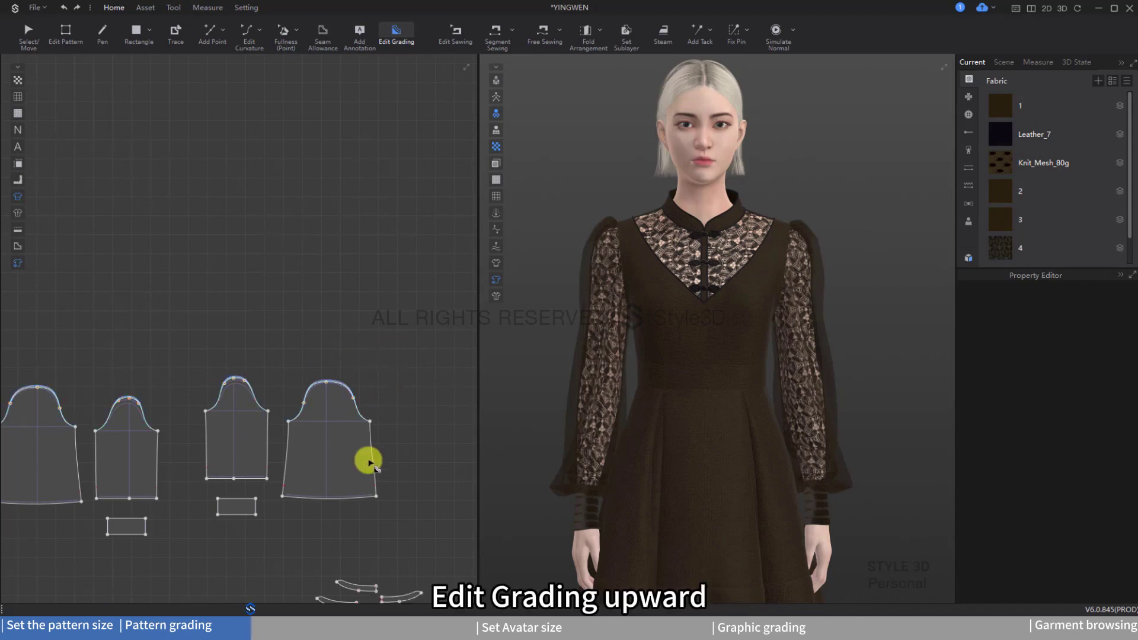
Grade the right underarm points of the narrow and wide sleeve pieces by 0.6 cm along X per size.
{"action": "scroll", "coordinate": [362, 456], "scroll_direction": "up", "scroll_amount": 2}
{"action": "scroll", "coordinate": [363, 457], "scroll_direction": "up", "scroll_amount": 2}
{"action": "left_click", "coordinate": [382, 373]}
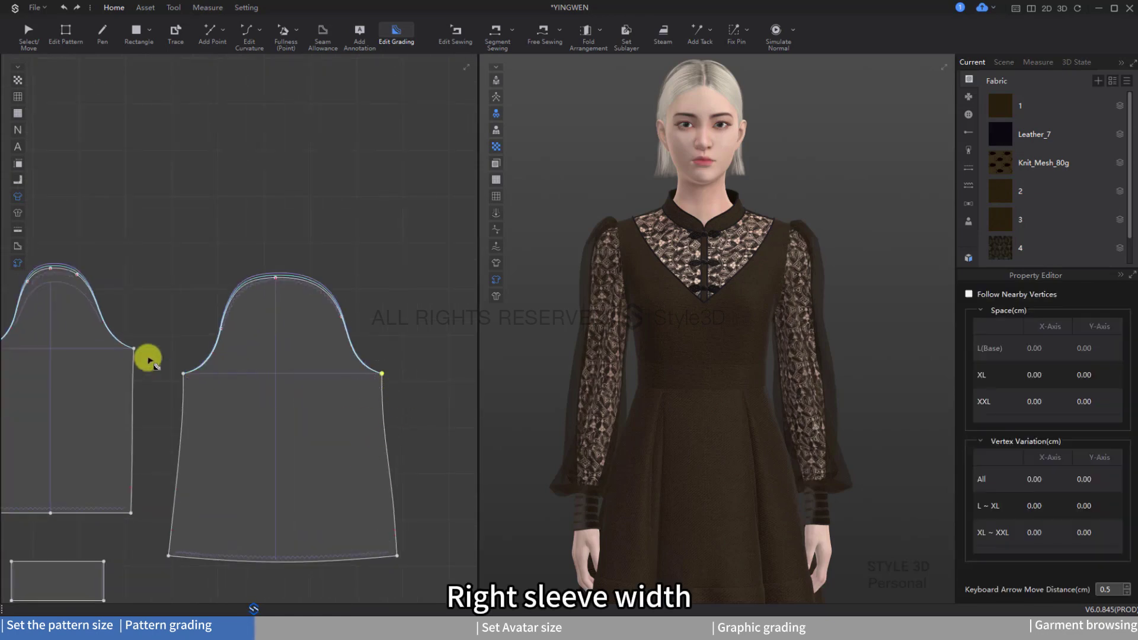
{"action": "left_click", "coordinate": [137, 352], "text": "shift"}
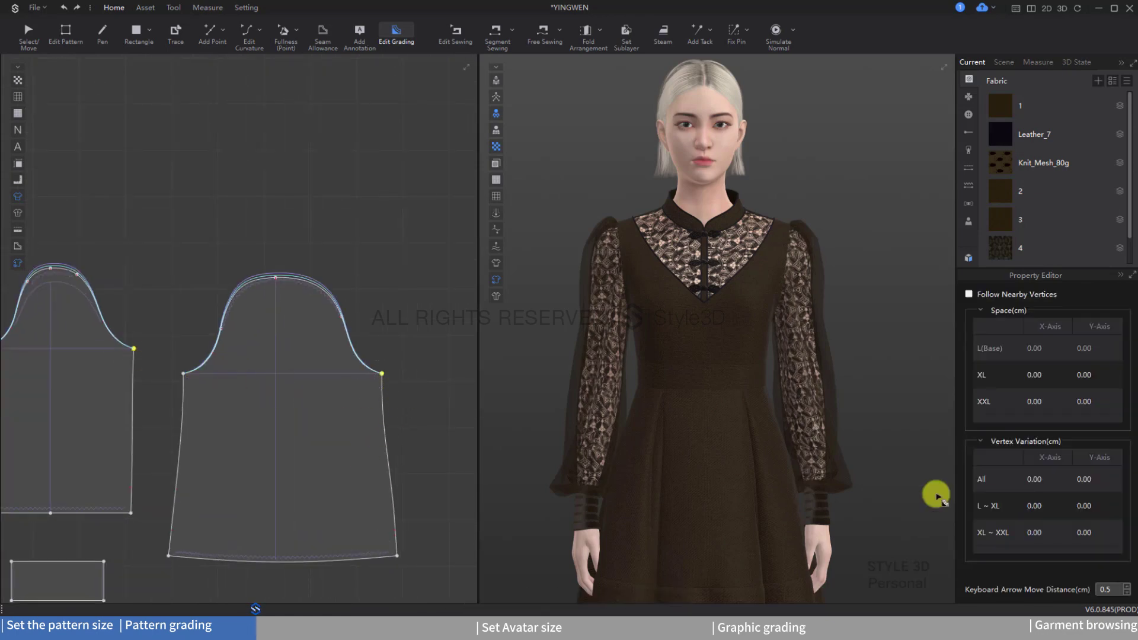
{"action": "double_click", "coordinate": [1034, 478]}
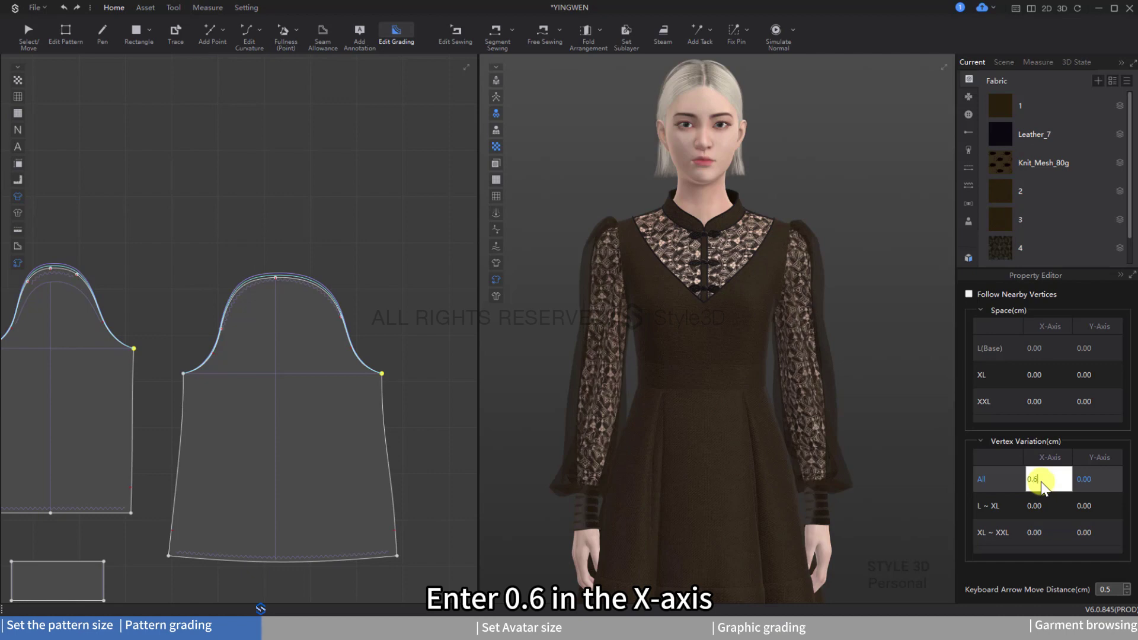
{"action": "key", "text": "Return"}
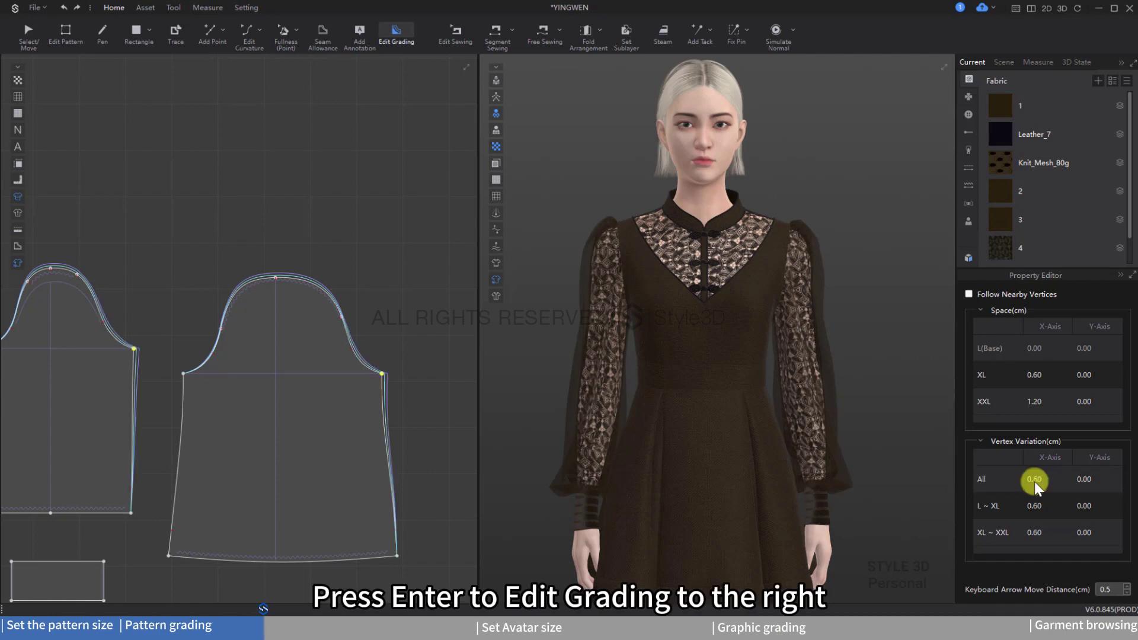
{"action": "left_click", "coordinate": [388, 308]}
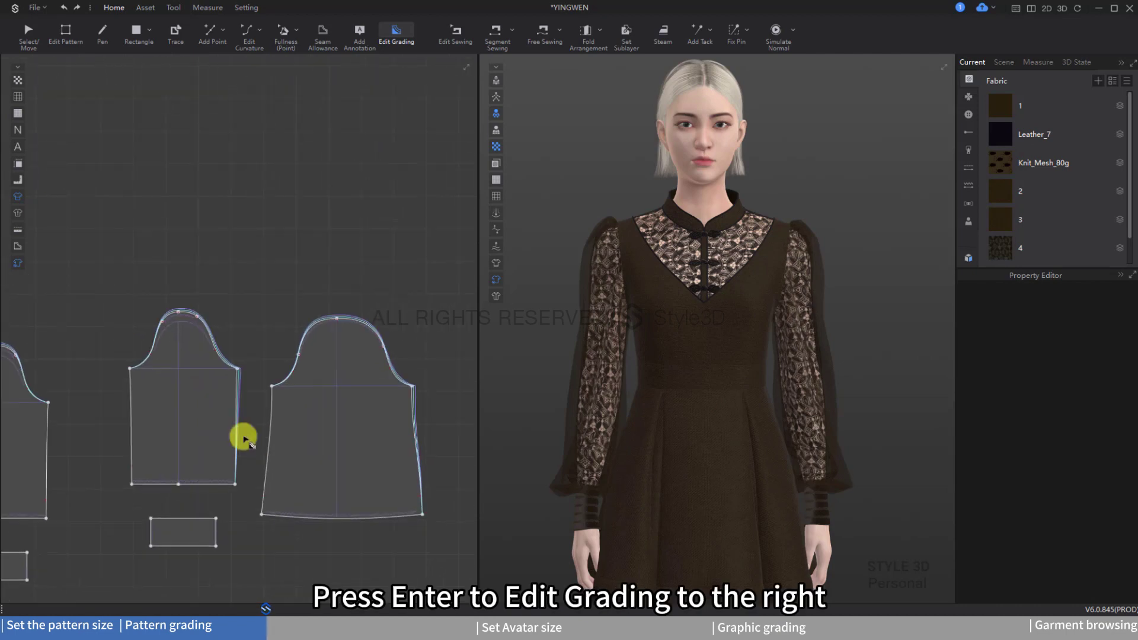
Grade the left underarm points of the narrow and wide sleeve pieces by -0.6 cm along X per size.
{"action": "left_click", "coordinate": [102, 352]}
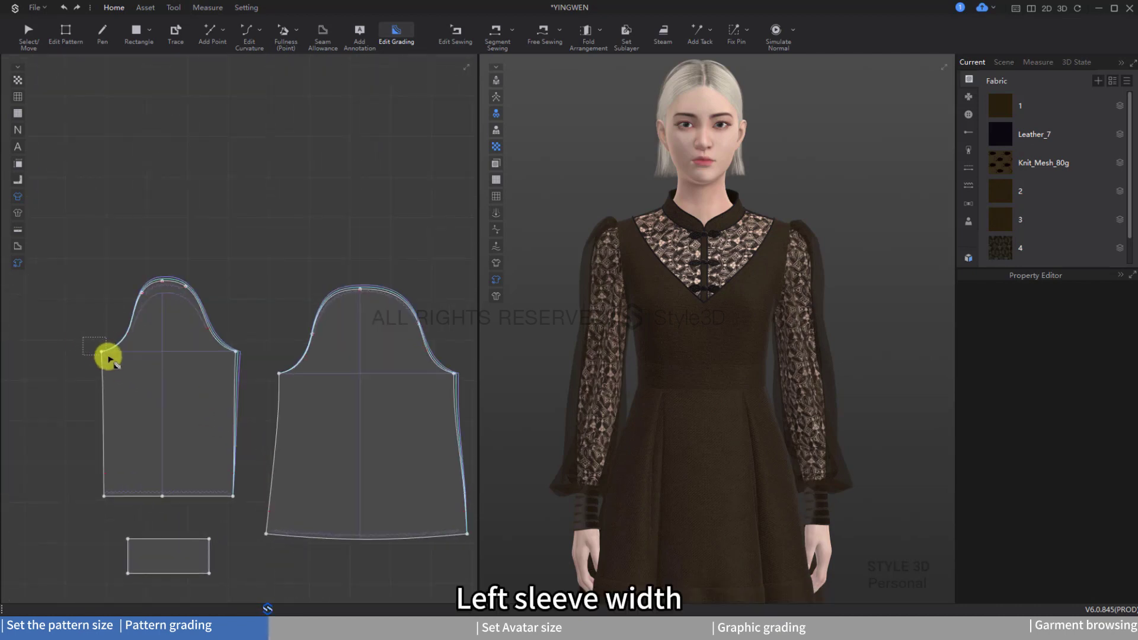
{"action": "left_click", "coordinate": [277, 374], "text": "shift"}
{"action": "double_click", "coordinate": [1039, 479]}
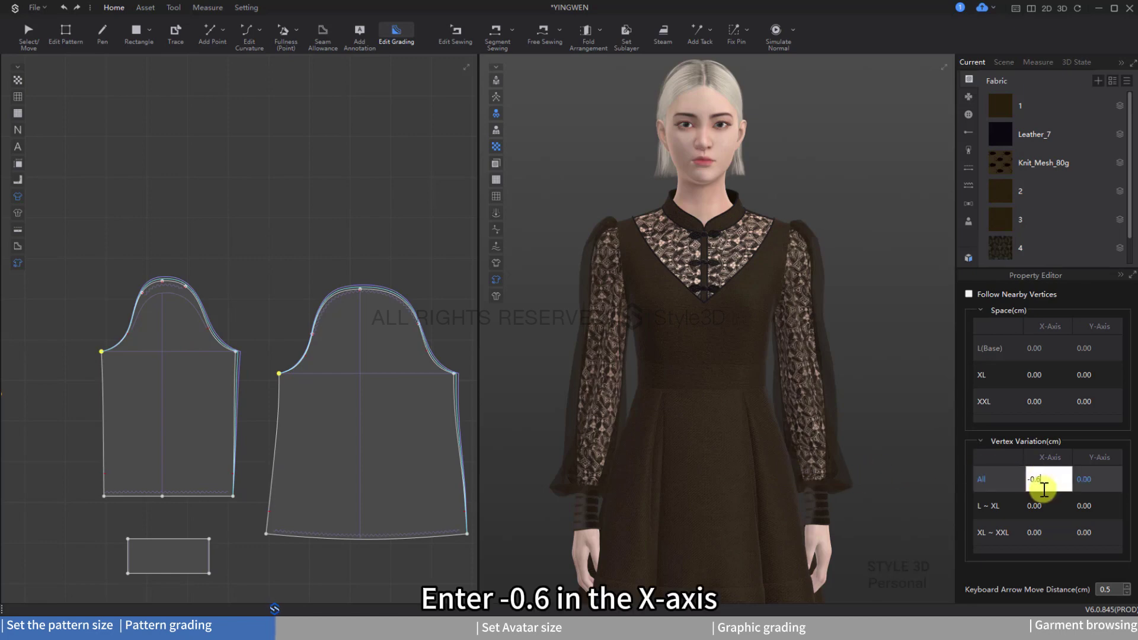
{"action": "type", "text": "-0.6"}
{"action": "key", "text": "Return"}
{"action": "left_click", "coordinate": [259, 330]}
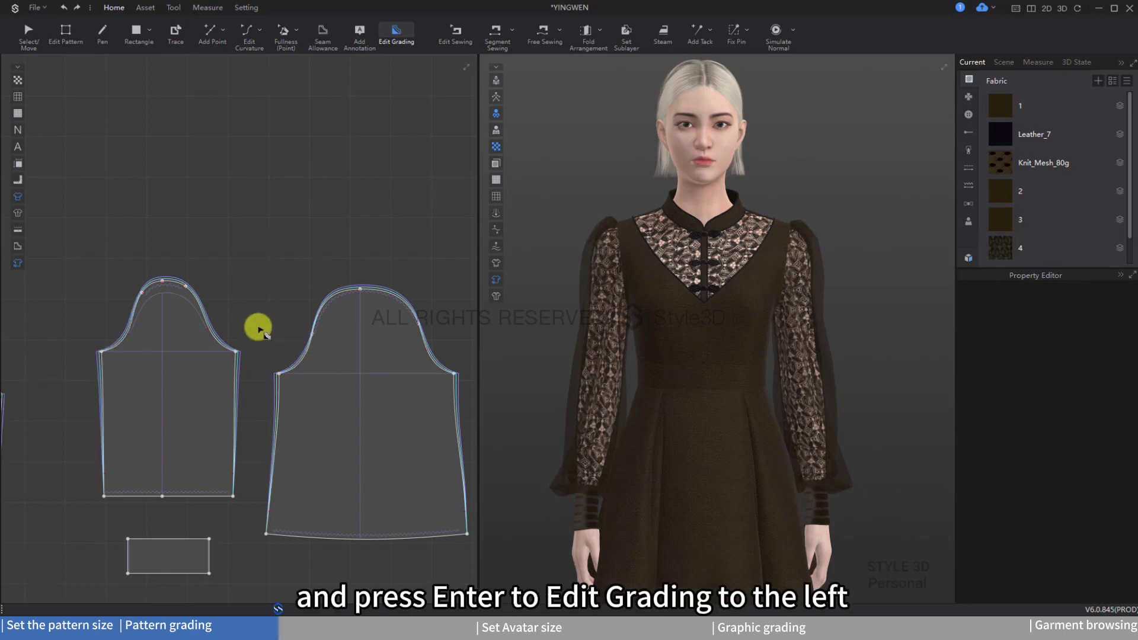
Grade the right cuff corner points of both sleeve pieces by 0.5 cm along X and -0.5 cm along Y per size.
{"action": "scroll", "coordinate": [348, 386], "scroll_direction": "up", "scroll_amount": 5}
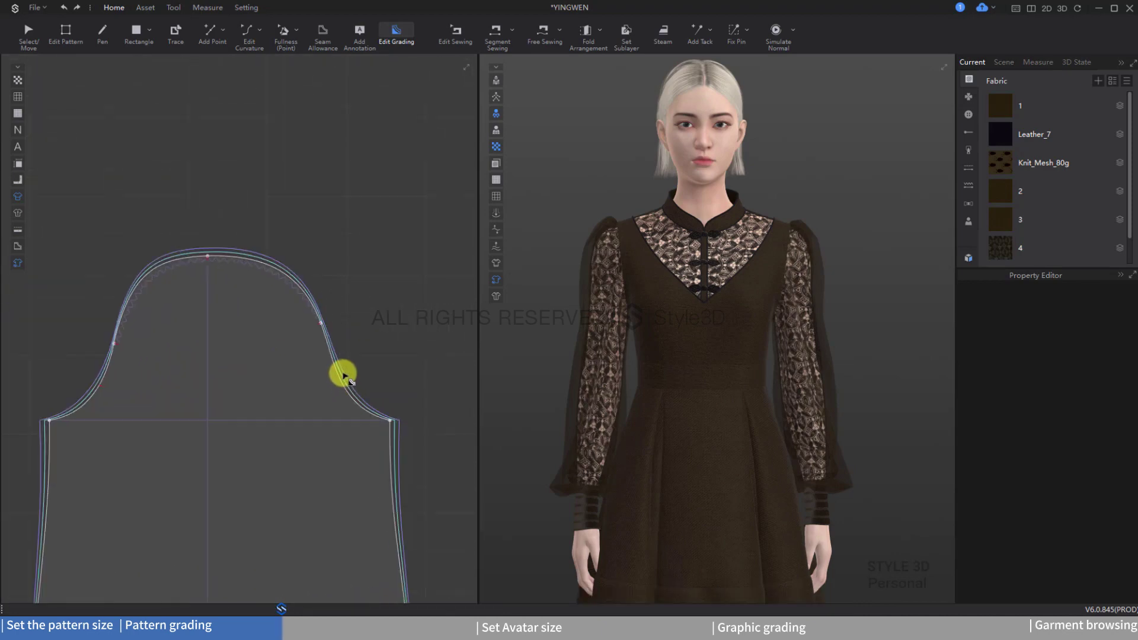
{"action": "scroll", "coordinate": [335, 427], "scroll_direction": "down", "scroll_amount": 5}
{"action": "scroll", "coordinate": [350, 510], "scroll_direction": "up", "scroll_amount": 2}
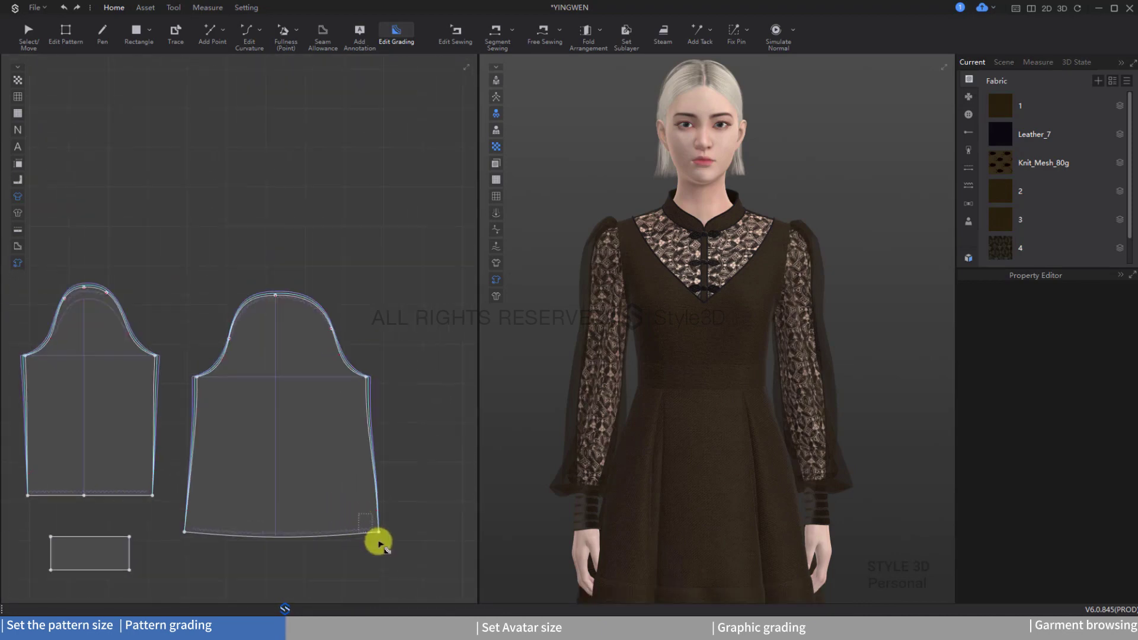
{"action": "left_click_drag", "start_coordinate": [378, 541], "coordinate": [380, 543]}
{"action": "left_click", "coordinate": [153, 496], "text": "shift"}
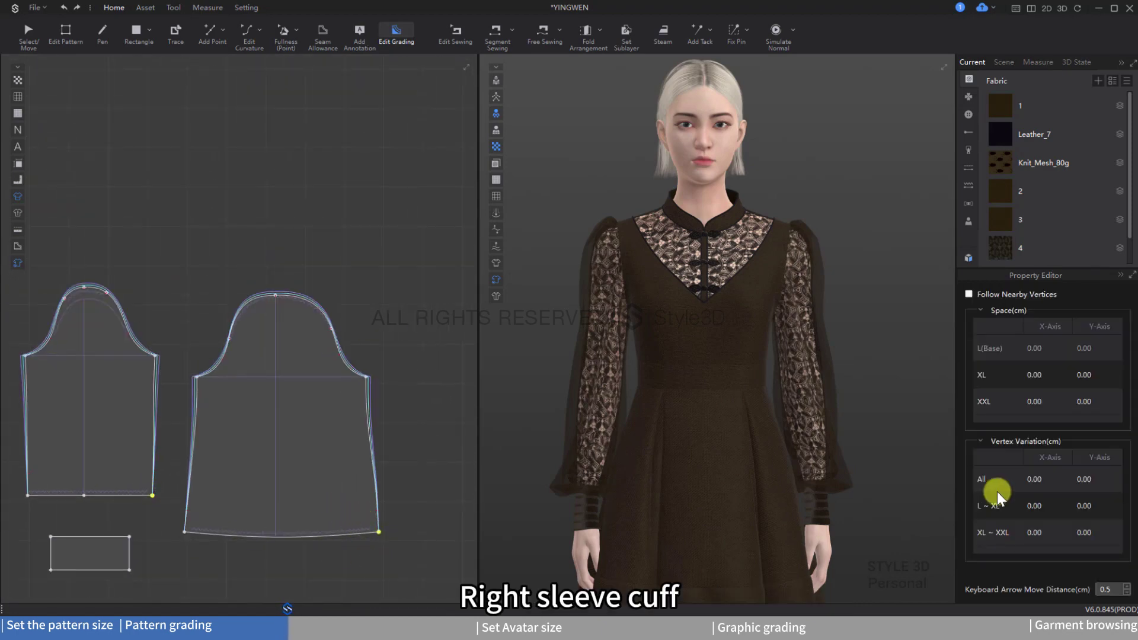
{"action": "double_click", "coordinate": [1030, 484]}
{"action": "type", "text": "0."}
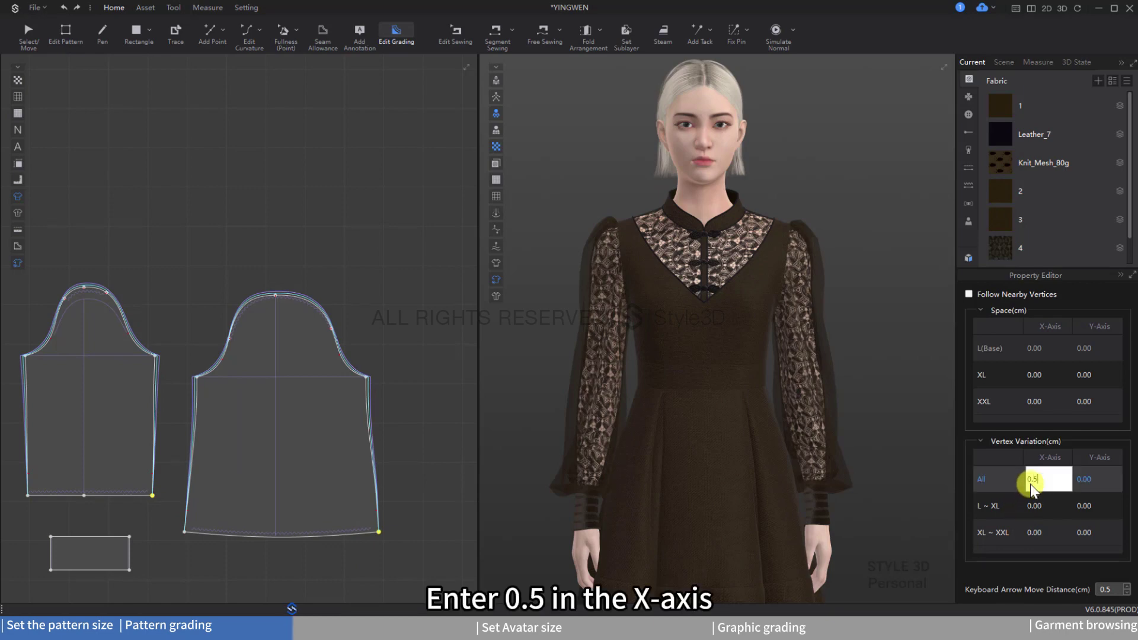
{"action": "type", "text": "5"}
{"action": "double_click", "coordinate": [1090, 478]}
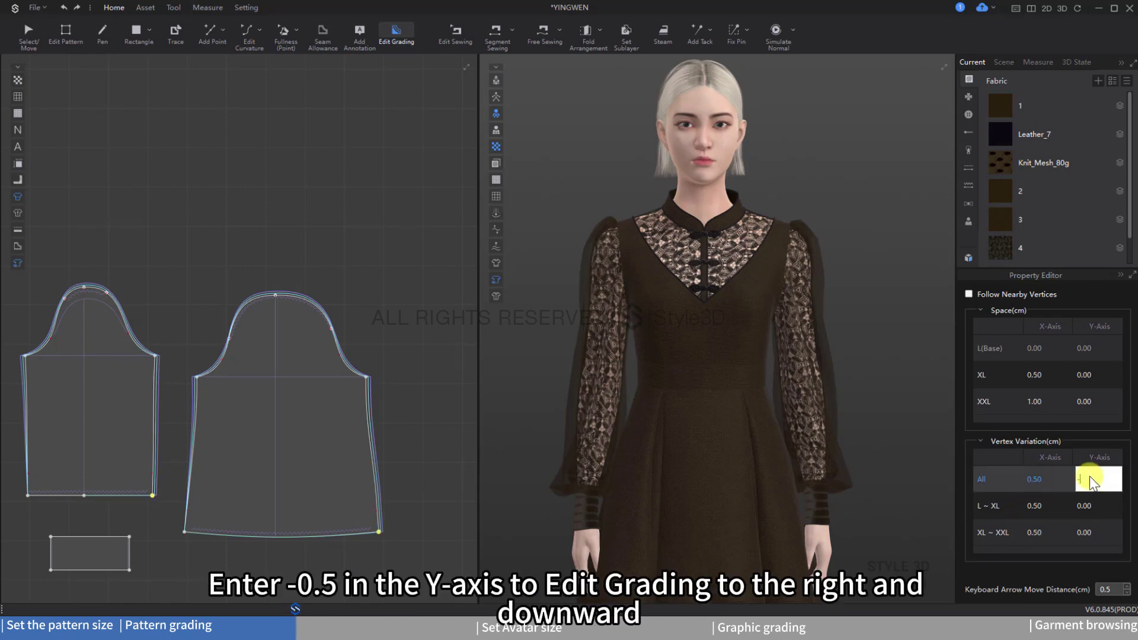
{"action": "key", "text": "Return"}
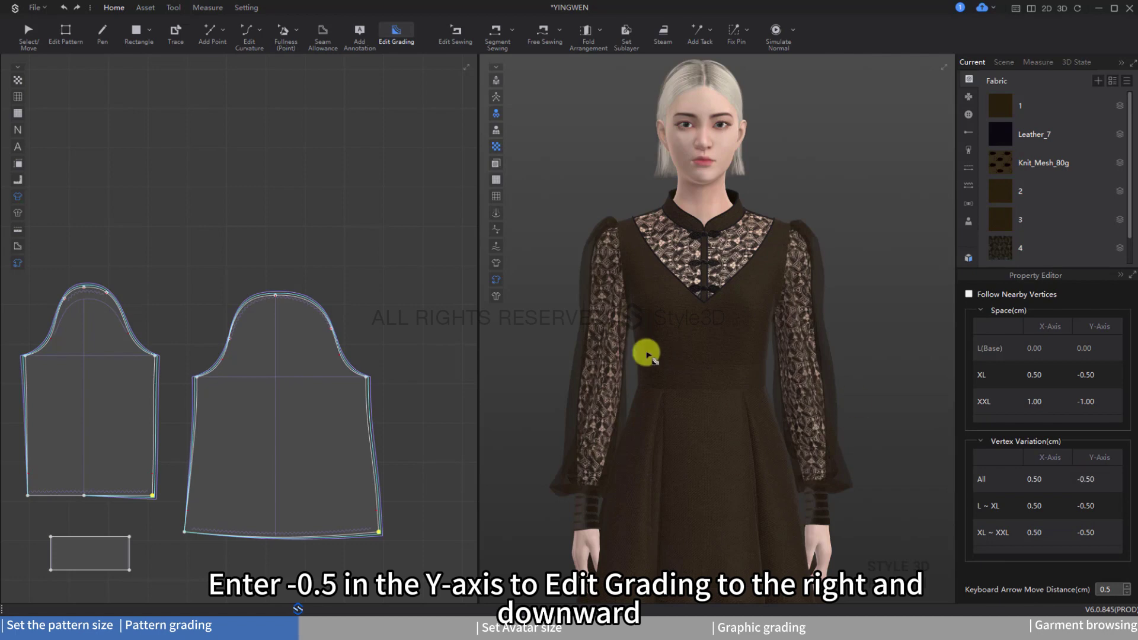
{"action": "left_click", "coordinate": [386, 437]}
Grade the left cuff corner points of the narrow and wide sleeve pieces by -0.5 cm along both X and Y per size.
{"action": "middle_click_drag", "start_coordinate": [112, 513], "coordinate": [237, 445]}
{"action": "scroll", "coordinate": [225, 447], "scroll_direction": "up", "scroll_amount": 3}
{"action": "left_click", "coordinate": [120, 412]}
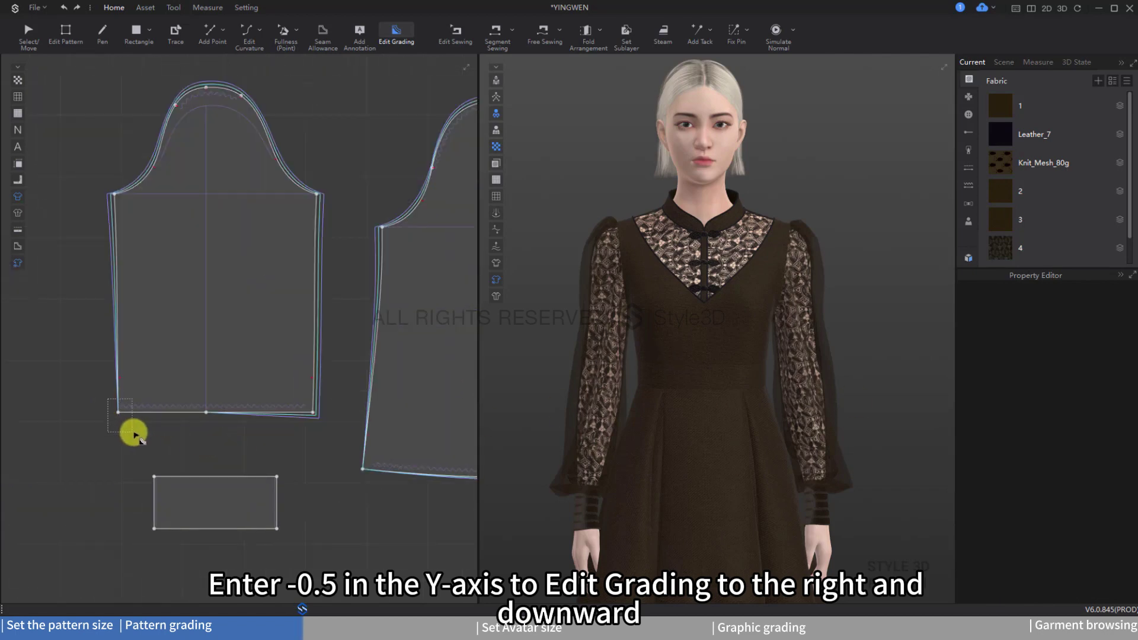
{"action": "left_click", "coordinate": [362, 470], "text": "shift"}
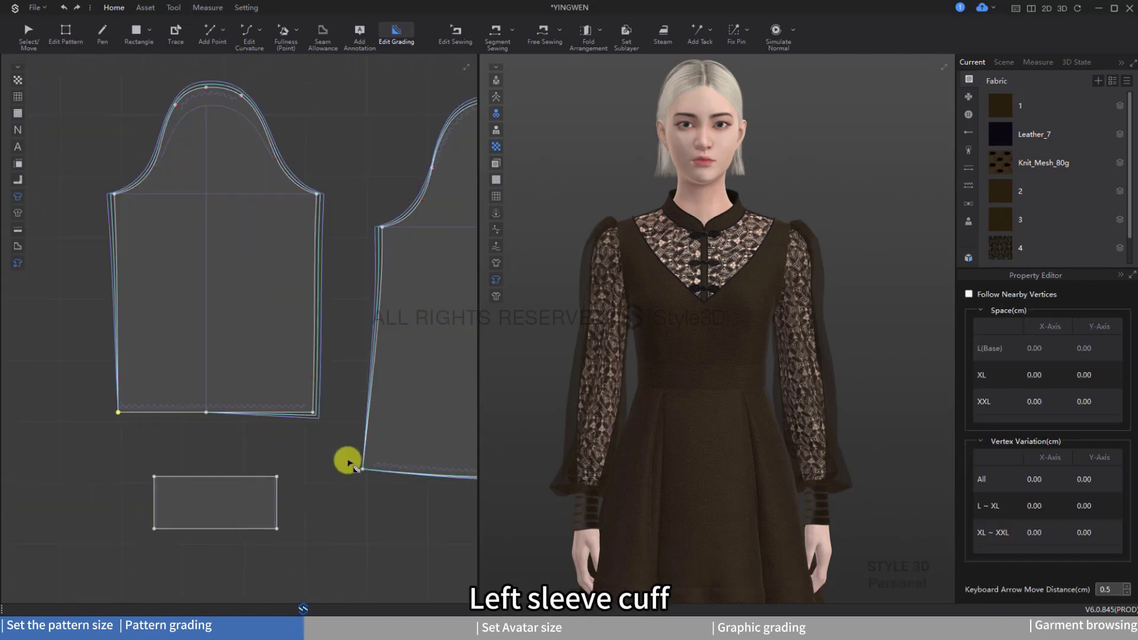
{"action": "double_click", "coordinate": [1030, 478]}
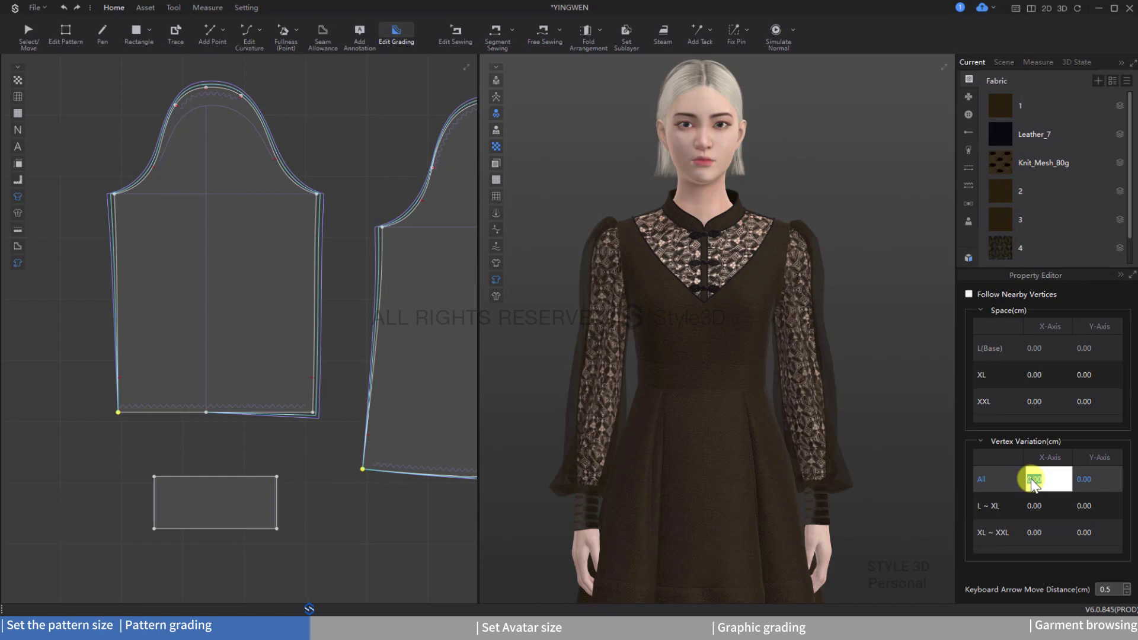
{"action": "type", "text": "-0.5"}
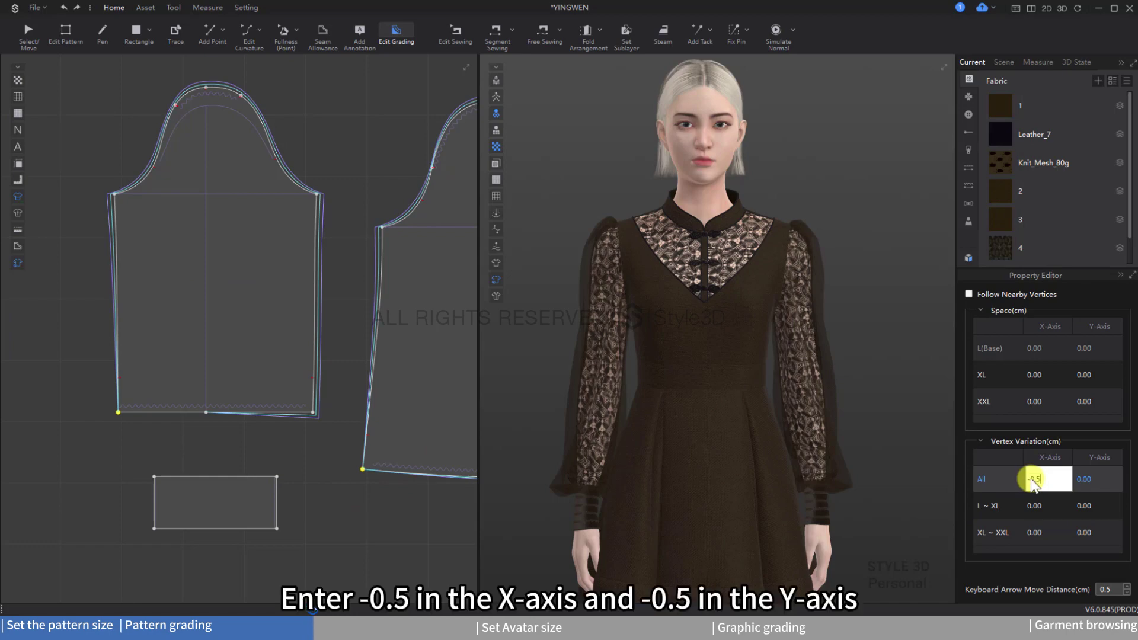
{"action": "double_click", "coordinate": [1101, 485]}
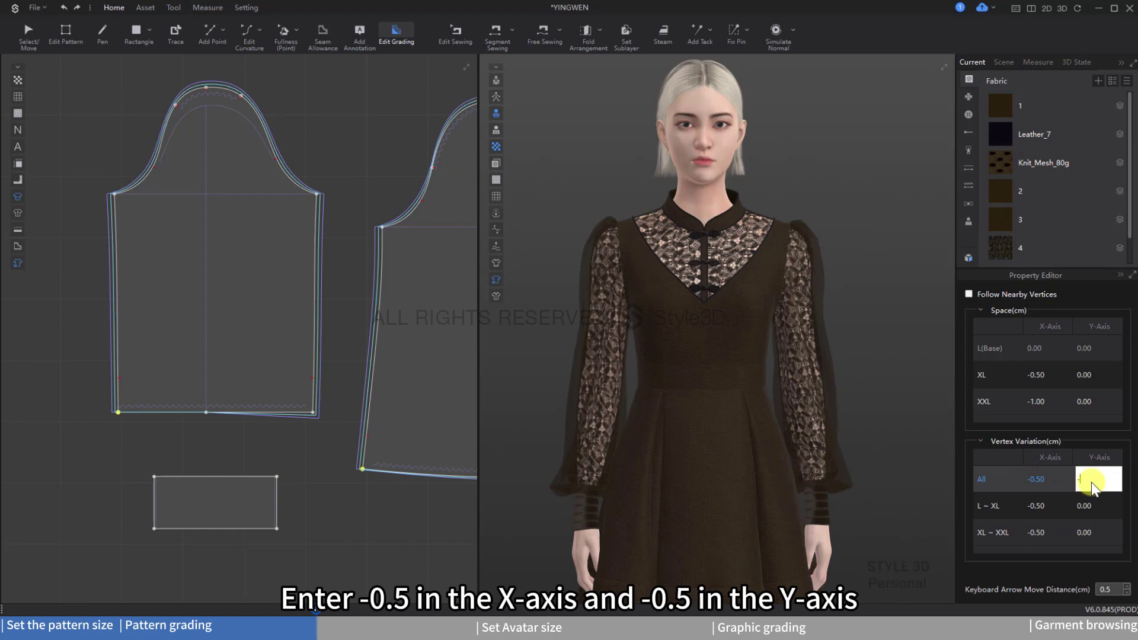
{"action": "type", "text": "-0.5"}
{"action": "key", "text": "Return"}
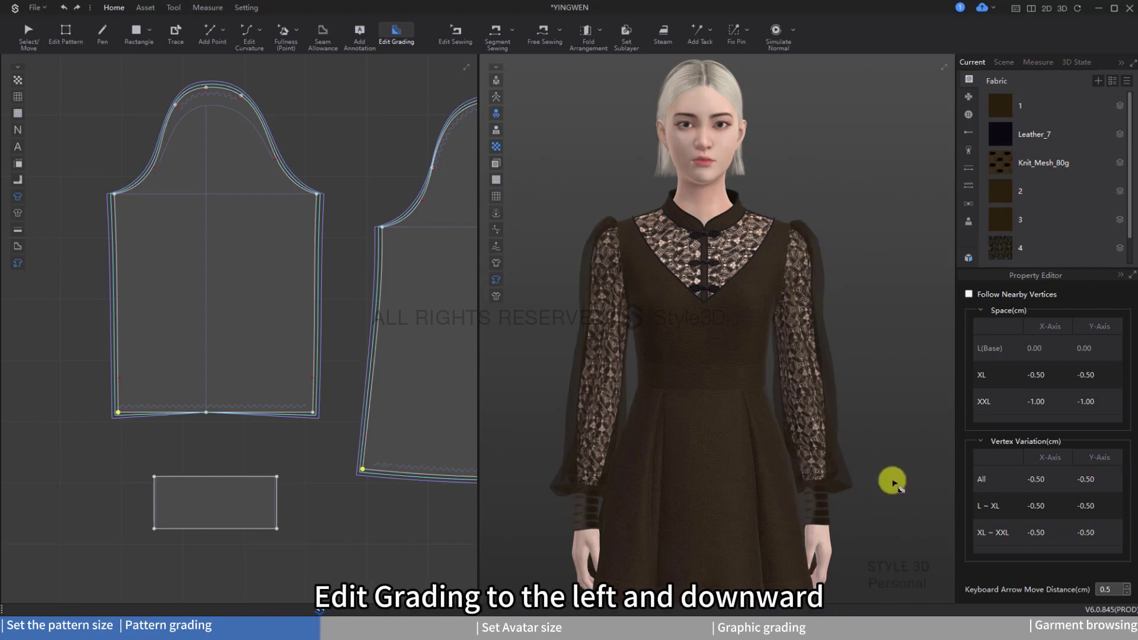
{"action": "left_click", "coordinate": [368, 531]}
Grade the side points of both rectangular cuff pieces outward by 0.5 cm along X per size.
{"action": "scroll", "coordinate": [305, 515], "scroll_direction": "down", "scroll_amount": 4}
{"action": "scroll", "coordinate": [314, 497], "scroll_direction": "up", "scroll_amount": 3}
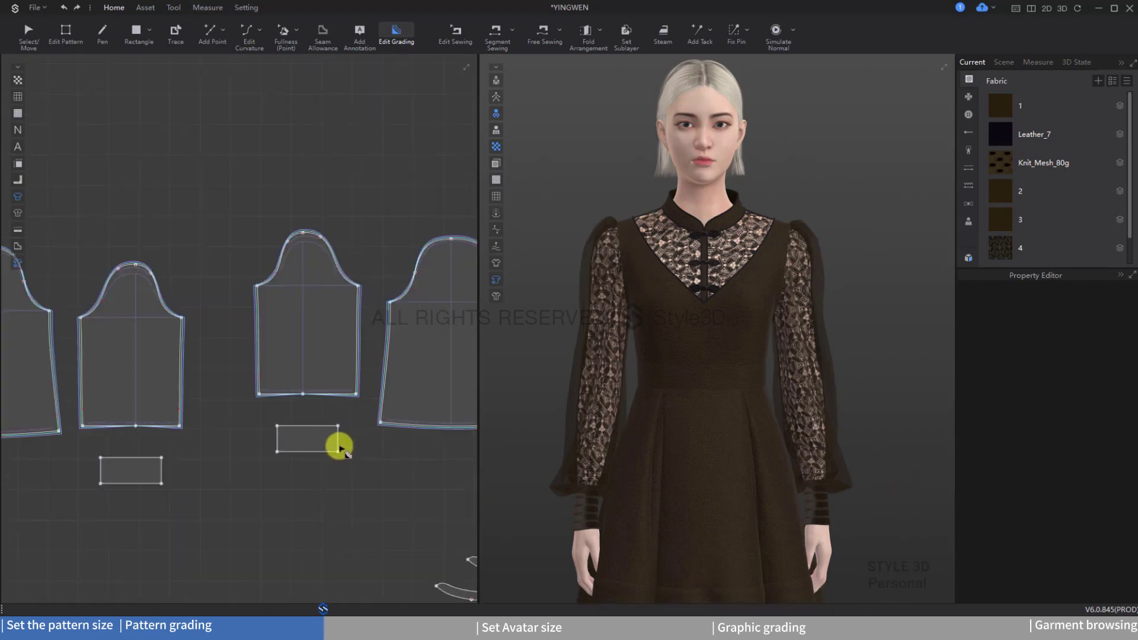
{"action": "left_click", "coordinate": [335, 436]}
{"action": "left_click_drag", "start_coordinate": [196, 495], "coordinate": [150, 447], "text": "shift"}
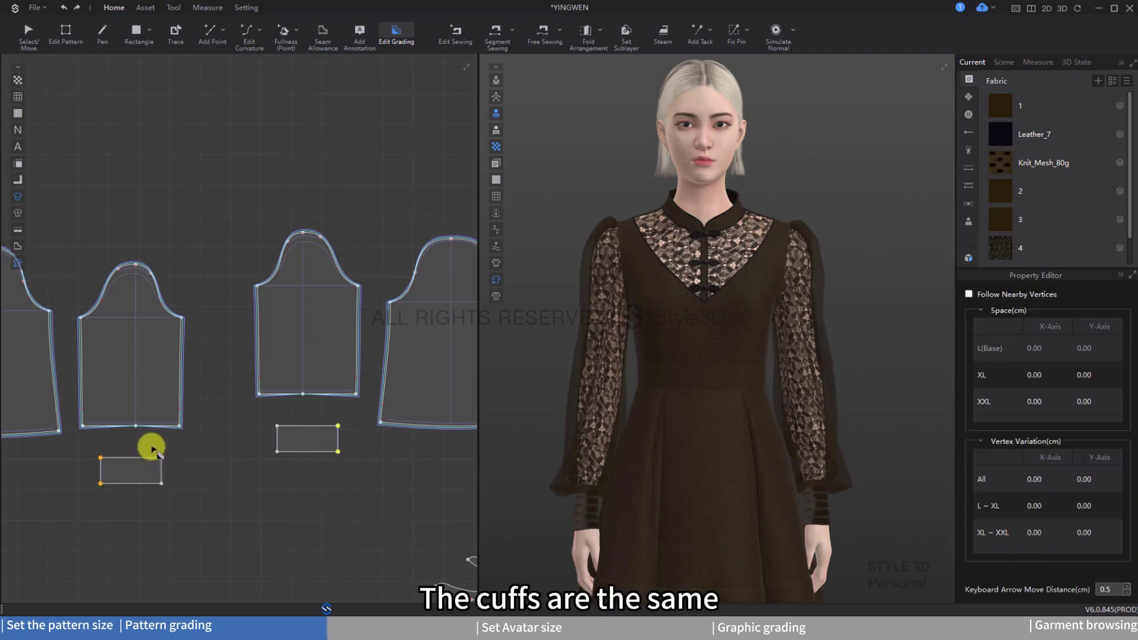
{"action": "left_click", "coordinate": [1032, 478]}
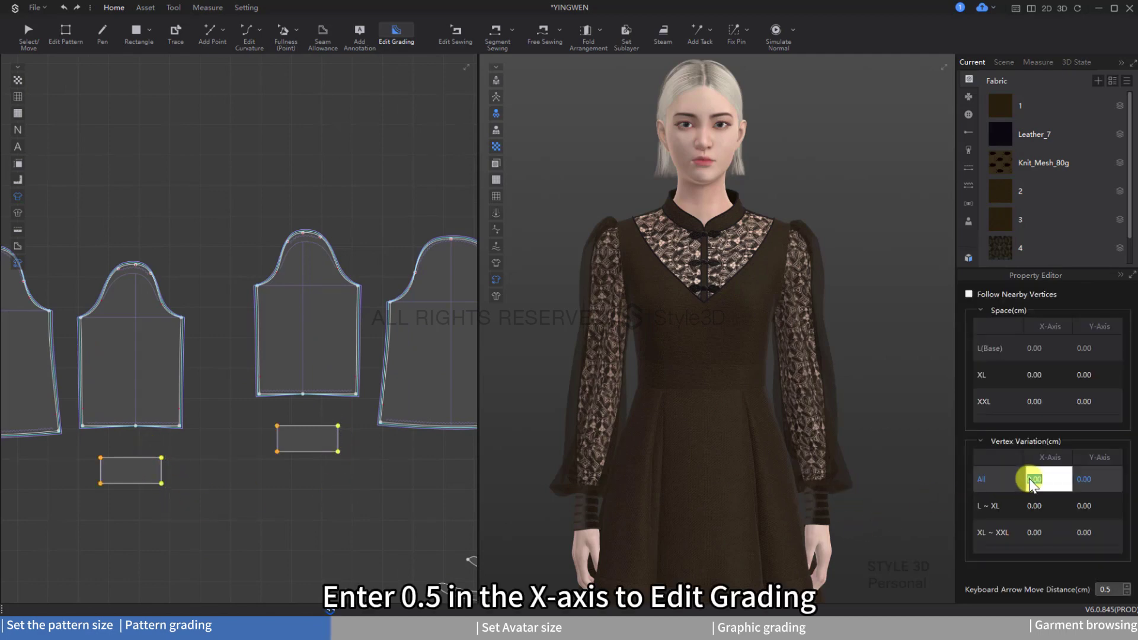
{"action": "type", "text": "0.5"}
{"action": "key", "text": "Return"}
{"action": "left_click", "coordinate": [332, 536]}
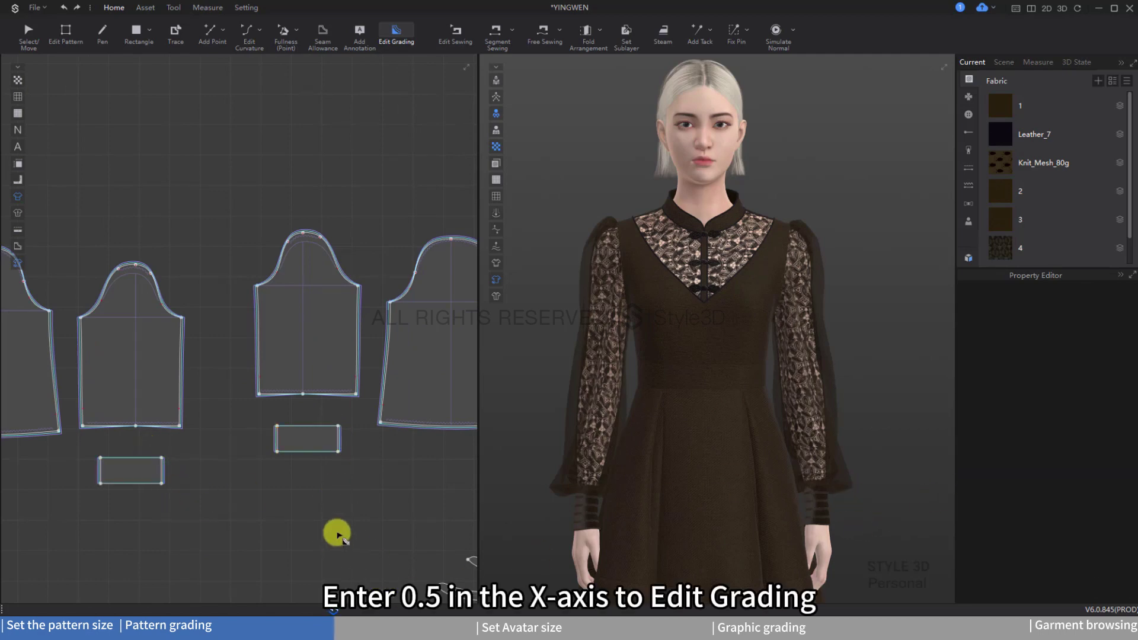
Make the middle hem point of the narrow sleeve pieces follow the grading of its nearby vertices.
{"action": "scroll", "coordinate": [341, 438], "scroll_direction": "up", "scroll_amount": 2}
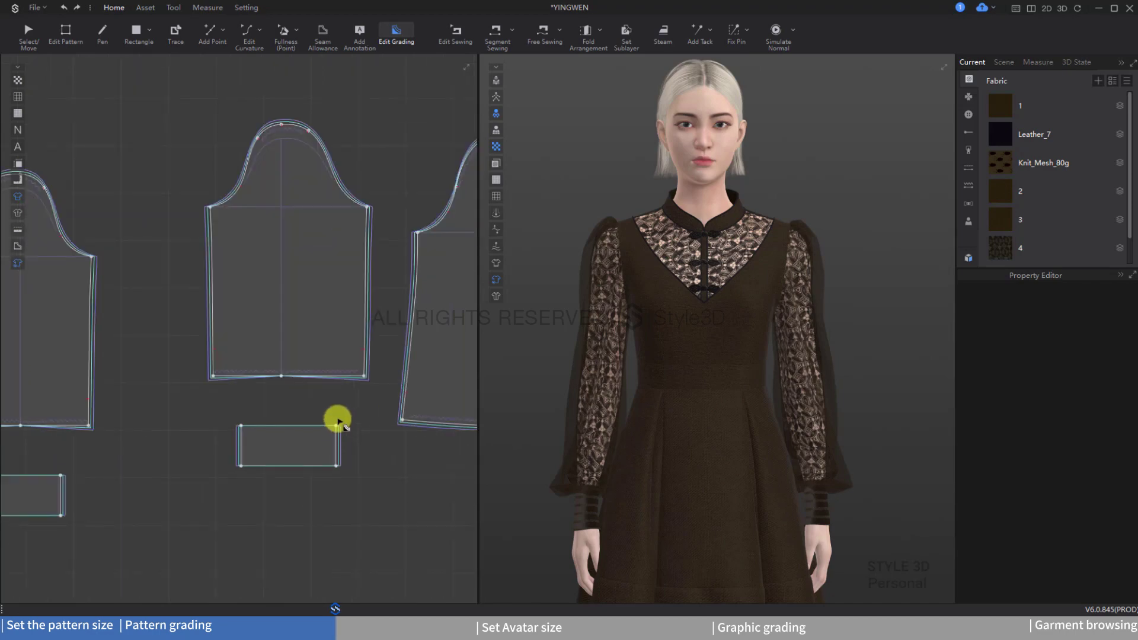
{"action": "left_click", "coordinate": [280, 374]}
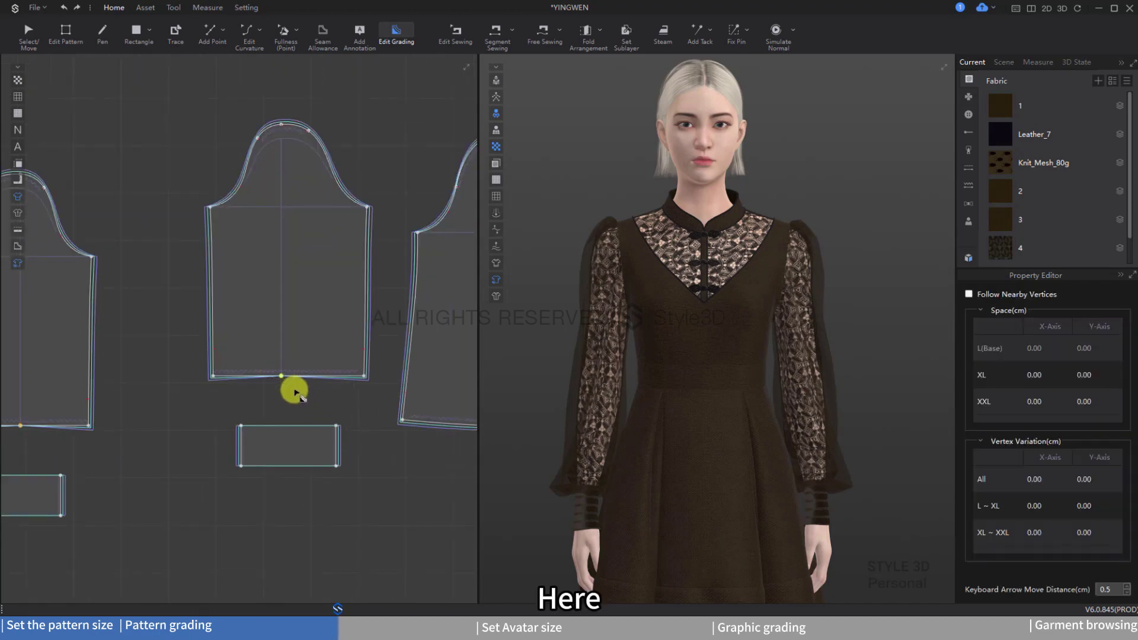
{"action": "left_click", "coordinate": [968, 294]}
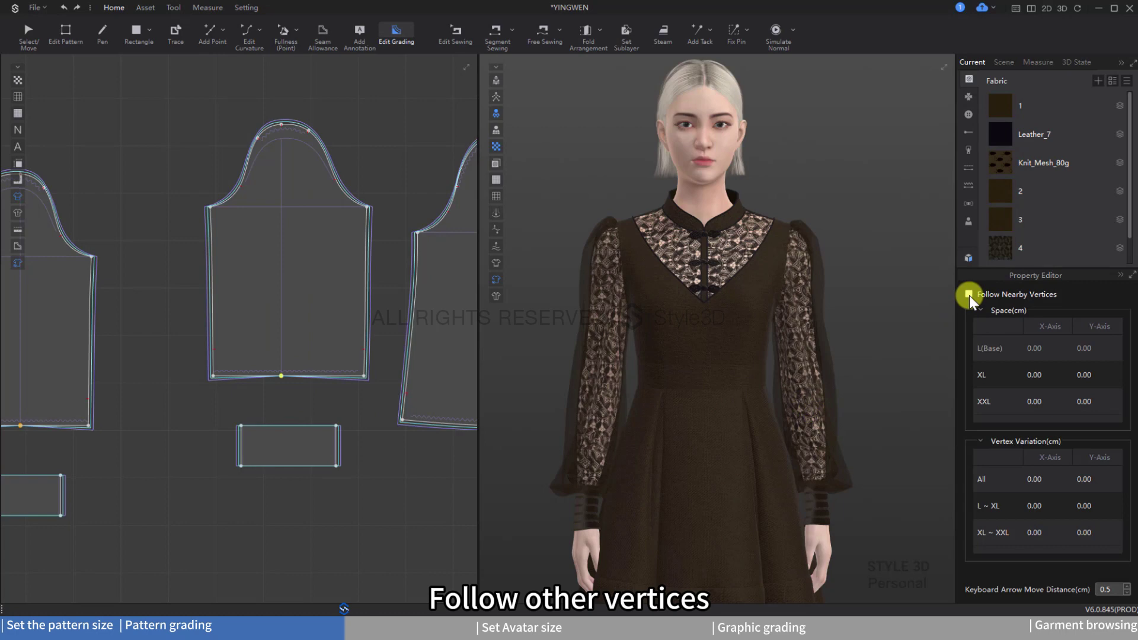
{"action": "key", "text": "Down"}
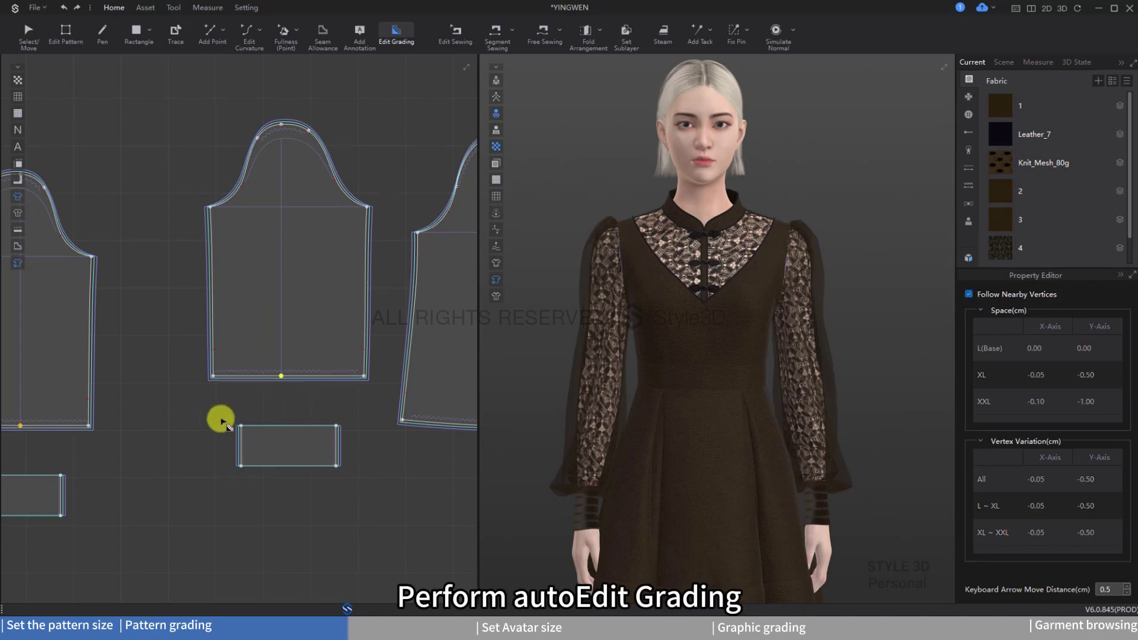
Make the armhole curve points of the front bodice follow the grading of their nearby vertices.
{"action": "scroll", "coordinate": [221, 419], "scroll_direction": "down", "scroll_amount": 8}
{"action": "scroll", "coordinate": [356, 439], "scroll_direction": "up", "scroll_amount": 8}
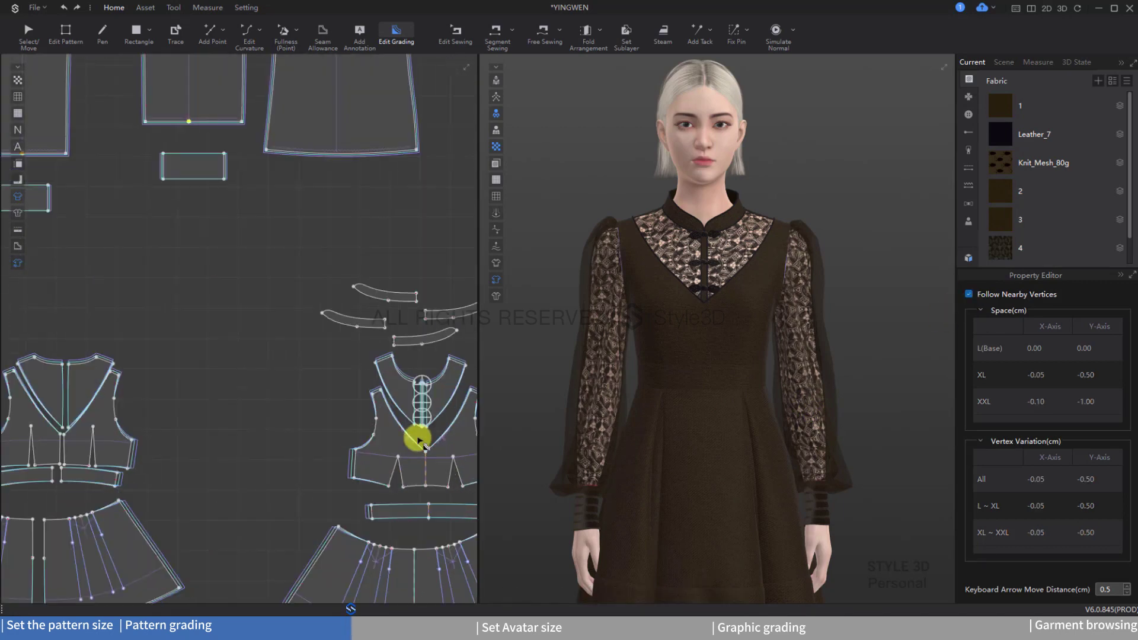
{"action": "left_click_drag", "start_coordinate": [362, 400], "coordinate": [377, 464]}
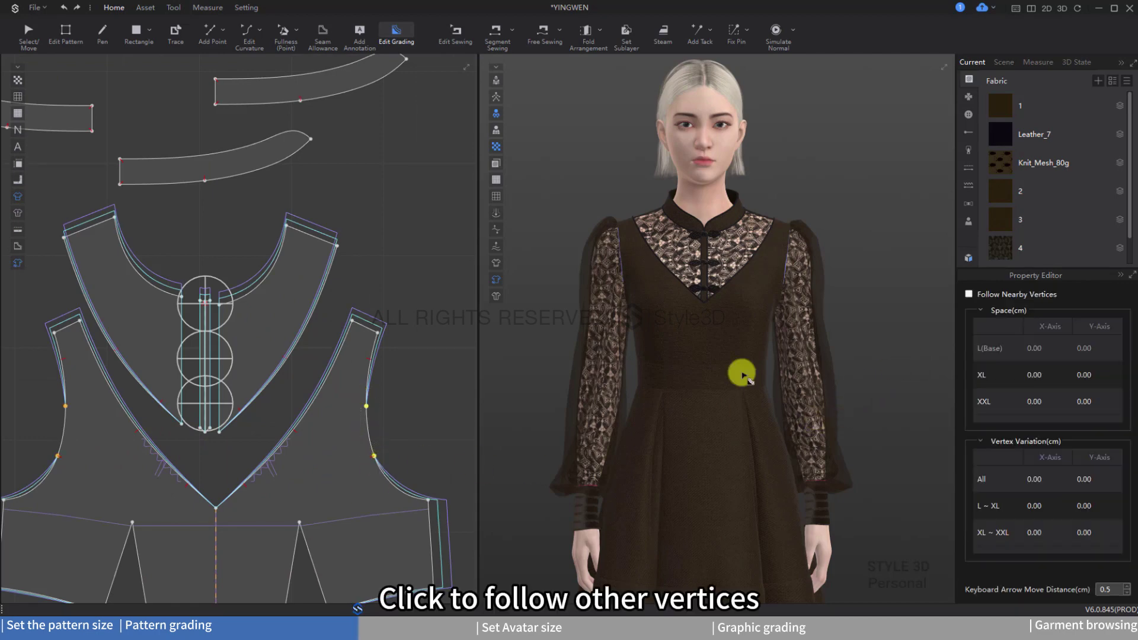
{"action": "left_click", "coordinate": [968, 294]}
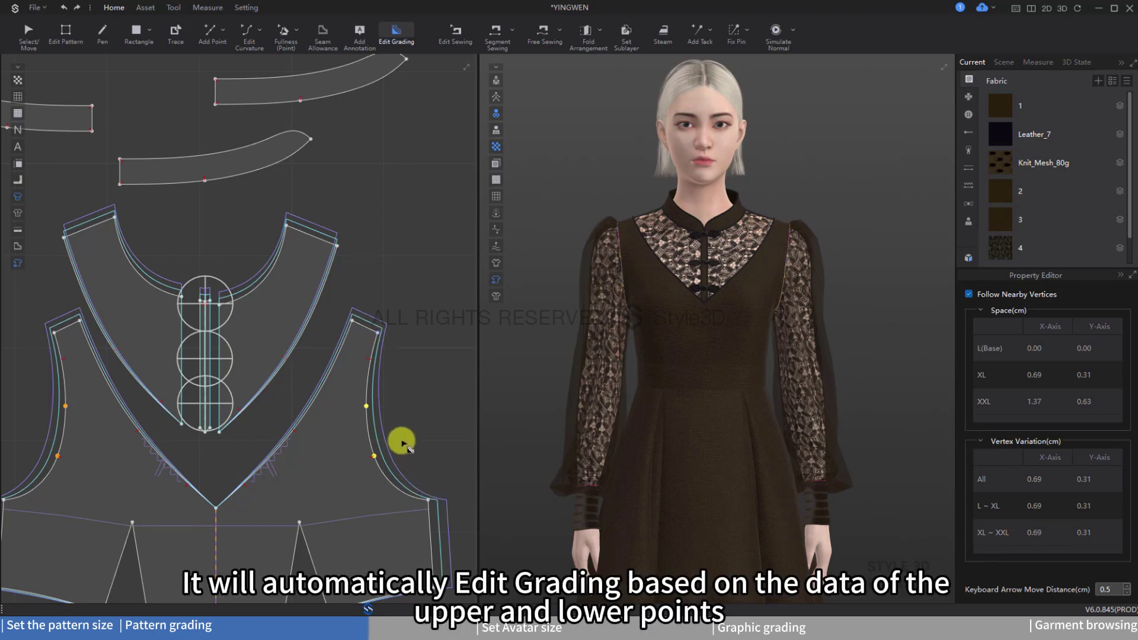
Make the armhole curve points of the back bodice follow the grading of their nearby vertices.
{"action": "scroll", "coordinate": [349, 457], "scroll_direction": "down", "scroll_amount": 6}
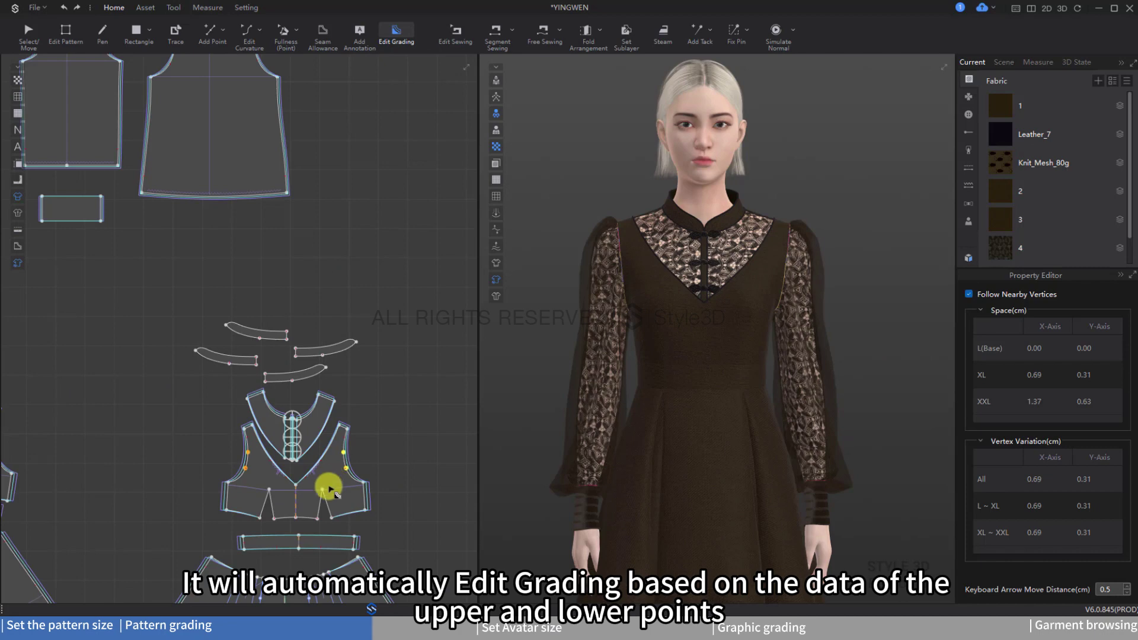
{"action": "scroll", "coordinate": [160, 520], "scroll_direction": "up", "scroll_amount": 5}
{"action": "right_click", "coordinate": [153, 398]}
{"action": "left_click", "coordinate": [153, 389]}
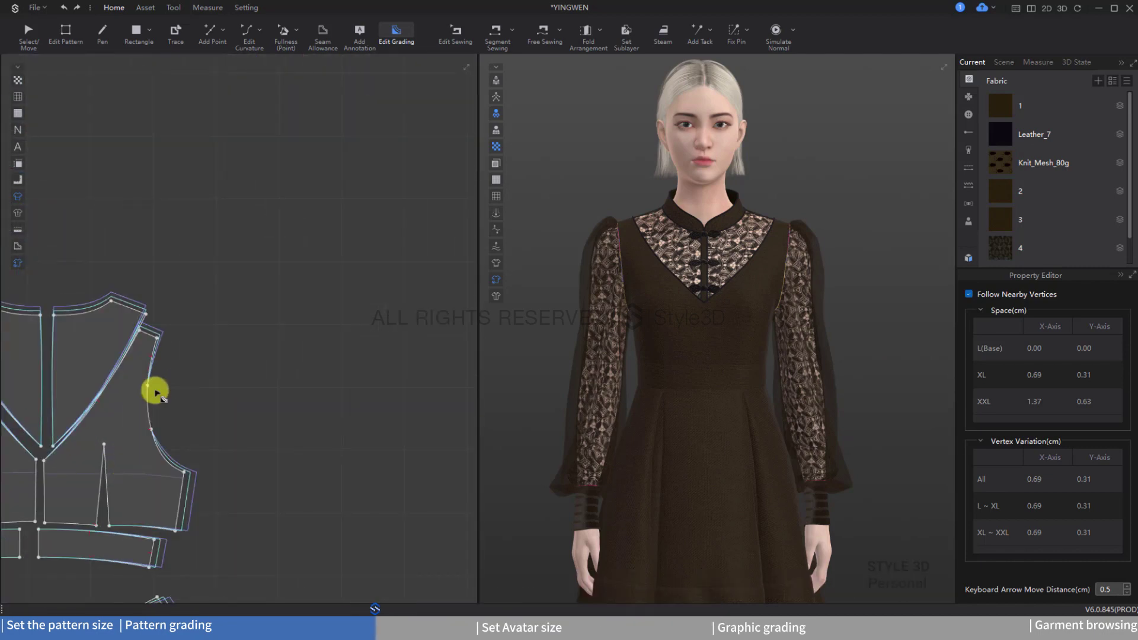
{"action": "left_click_drag", "start_coordinate": [130, 379], "coordinate": [150, 433]}
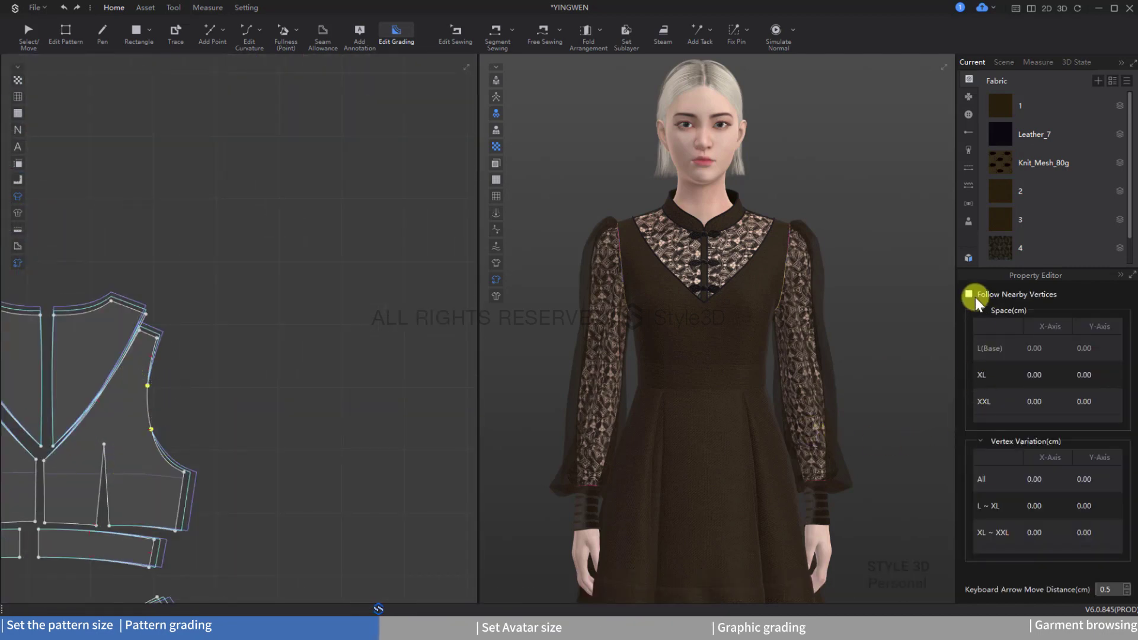
{"action": "left_click", "coordinate": [338, 418]}
Set the XL ~ XXL X-axis variation to 1.5 cm for the side seam points of the front and back bodice, waistband and skirt waist.
{"action": "scroll", "coordinate": [325, 437], "scroll_direction": "down", "scroll_amount": 5}
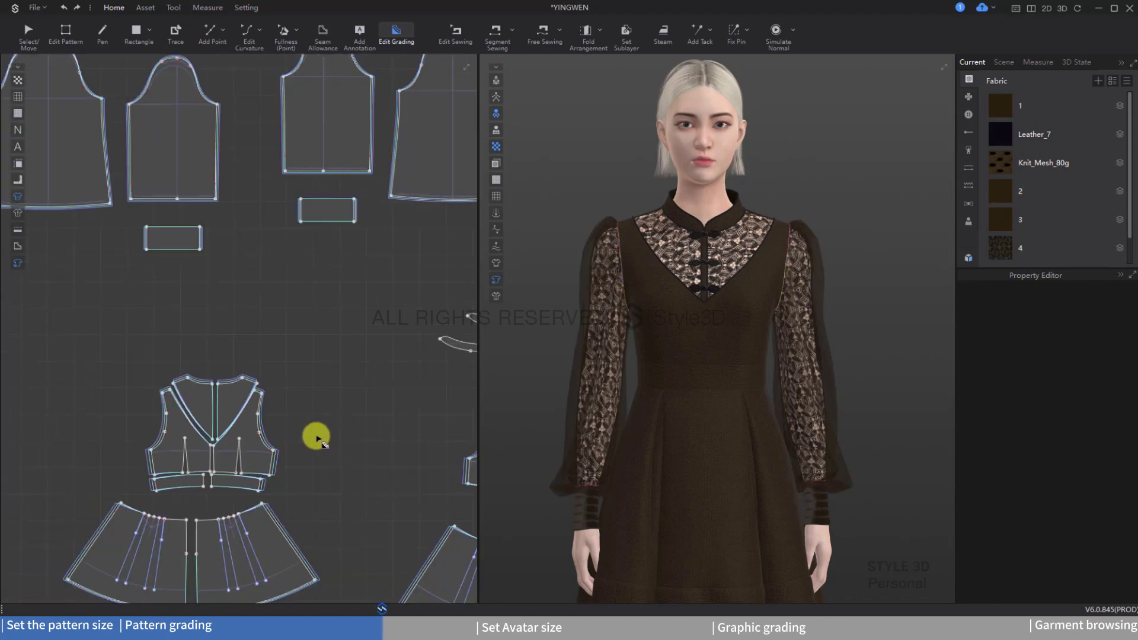
{"action": "scroll", "coordinate": [299, 419], "scroll_direction": "up", "scroll_amount": 1}
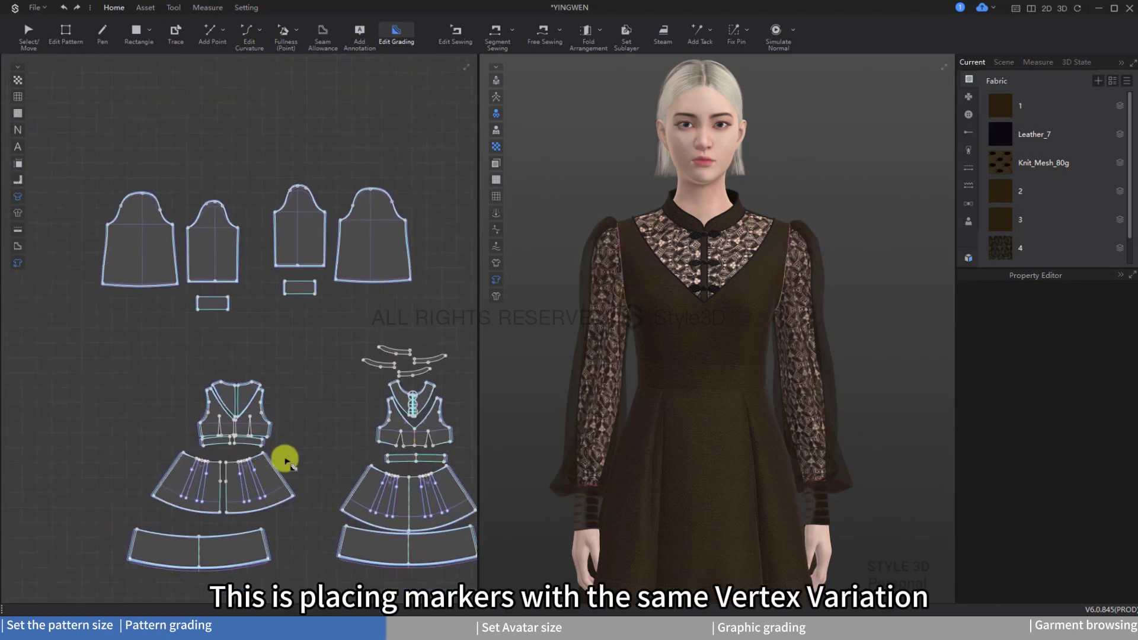
{"action": "scroll", "coordinate": [266, 451], "scroll_direction": "up", "scroll_amount": 3}
{"action": "scroll", "coordinate": [266, 452], "scroll_direction": "up", "scroll_amount": 5}
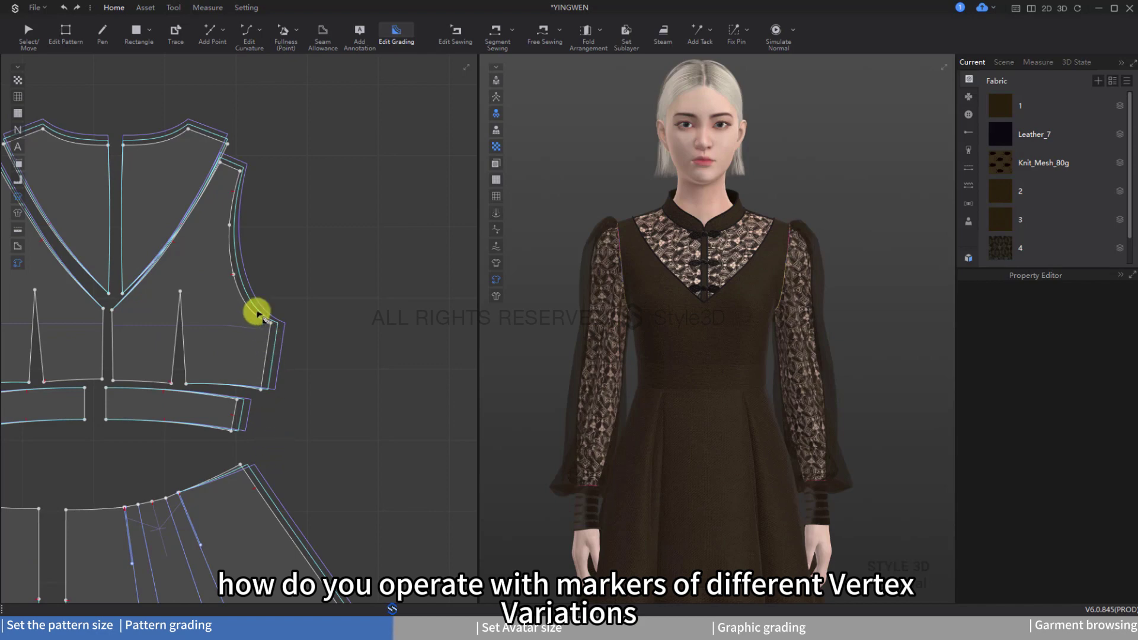
{"action": "left_click_drag", "start_coordinate": [257, 310], "coordinate": [256, 477]}
{"action": "scroll", "coordinate": [298, 470], "scroll_direction": "down", "scroll_amount": 3}
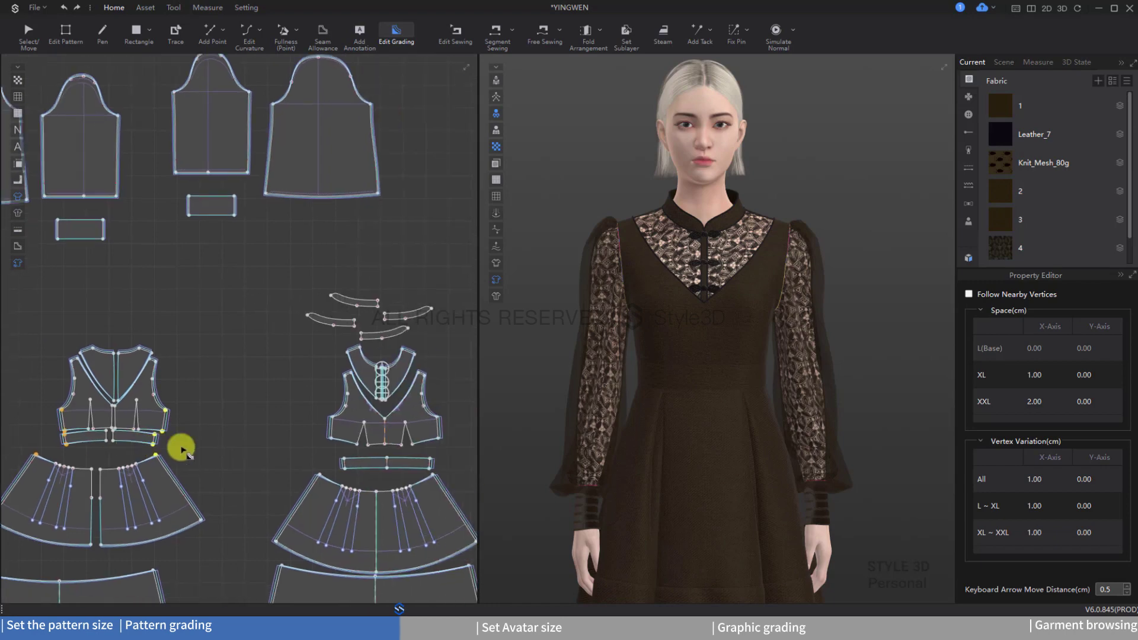
{"action": "scroll", "coordinate": [381, 457], "scroll_direction": "up", "scroll_amount": 3}
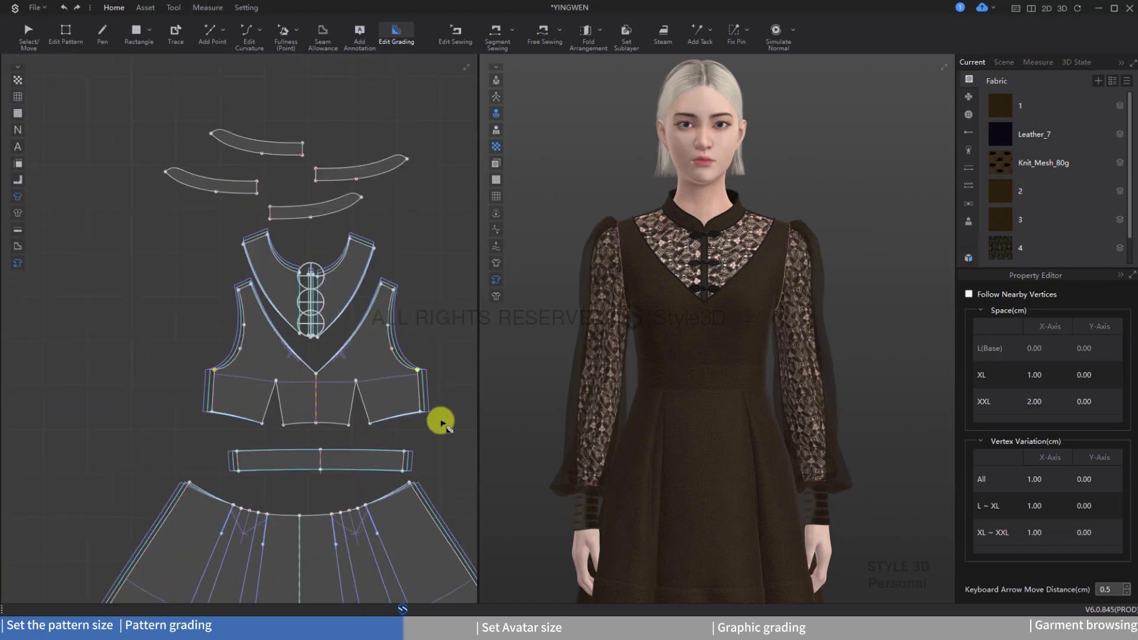
{"action": "left_click_drag", "start_coordinate": [409, 402], "coordinate": [425, 422]}
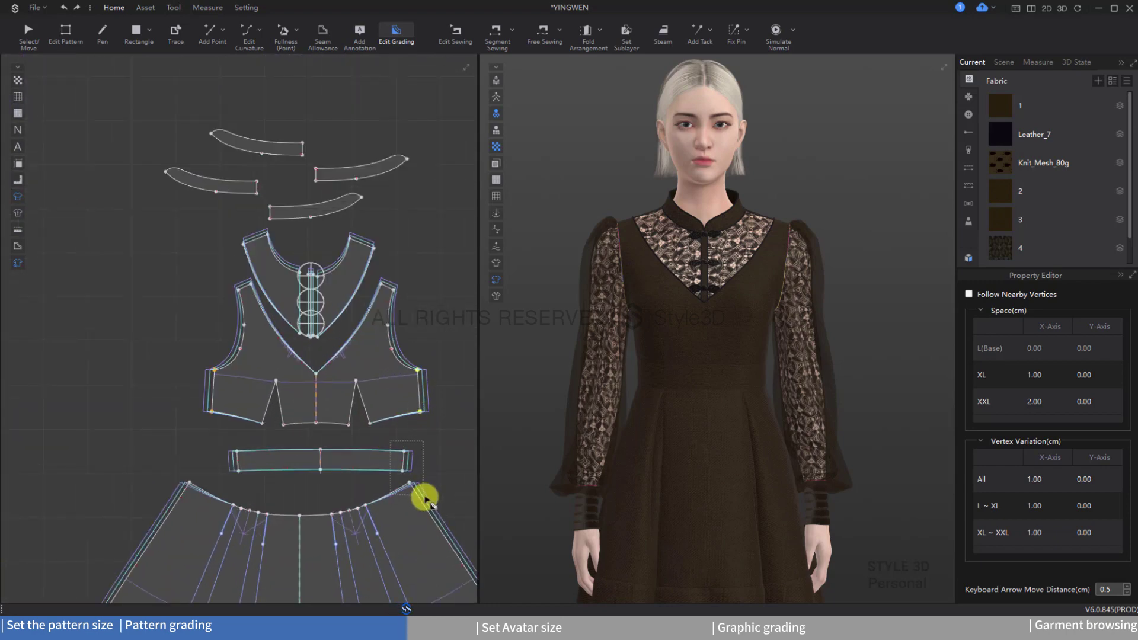
{"action": "scroll", "coordinate": [315, 500], "scroll_direction": "down", "scroll_amount": 3}
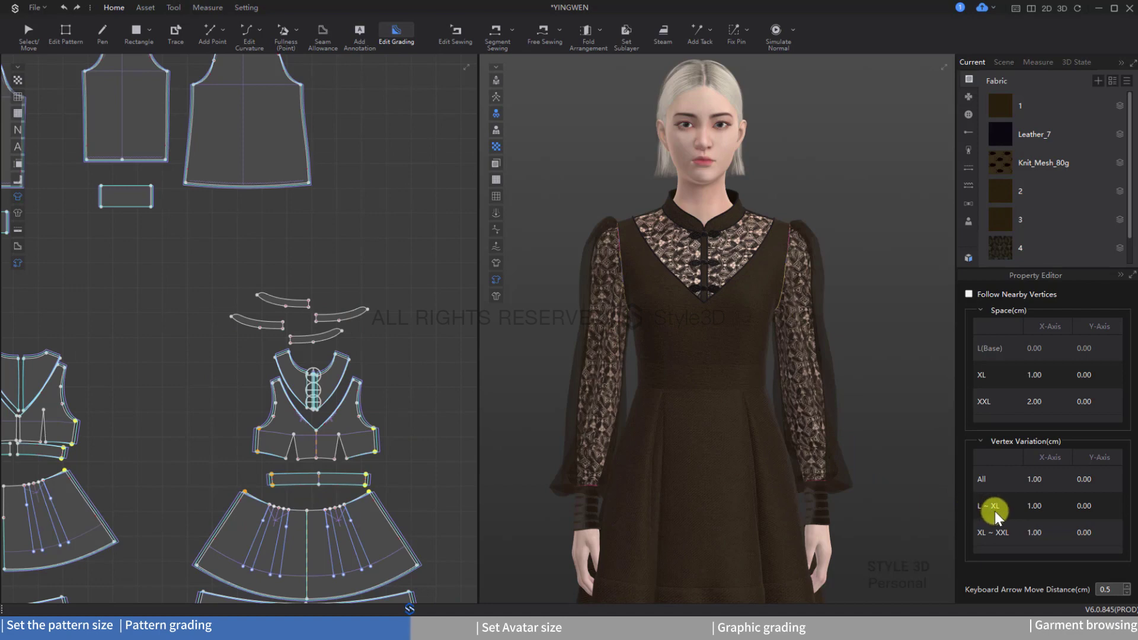
{"action": "double_click", "coordinate": [1033, 533]}
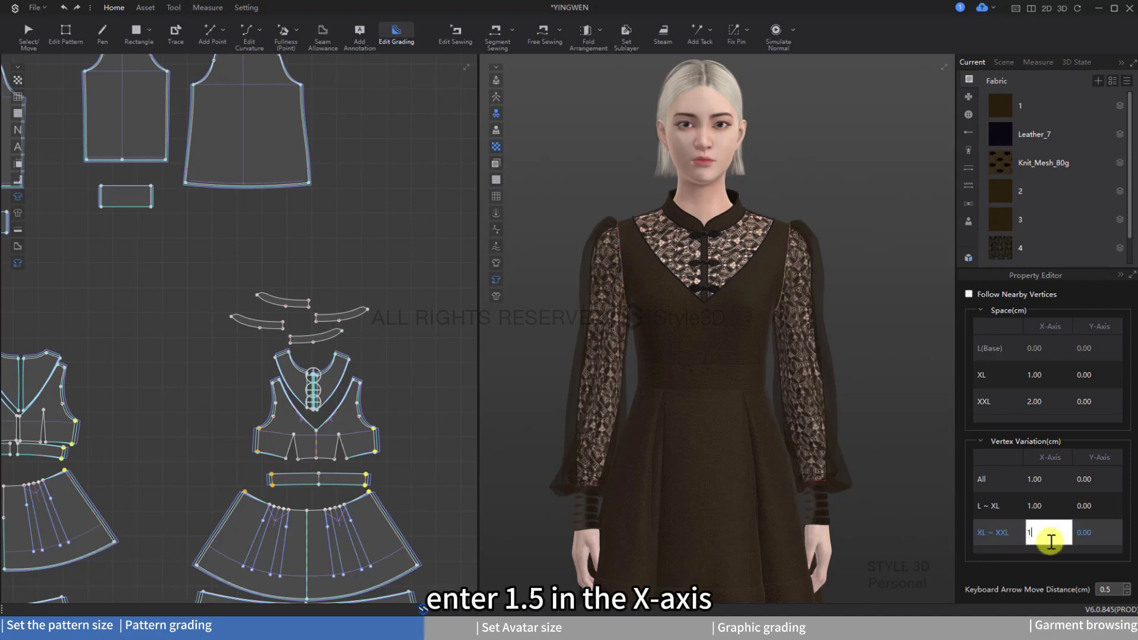
{"action": "type", "text": "1.5"}
{"action": "key", "text": "Return"}
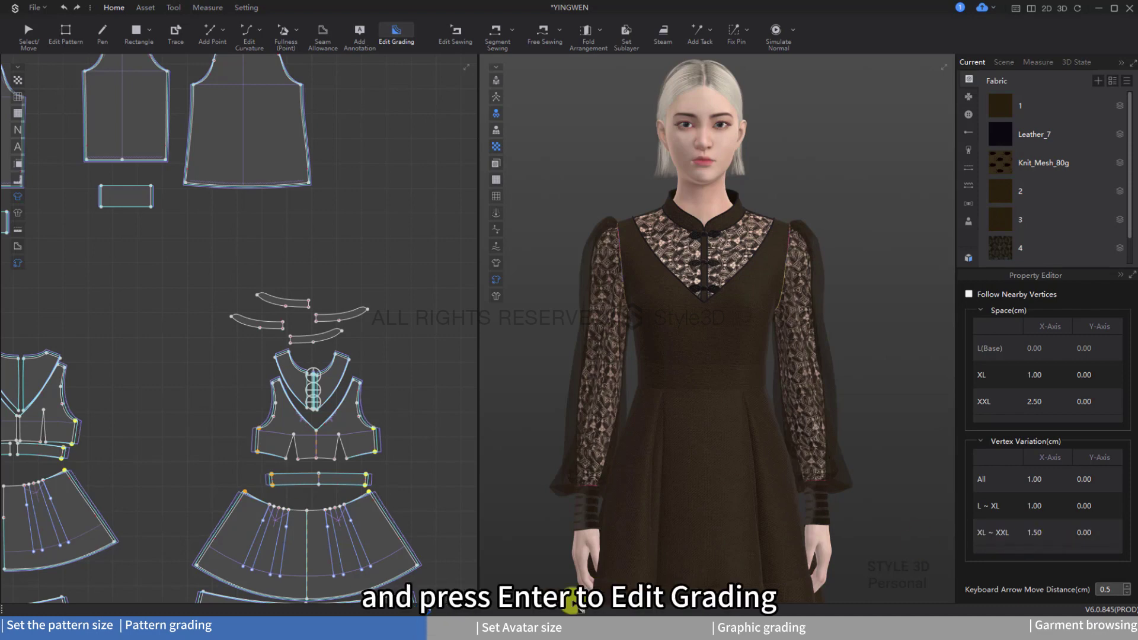
{"action": "left_click", "coordinate": [406, 491]}
{"action": "scroll", "coordinate": [391, 490], "scroll_direction": "up", "scroll_amount": 3}
{"action": "scroll", "coordinate": [392, 489], "scroll_direction": "up", "scroll_amount": 2}
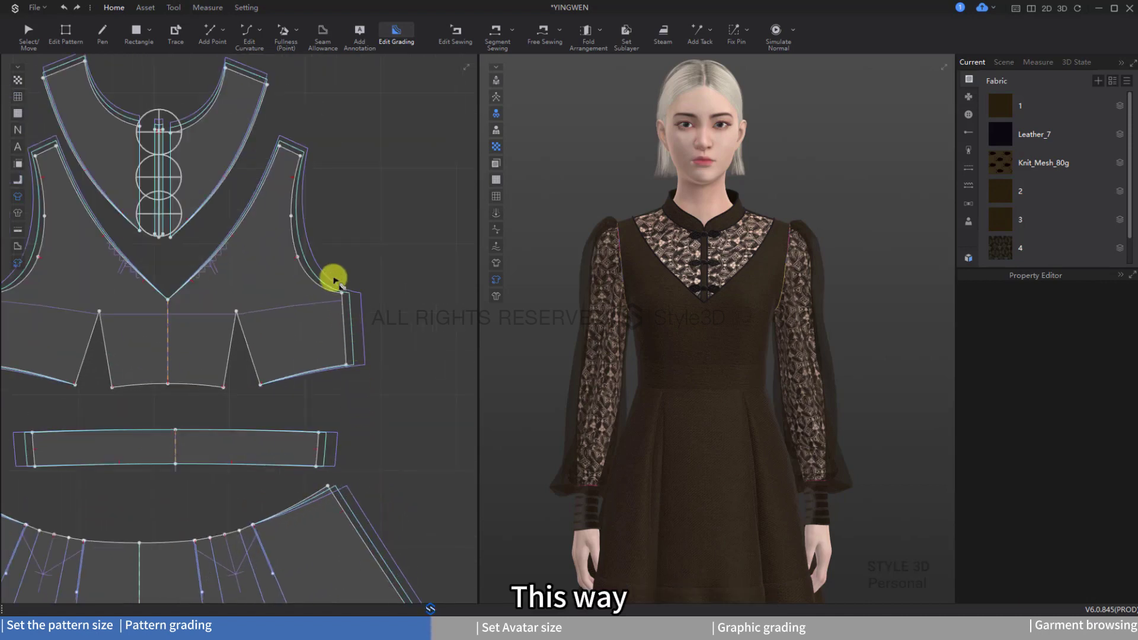
{"action": "scroll", "coordinate": [336, 411], "scroll_direction": "down", "scroll_amount": 4}
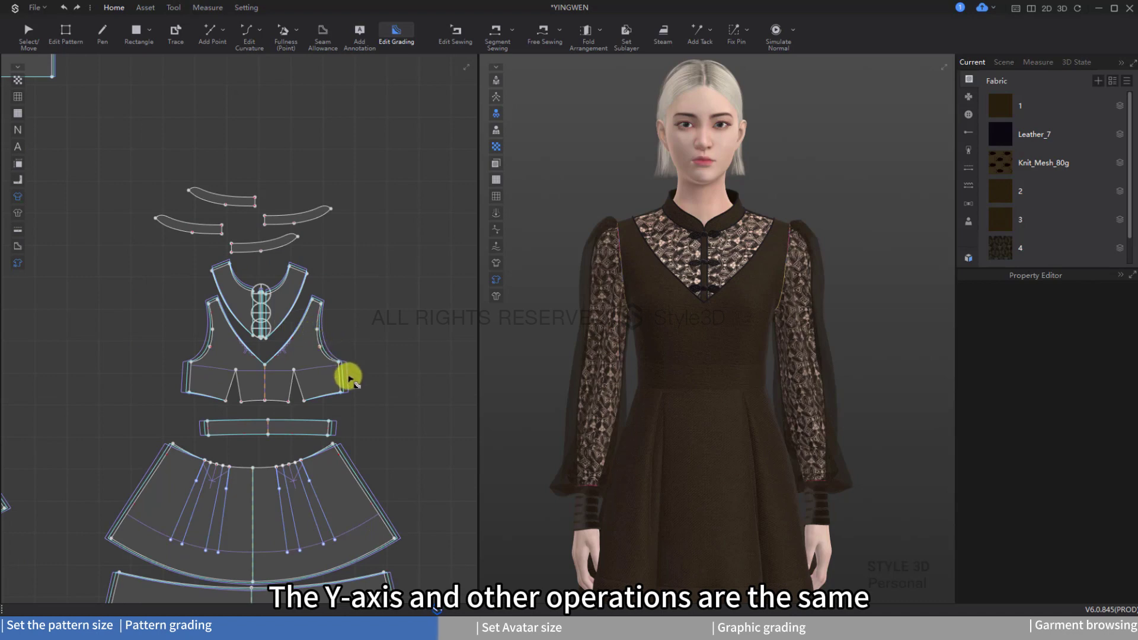
{"action": "scroll", "coordinate": [303, 397], "scroll_direction": "down", "scroll_amount": 4}
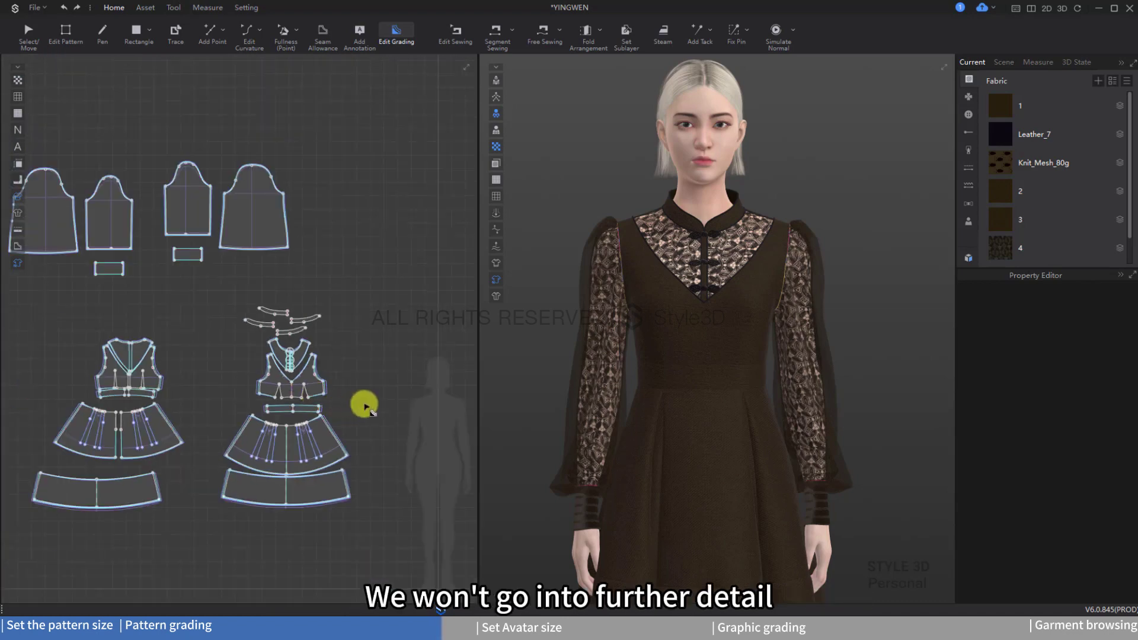
{"action": "left_click", "coordinate": [244, 431]}
Set the X-axis vertex variation for all sizes to 1 cm on the side seam points of the back bodice, waistband and skirt waist.
{"action": "scroll", "coordinate": [188, 380], "scroll_direction": "up", "scroll_amount": 6}
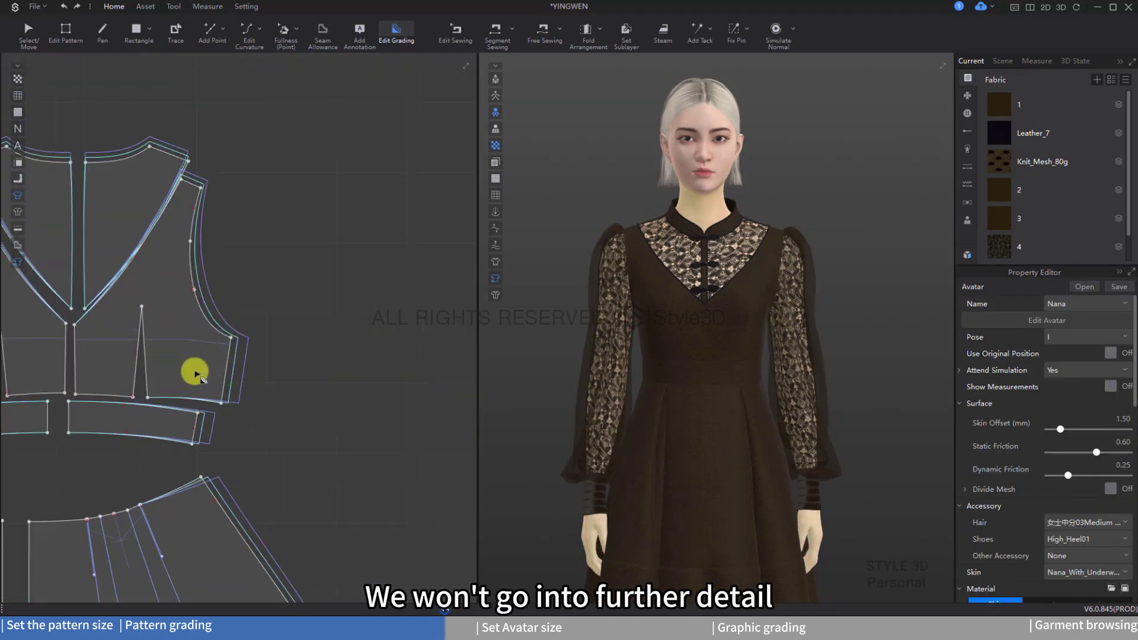
{"action": "left_click_drag", "start_coordinate": [243, 348], "coordinate": [268, 424]}
{"action": "left_click_drag", "start_coordinate": [167, 406], "coordinate": [225, 517]}
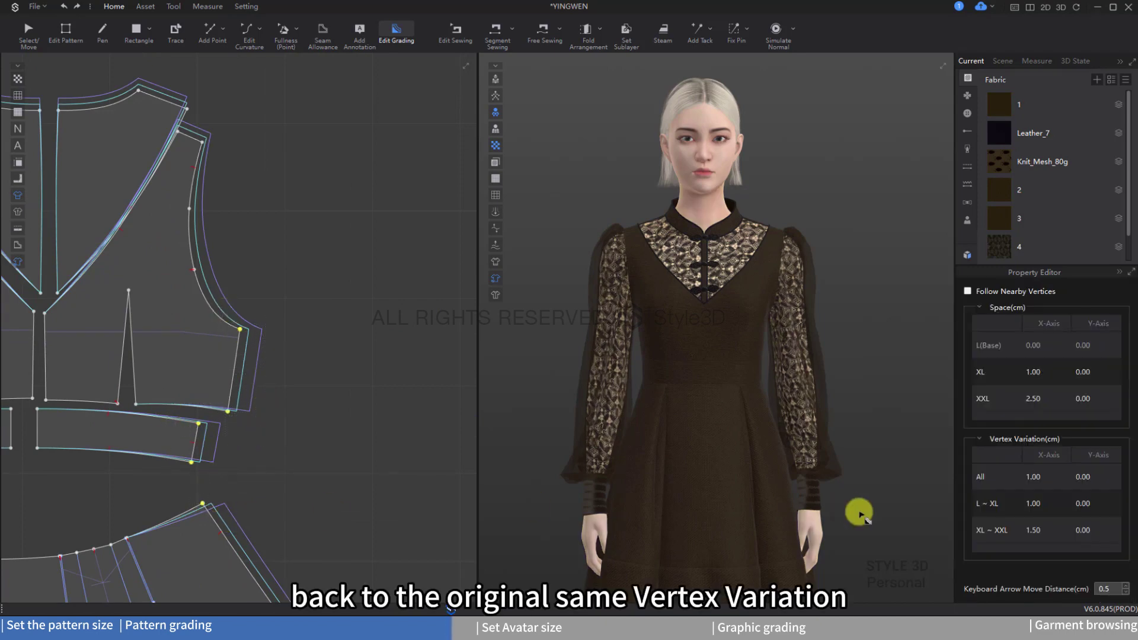
{"action": "double_click", "coordinate": [1034, 478]}
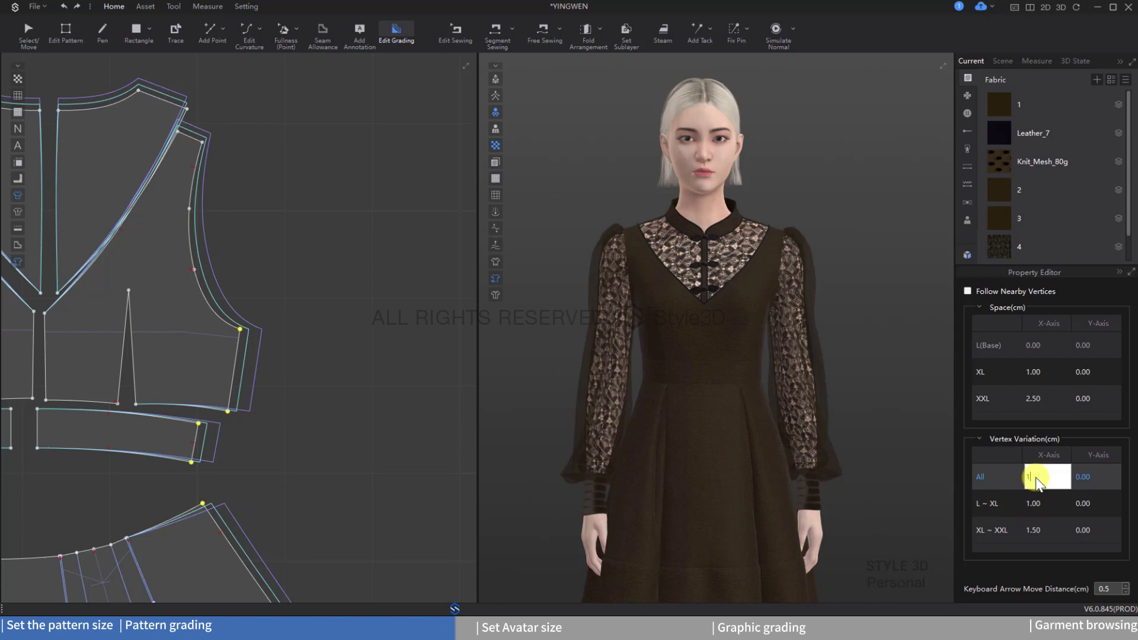
{"action": "type", "text": "1"}
{"action": "left_click", "coordinate": [389, 432]}
{"action": "scroll", "coordinate": [369, 376], "scroll_direction": "down", "scroll_amount": 5}
{"action": "scroll", "coordinate": [140, 368], "scroll_direction": "up", "scroll_amount": 2}
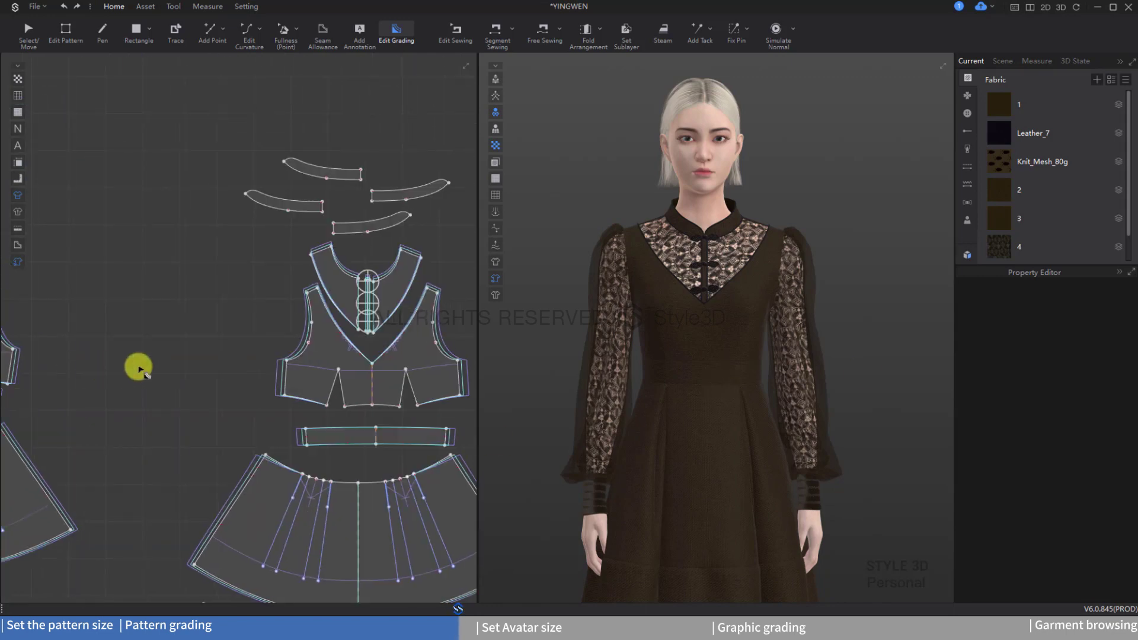
Apply one uniform X-axis vertex variation across all sizes to the side seam points of the front bodice.
{"action": "scroll", "coordinate": [297, 419], "scroll_direction": "up", "scroll_amount": 4}
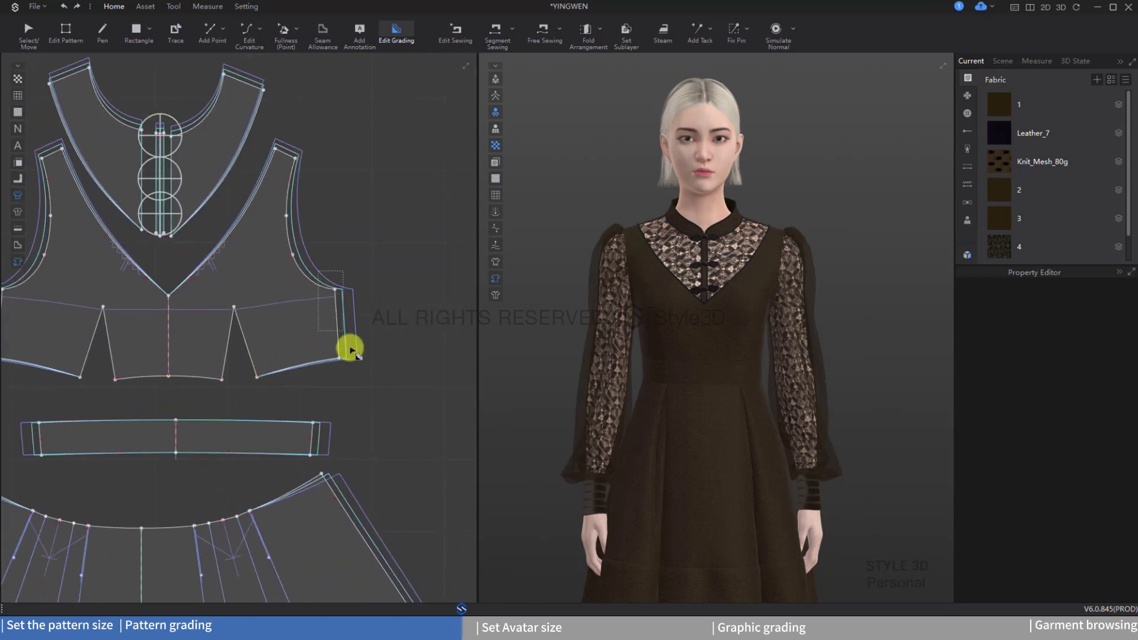
{"action": "left_click", "coordinate": [351, 350]}
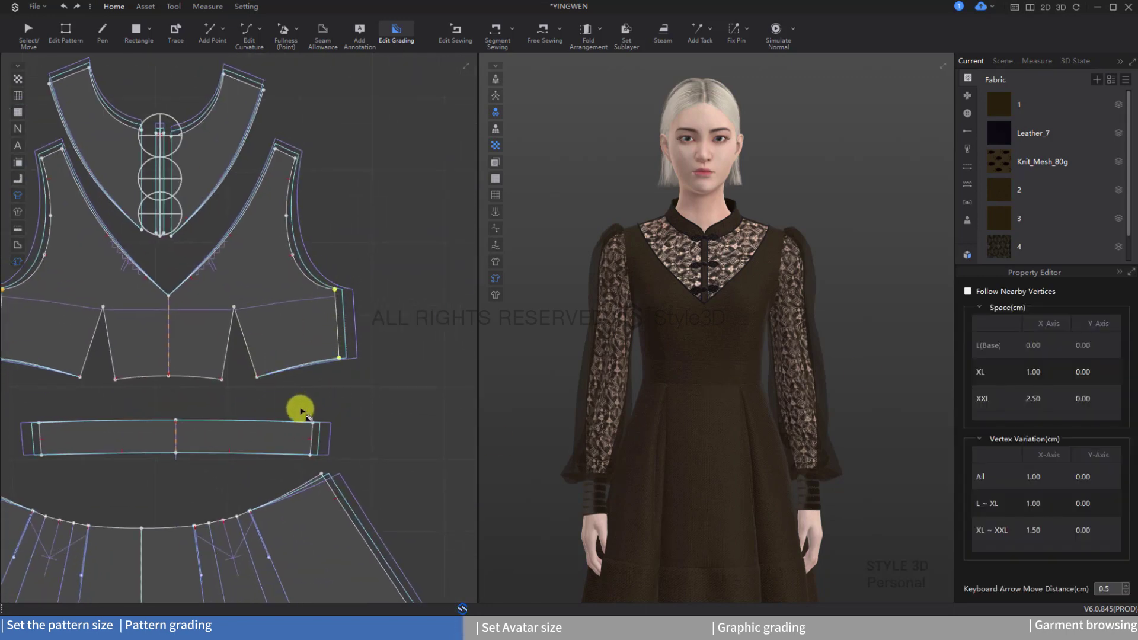
{"action": "double_click", "coordinate": [1030, 477]}
{"action": "key", "text": "Return"}
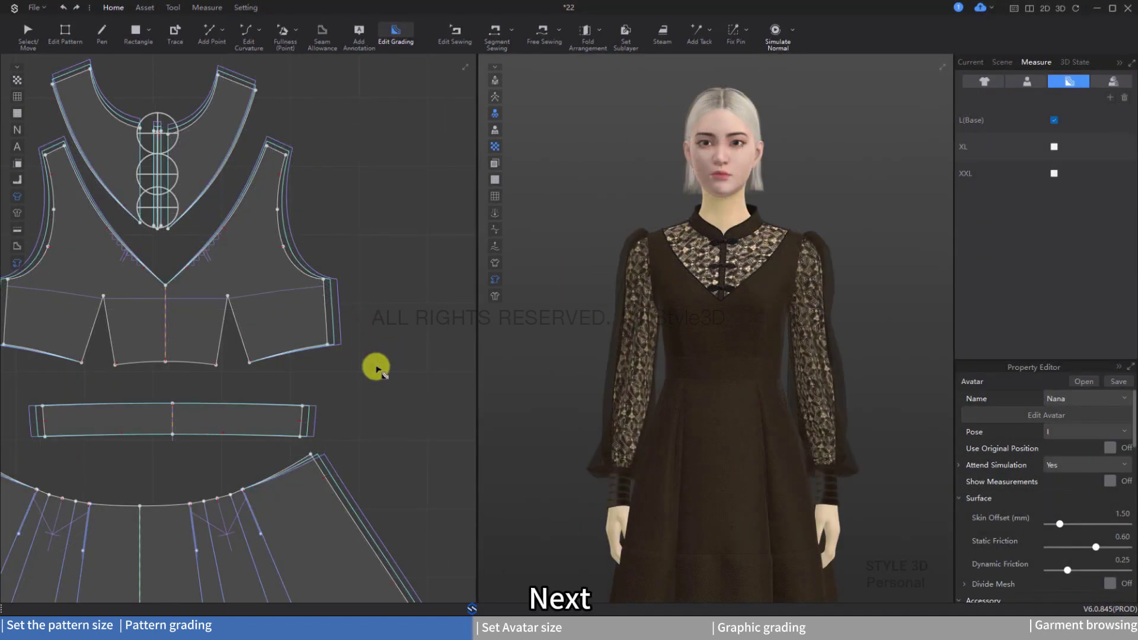
Open the avatar editor and examine the body measurements of avatar size L, including height, bust and waist.
{"action": "left_click", "coordinate": [29, 37]}
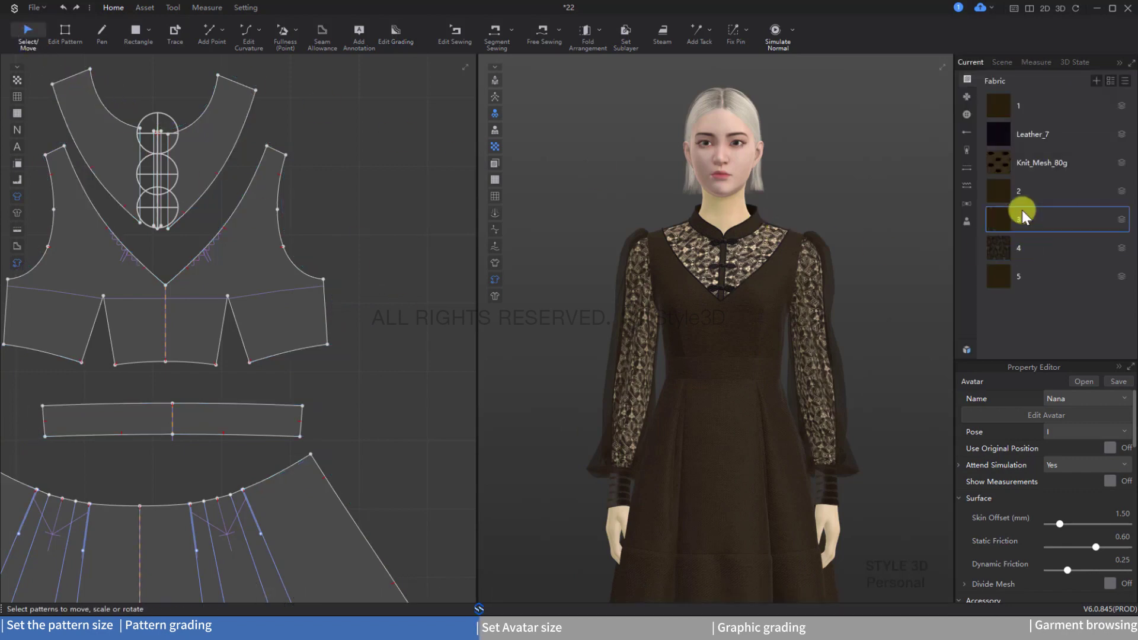
{"action": "left_click", "coordinate": [1037, 416]}
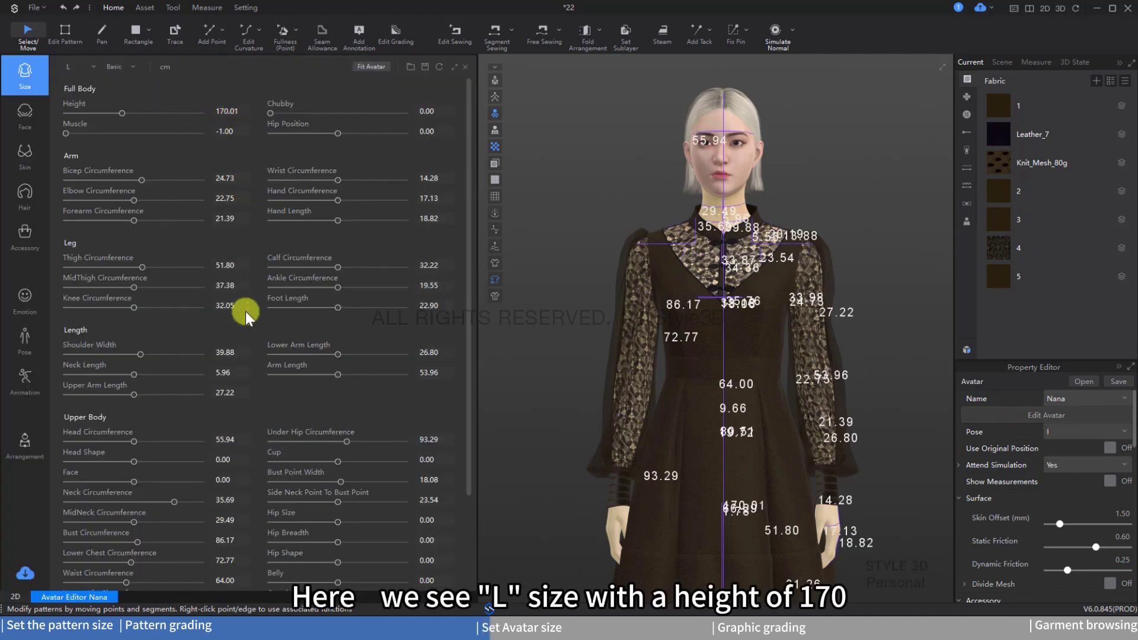
{"action": "scroll", "coordinate": [245, 311], "scroll_direction": "down", "scroll_amount": 2}
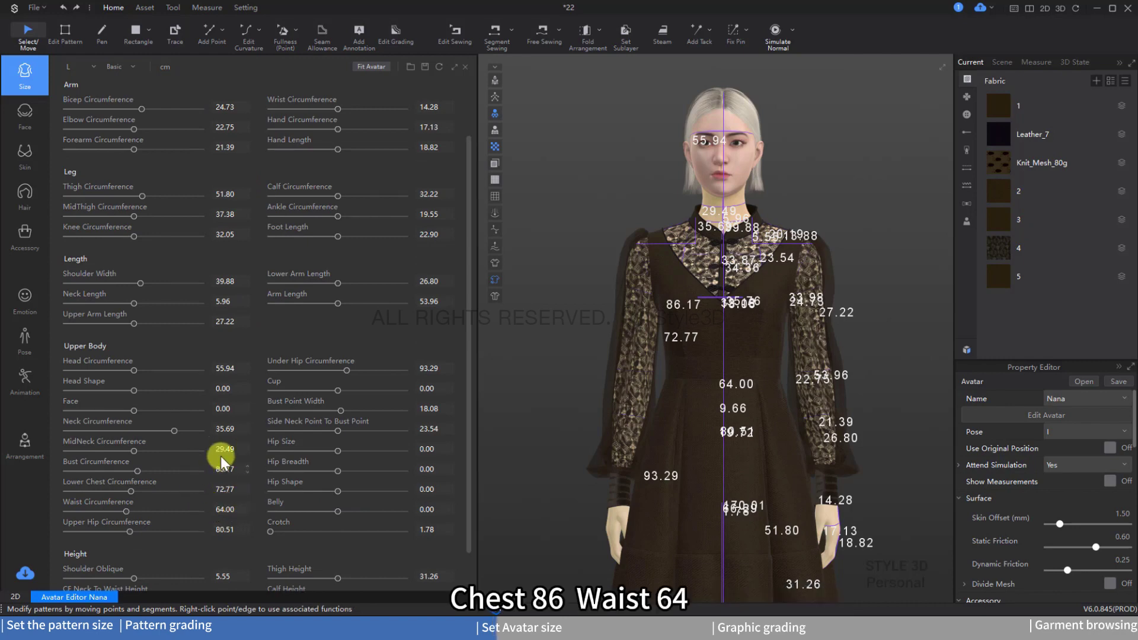
{"action": "scroll", "coordinate": [240, 409], "scroll_direction": "up", "scroll_amount": 2}
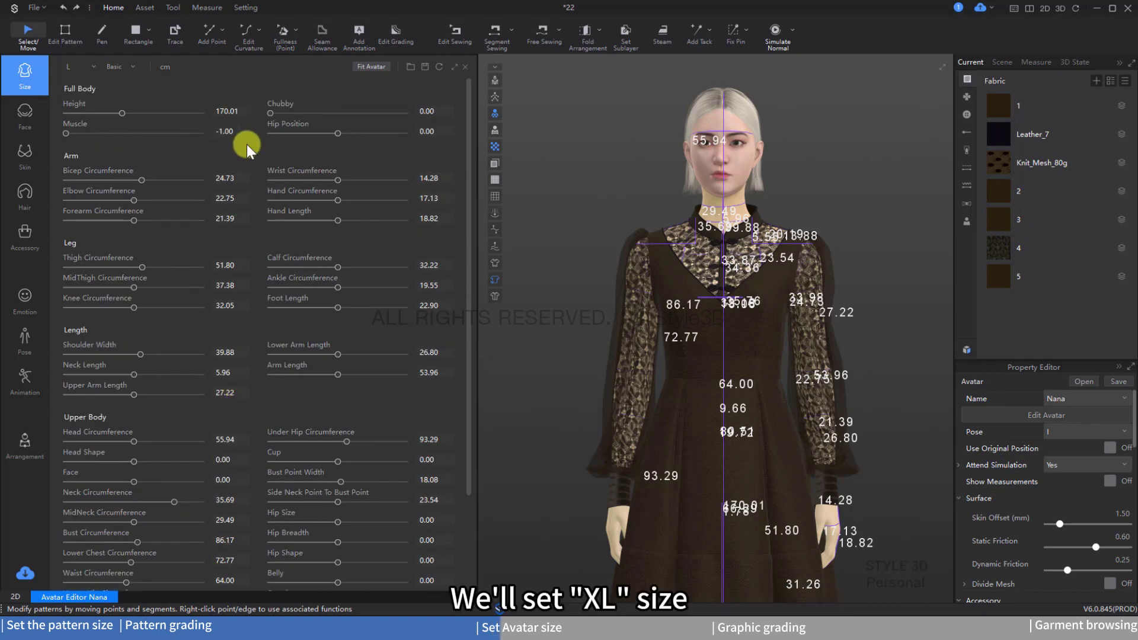
Set the avatar's height to 170 cm, bust circumference to 90 cm and waist circumference to 68 cm.
{"action": "left_click", "coordinate": [240, 113]}
{"action": "type", "text": "1"}
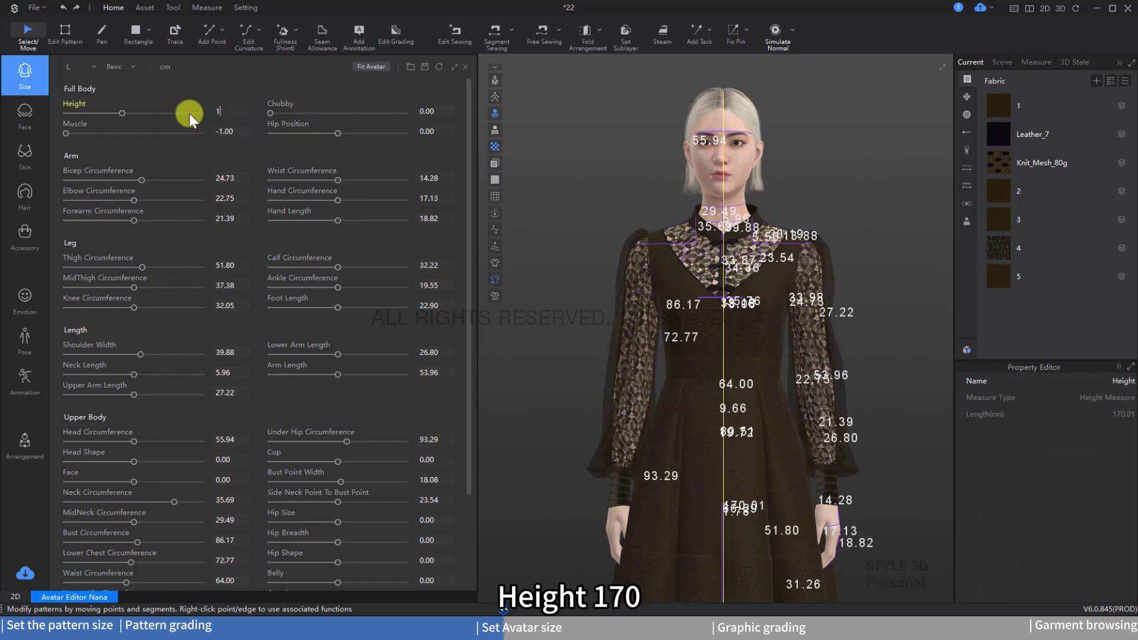
{"action": "type", "text": "70"}
{"action": "scroll", "coordinate": [222, 457], "scroll_direction": "down", "scroll_amount": 1}
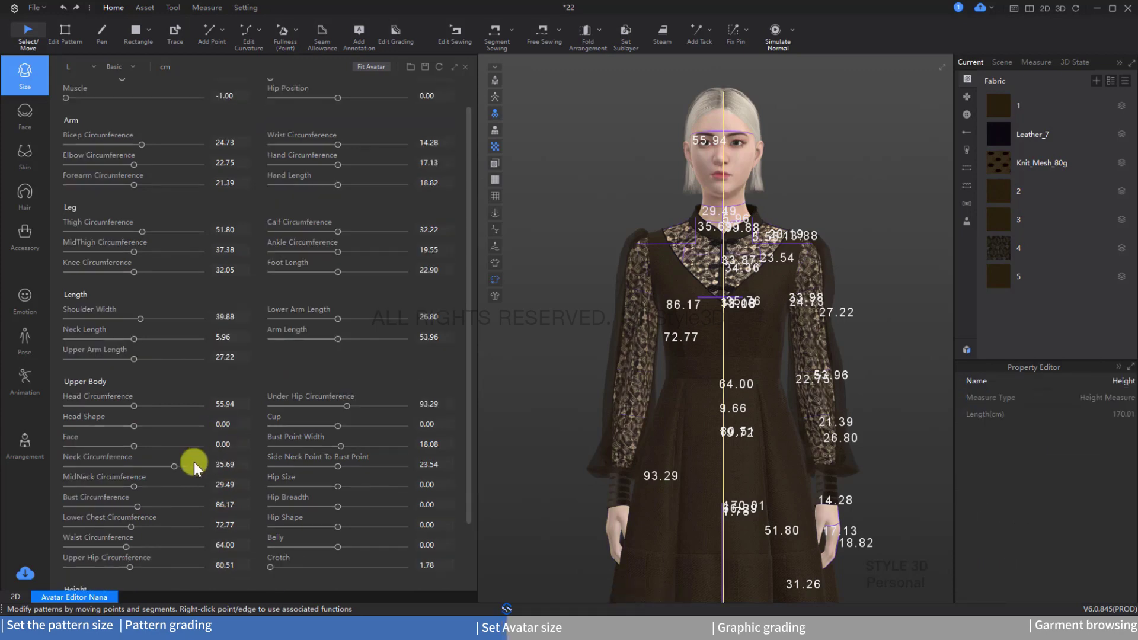
{"action": "left_click", "coordinate": [236, 507]}
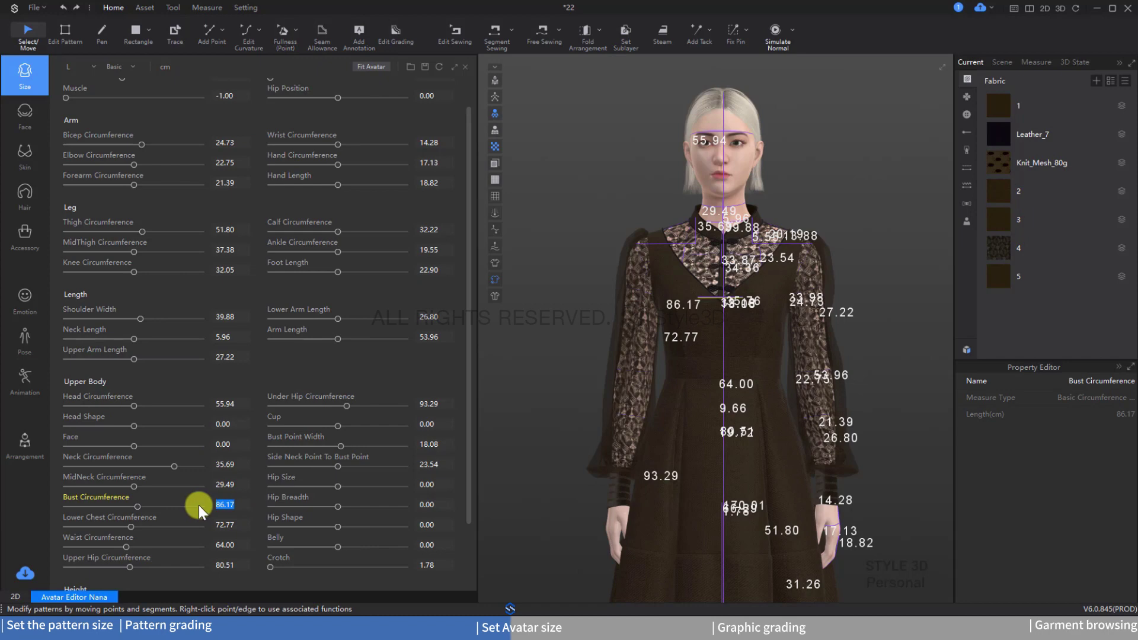
{"action": "type", "text": "90"}
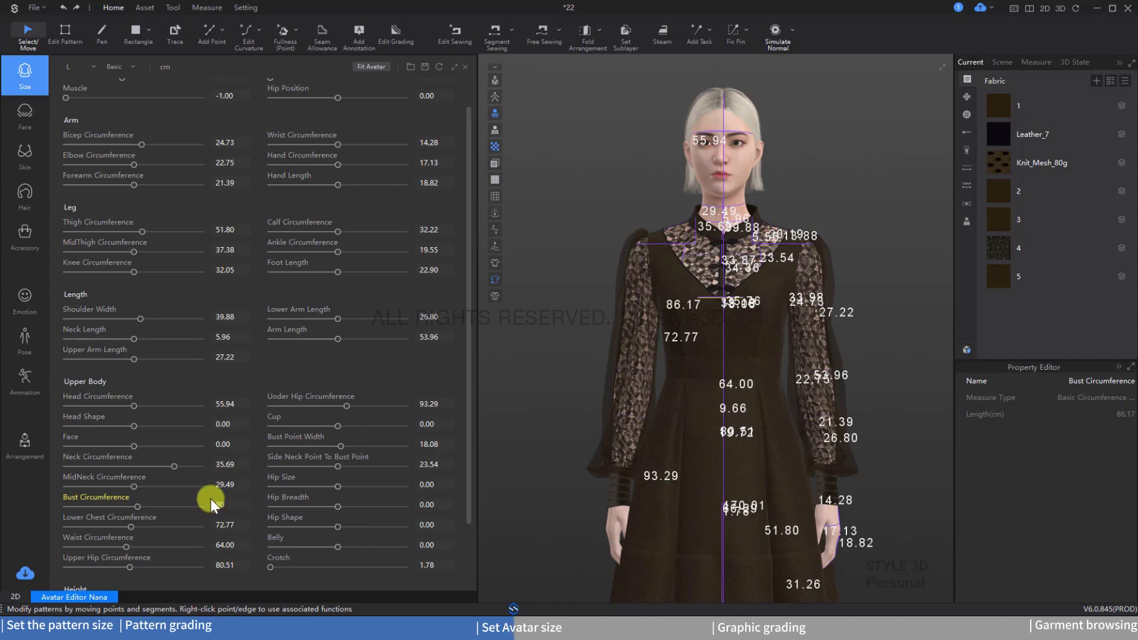
{"action": "left_click", "coordinate": [228, 544]}
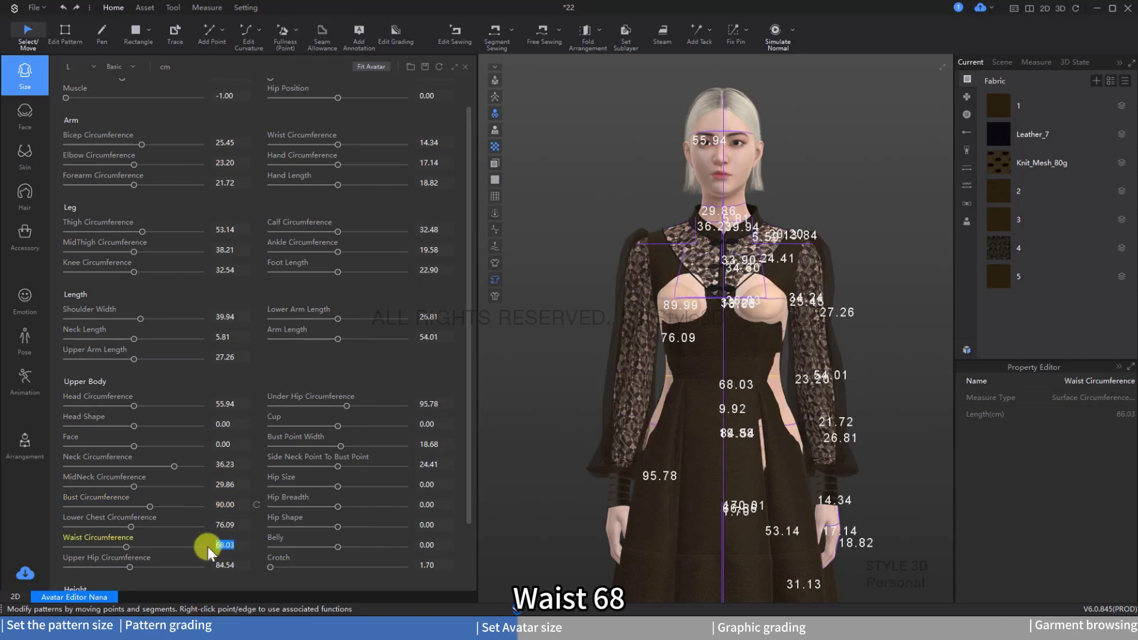
{"action": "type", "text": "68"}
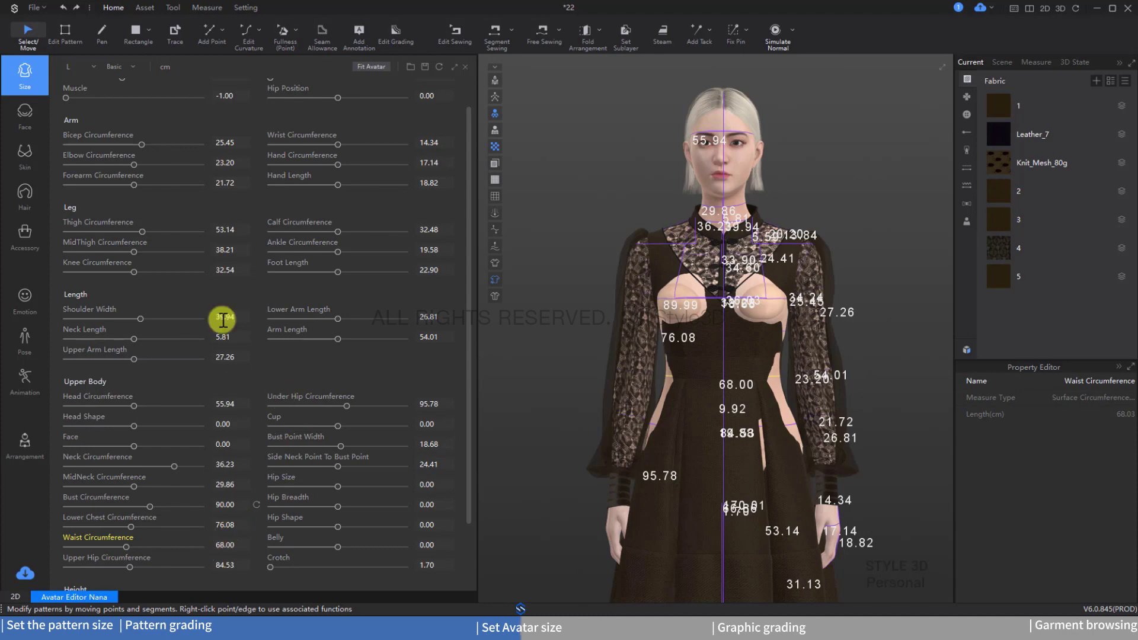
Save the current avatar measurements as avatar size XL, overwriting the existing XL size.
{"action": "left_click", "coordinate": [93, 72]}
{"action": "left_click", "coordinate": [87, 84]}
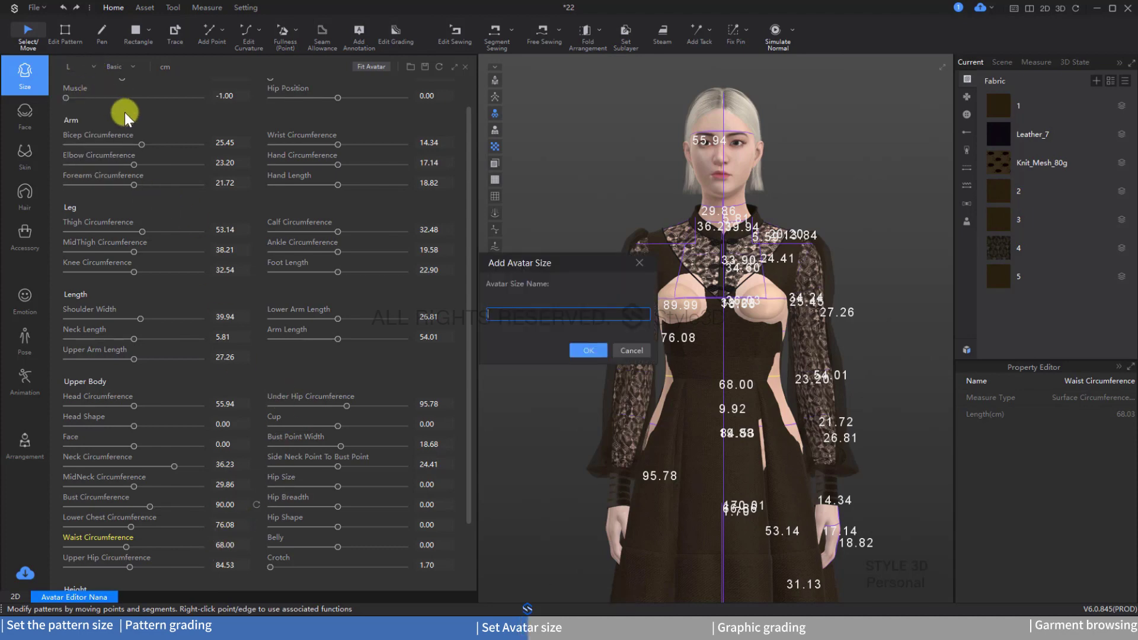
{"action": "type", "text": "XL"}
{"action": "left_click", "coordinate": [580, 350]}
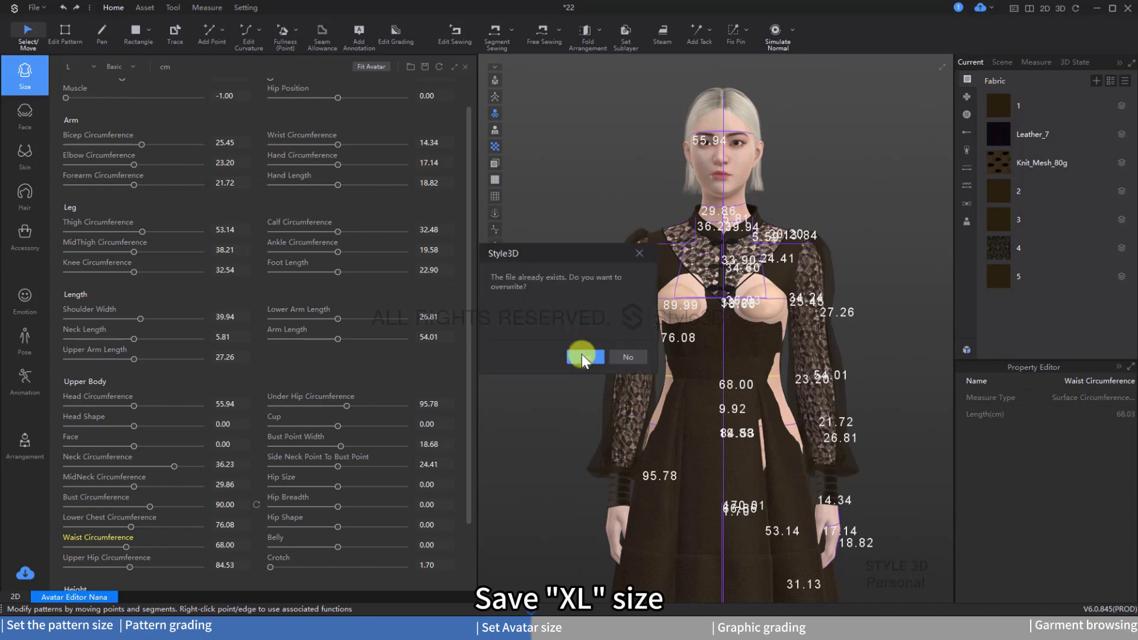
{"action": "left_click", "coordinate": [581, 357]}
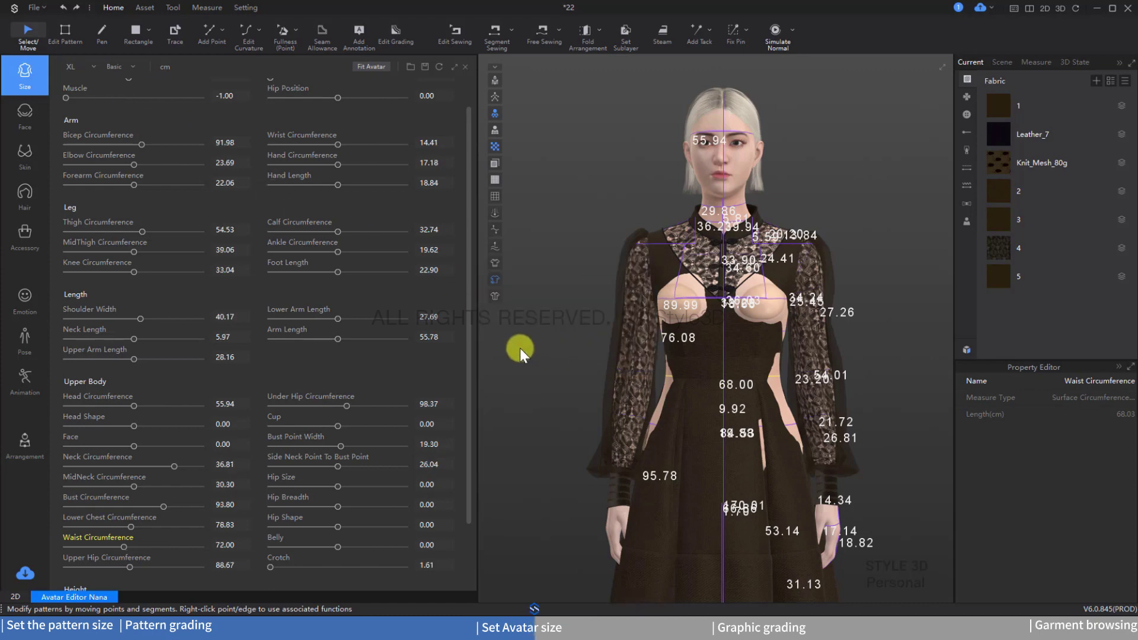
Set the avatar's height to 175 cm, bust circumference to 94 cm and waist circumference to 72 cm.
{"action": "scroll", "coordinate": [243, 320], "scroll_direction": "up", "scroll_amount": 1}
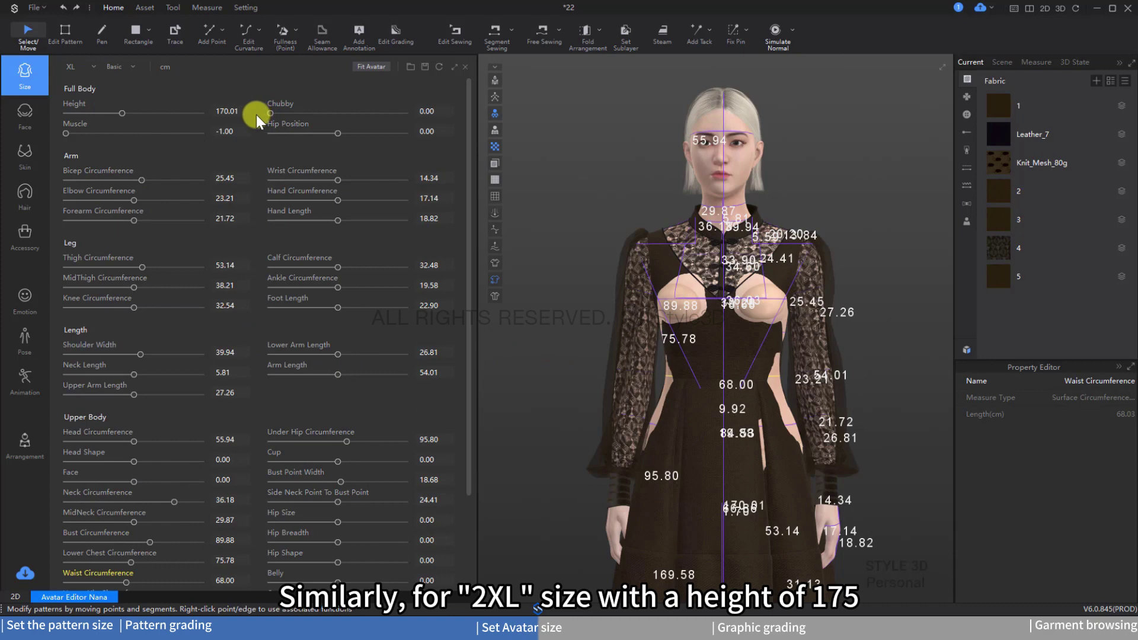
{"action": "double_click", "coordinate": [238, 112]}
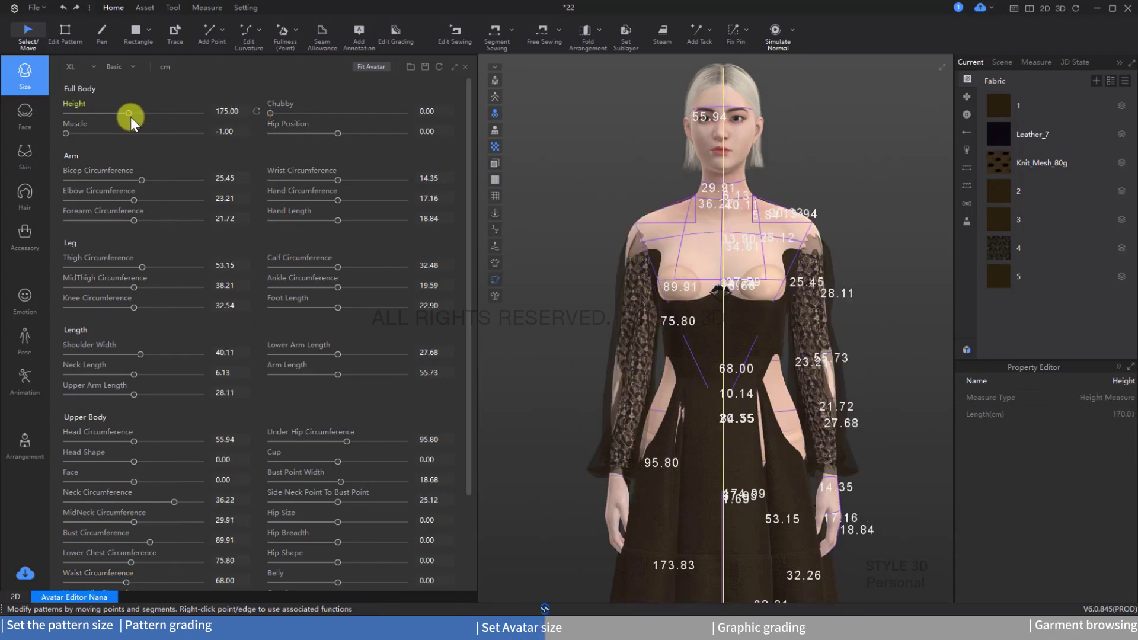
{"action": "scroll", "coordinate": [183, 304], "scroll_direction": "down", "scroll_amount": 2}
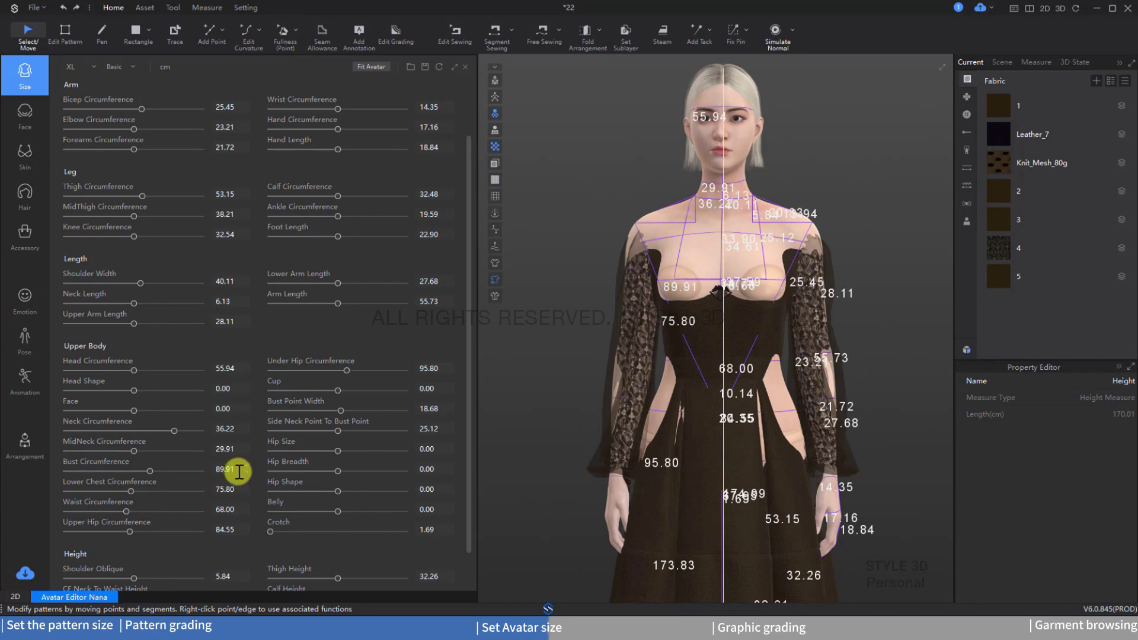
{"action": "double_click", "coordinate": [213, 471]}
{"action": "type", "text": "94"}
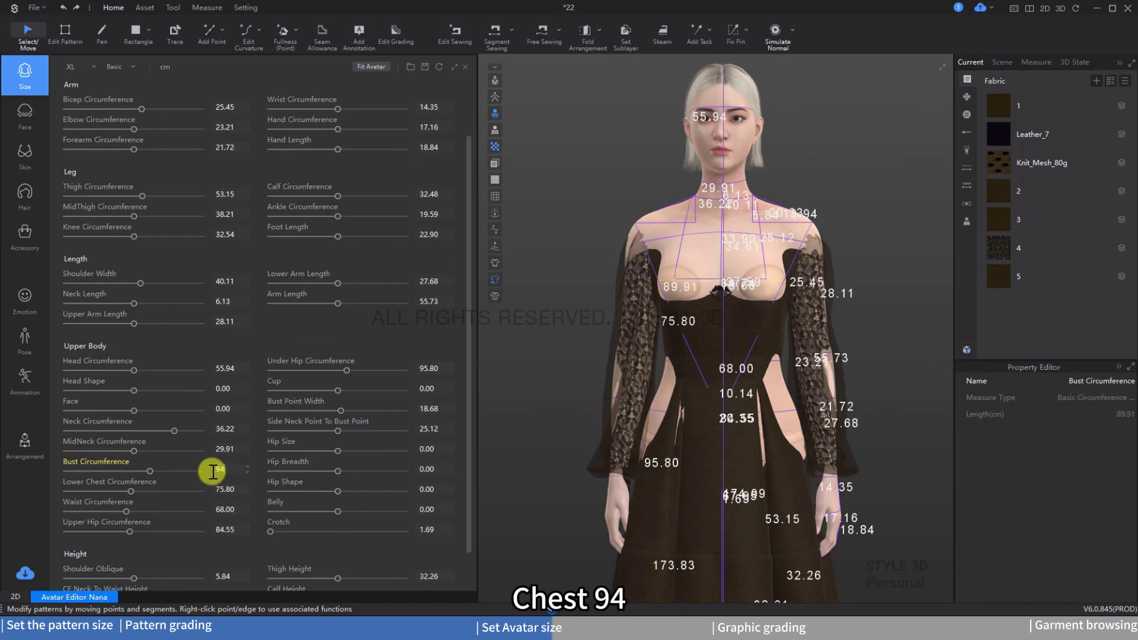
{"action": "double_click", "coordinate": [225, 509]}
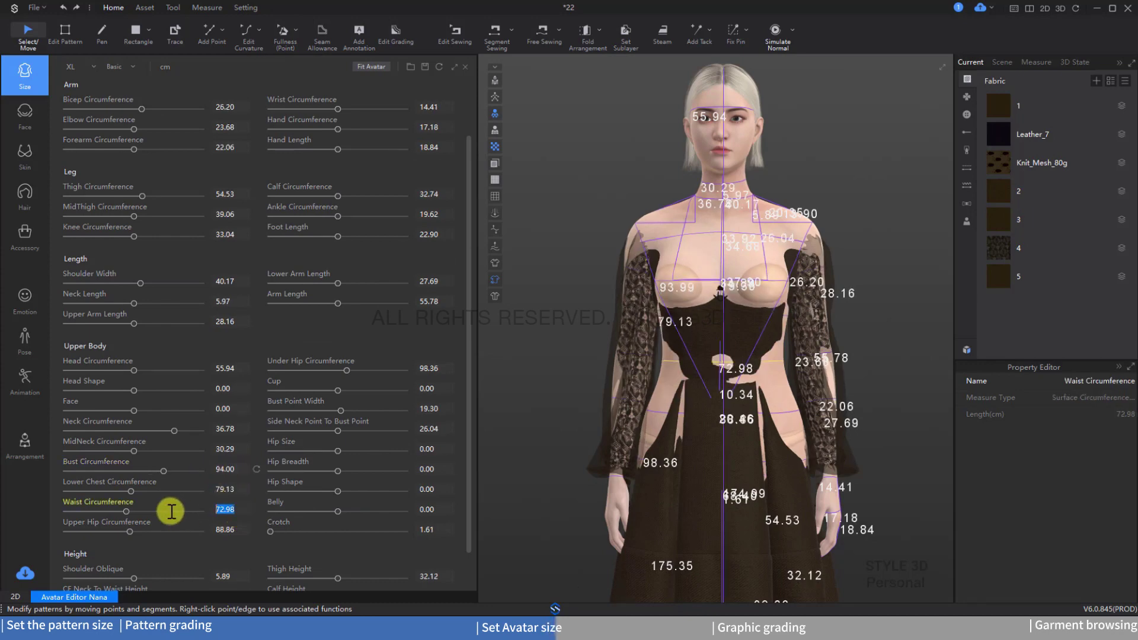
{"action": "key", "text": "Return"}
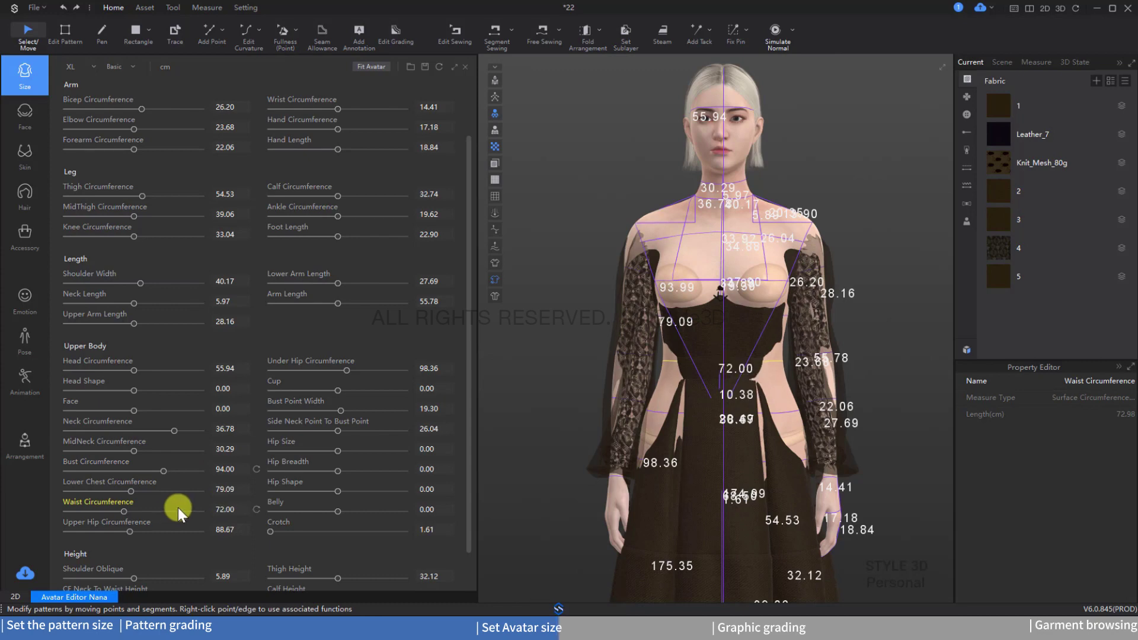
Add the current avatar measurements as a new avatar size named 2XL and close the avatar editor.
{"action": "left_click", "coordinate": [91, 70]}
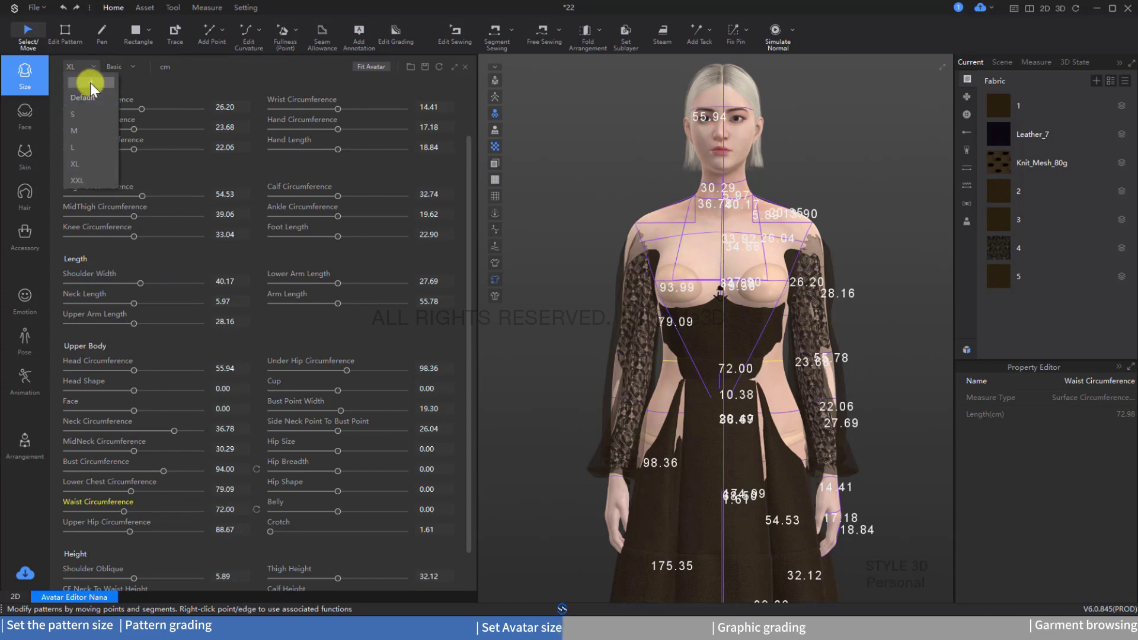
{"action": "left_click", "coordinate": [93, 96]}
{"action": "type", "text": "2"}
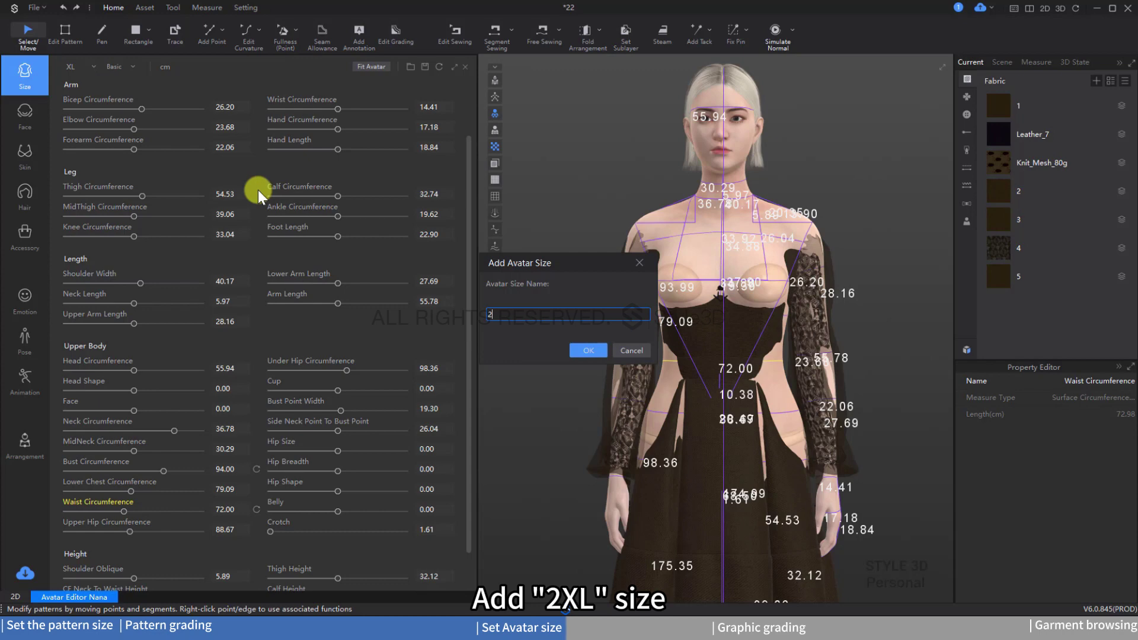
{"action": "type", "text": "XL"}
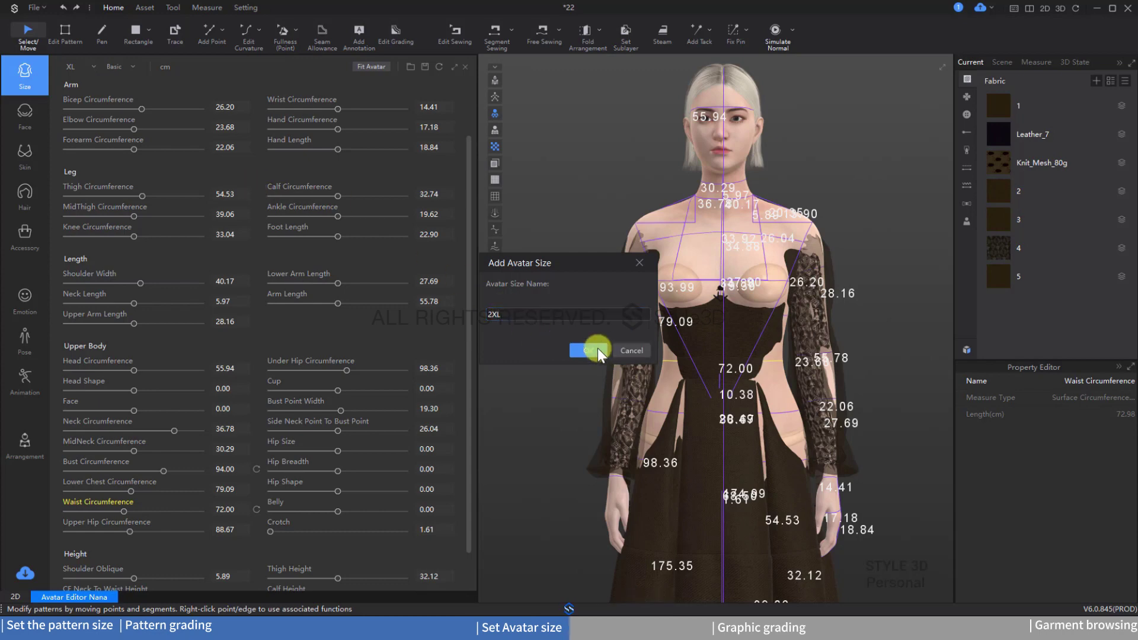
{"action": "left_click", "coordinate": [590, 350]}
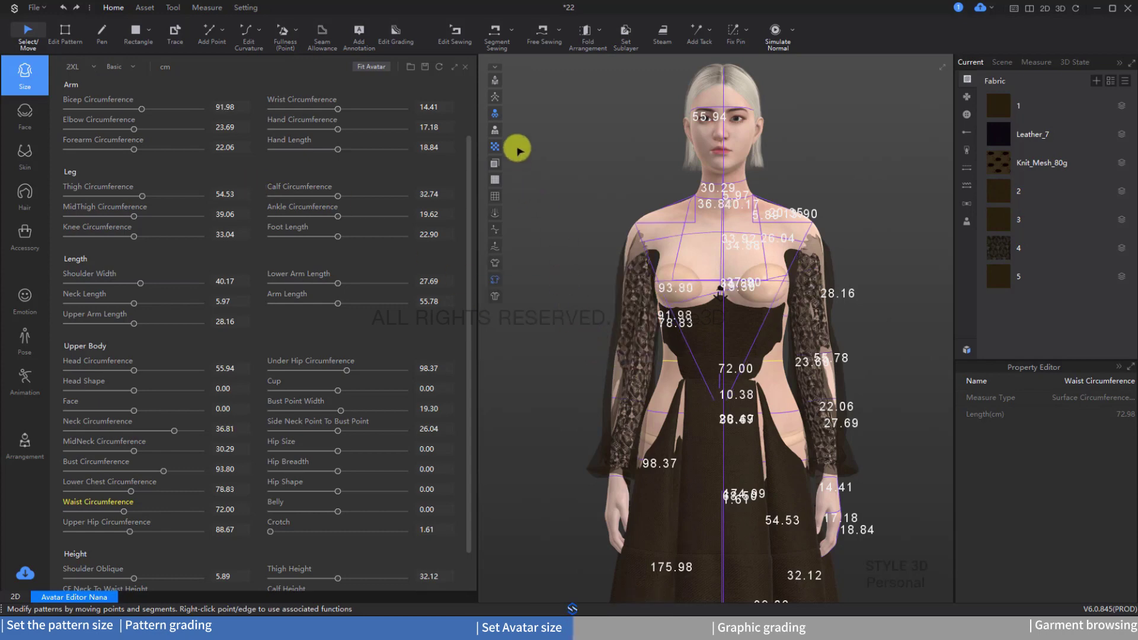
{"action": "left_click", "coordinate": [465, 66]}
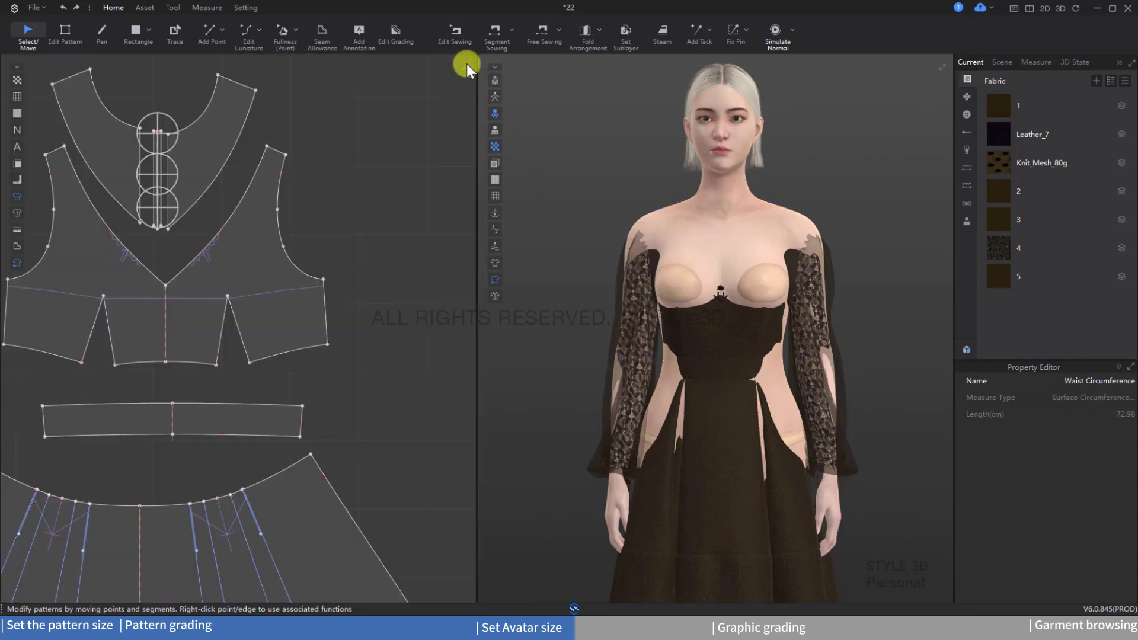
Open the avatar grading list and match garment size L to avatar size L.
{"action": "left_click", "coordinate": [1039, 63]}
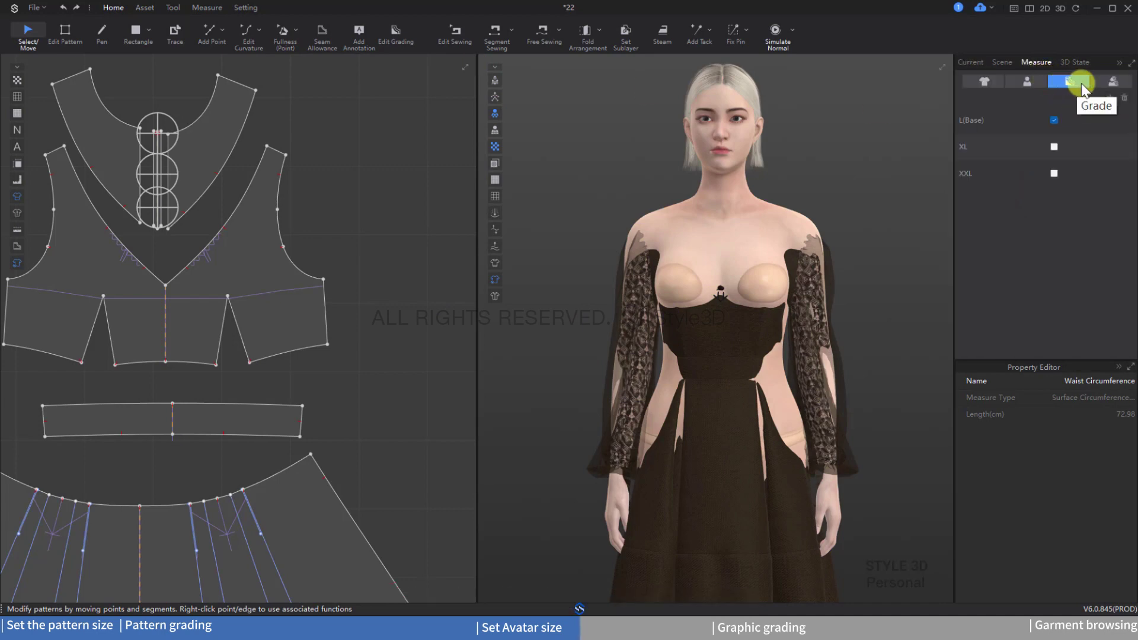
{"action": "left_click", "coordinate": [1114, 82]}
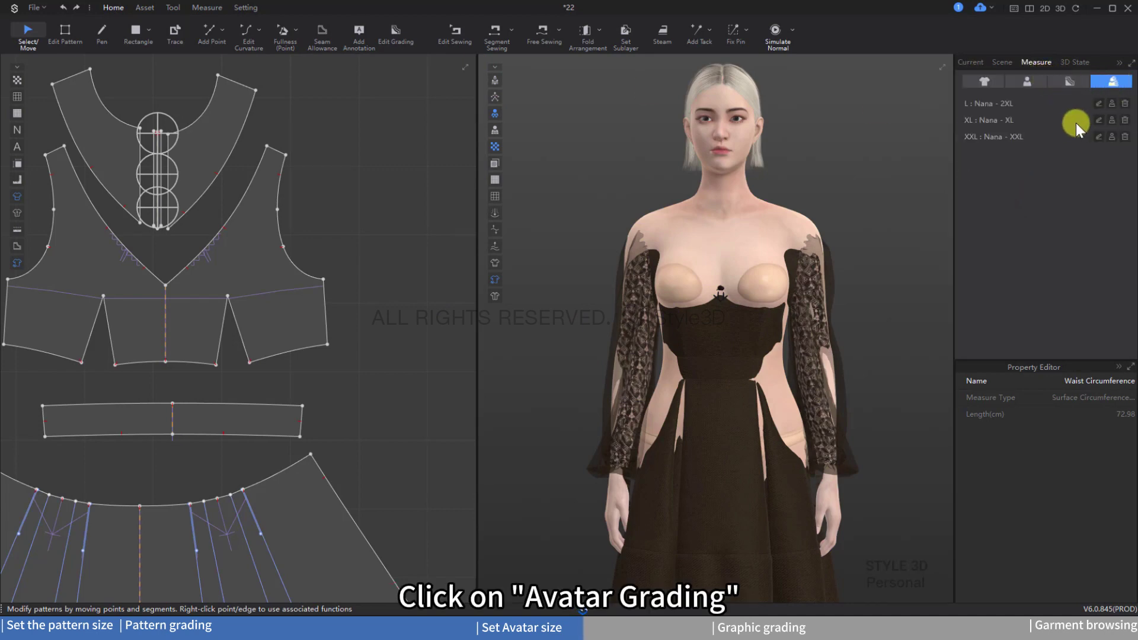
{"action": "left_click", "coordinate": [1098, 103]}
{"action": "left_click", "coordinate": [632, 294]}
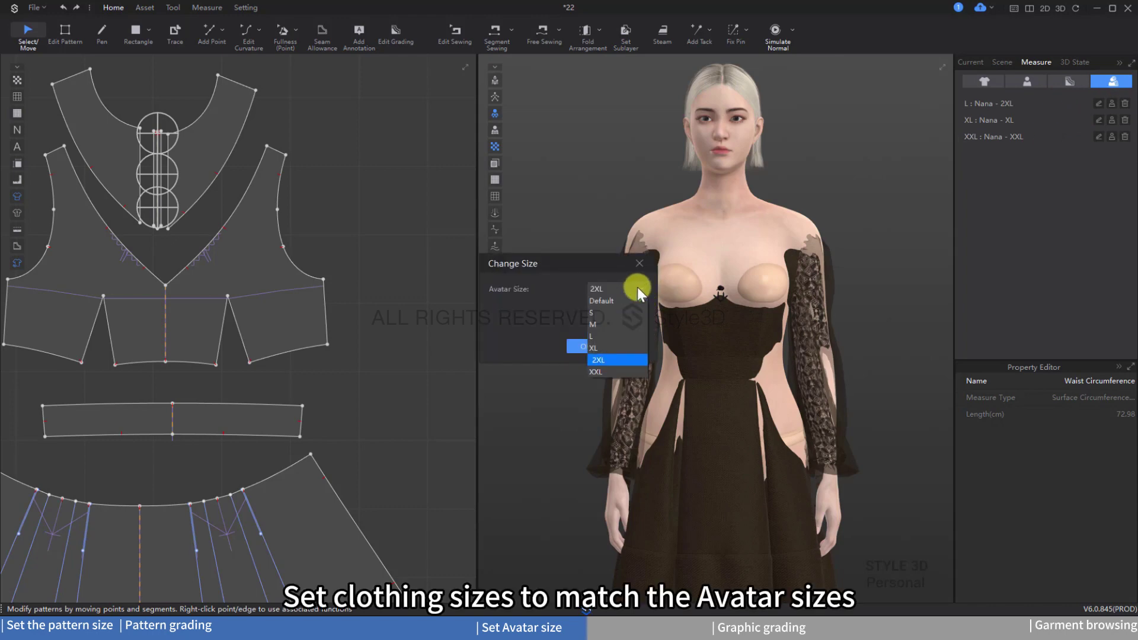
{"action": "left_click", "coordinate": [599, 335]}
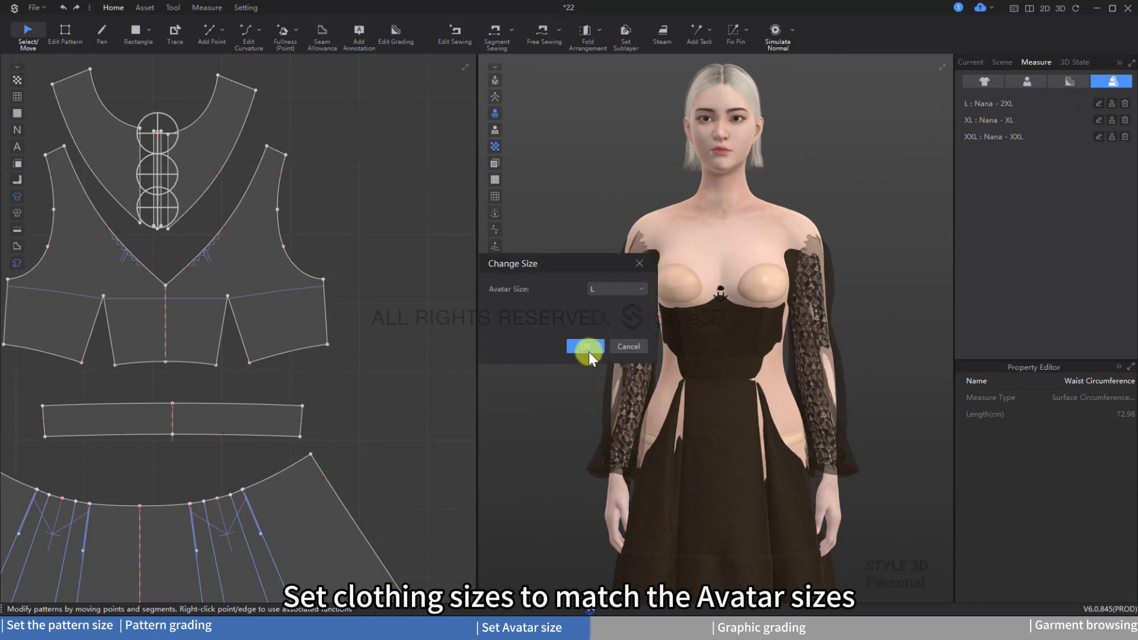
{"action": "left_click", "coordinate": [589, 350]}
Match garment size XL to avatar size XL and garment size XXL to avatar size XXL.
{"action": "left_click", "coordinate": [1098, 120]}
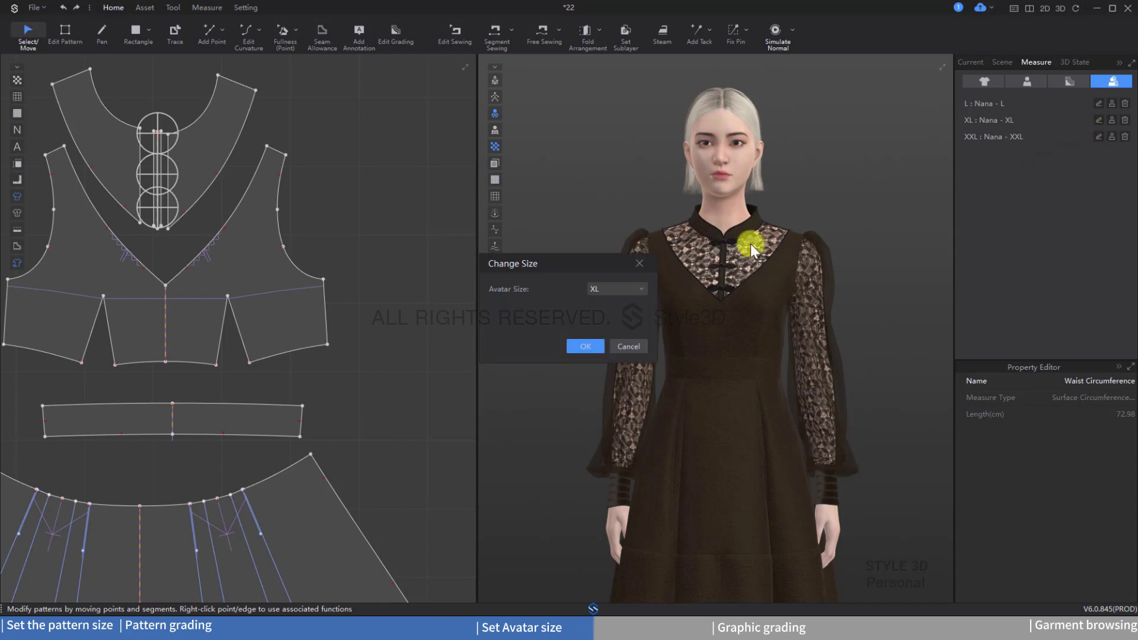
{"action": "left_click", "coordinate": [638, 292]}
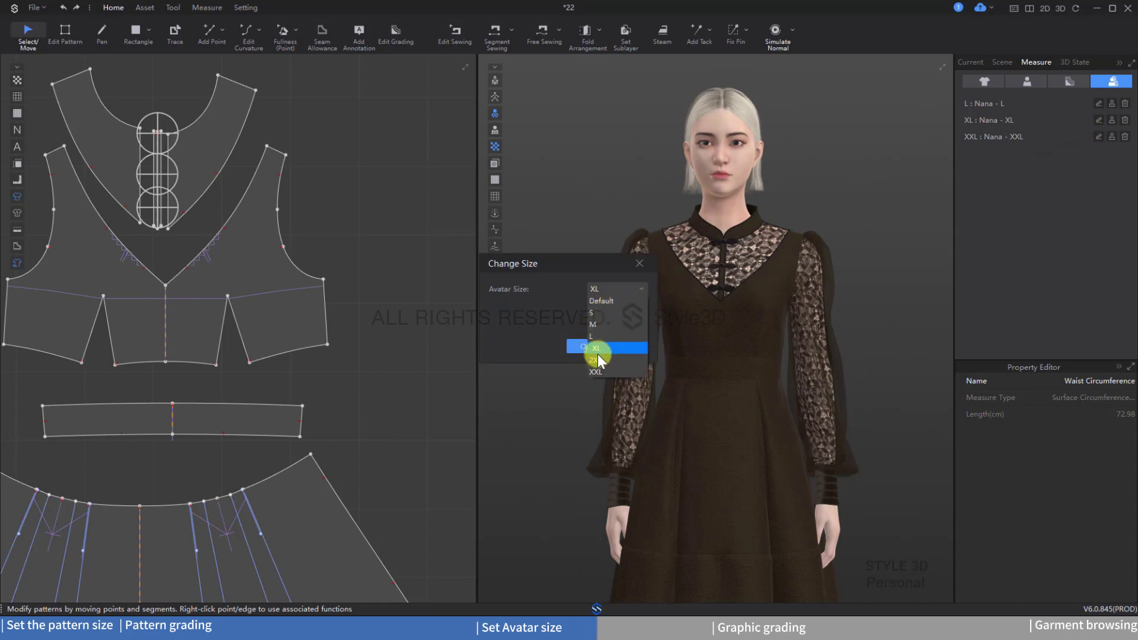
{"action": "left_click", "coordinate": [598, 349]}
{"action": "left_click", "coordinate": [591, 350]}
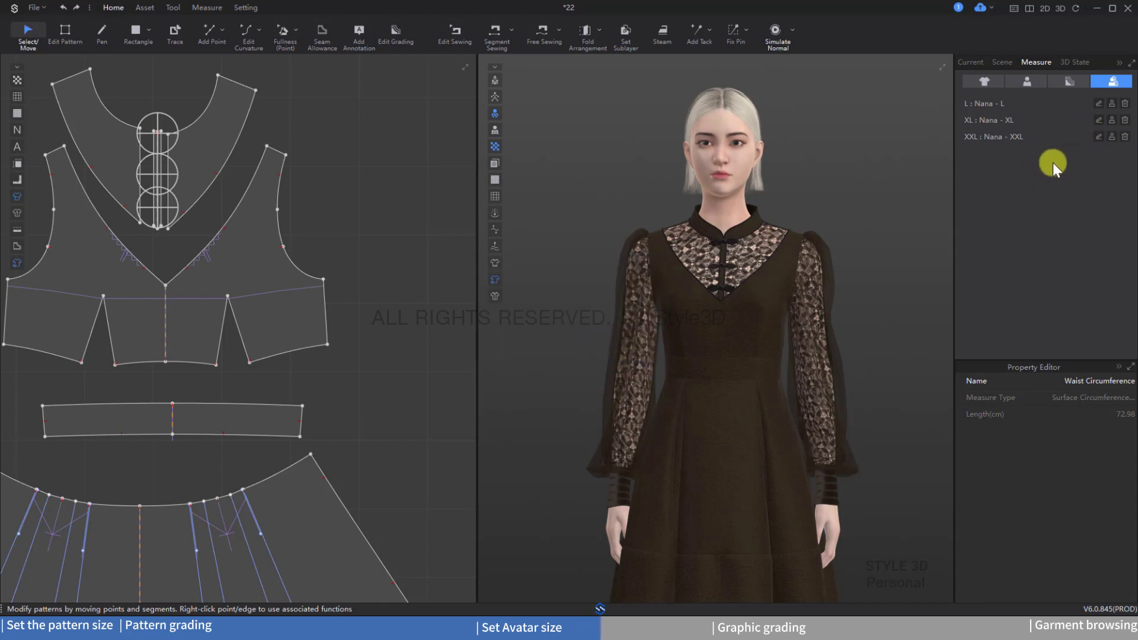
{"action": "left_click", "coordinate": [1098, 136]}
{"action": "left_click", "coordinate": [584, 346]}
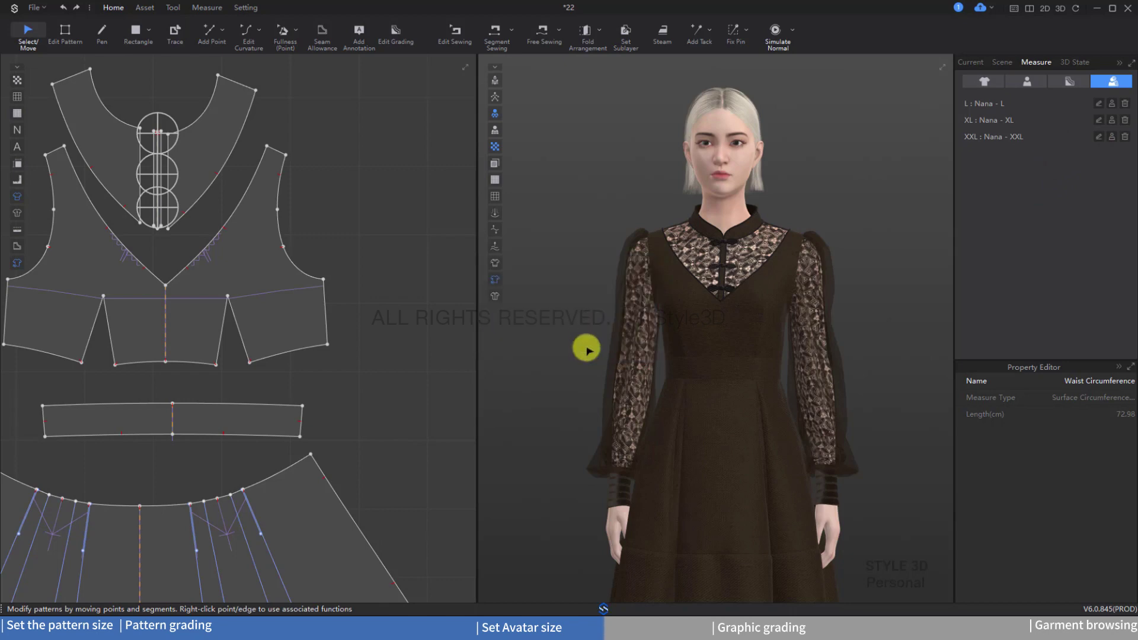
Simulate the dress in base size L and again with the garment grade switched to XL.
{"action": "left_click", "coordinate": [1065, 83]}
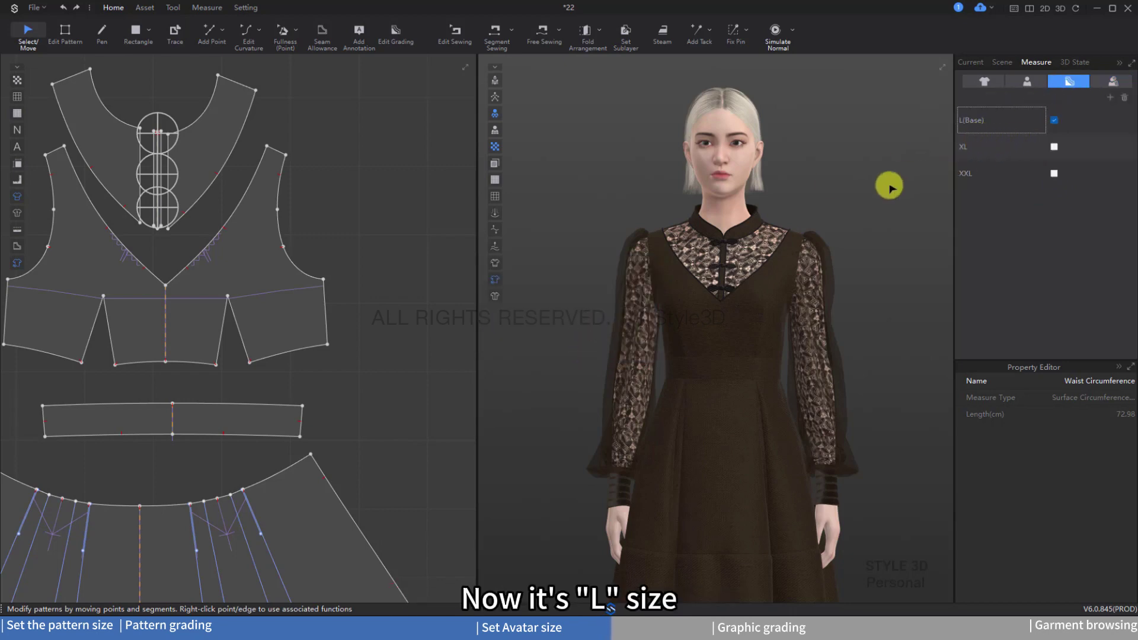
{"action": "key", "text": "space"}
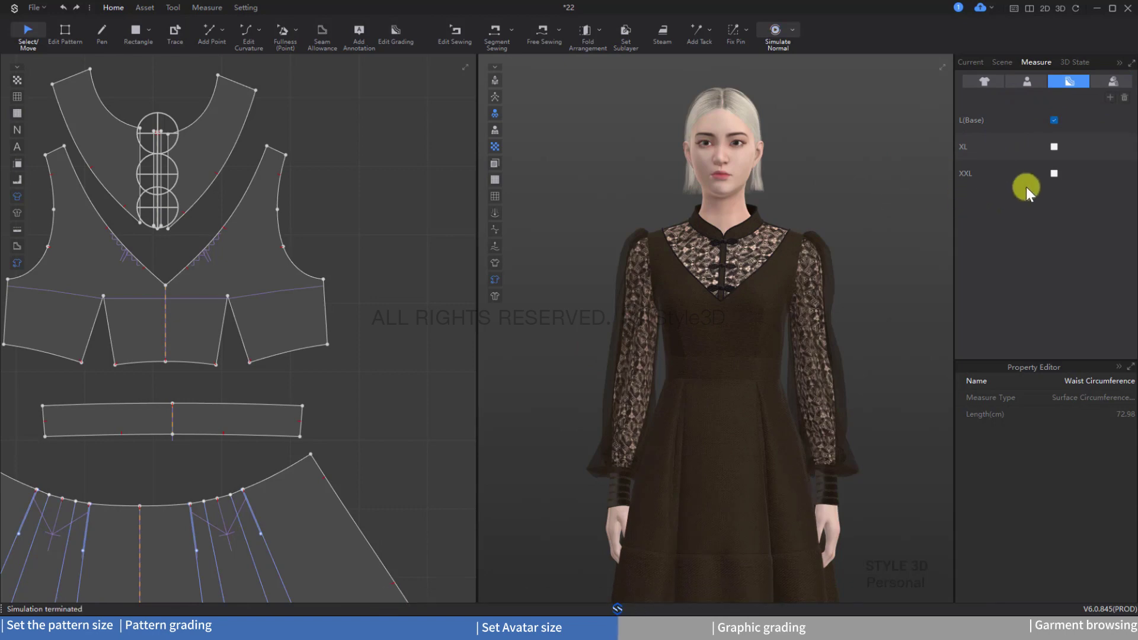
{"action": "left_click", "coordinate": [1053, 146]}
{"action": "key", "text": "space"}
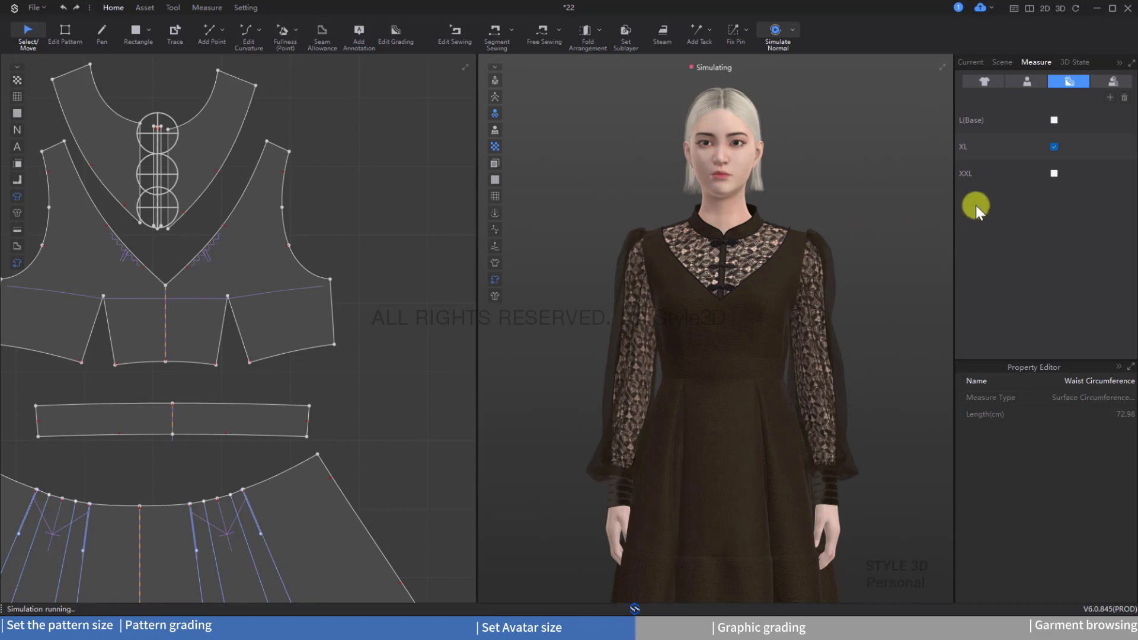
Switch the garment grade to XXL and simulate the dress on the avatar.
{"action": "left_click", "coordinate": [1053, 173]}
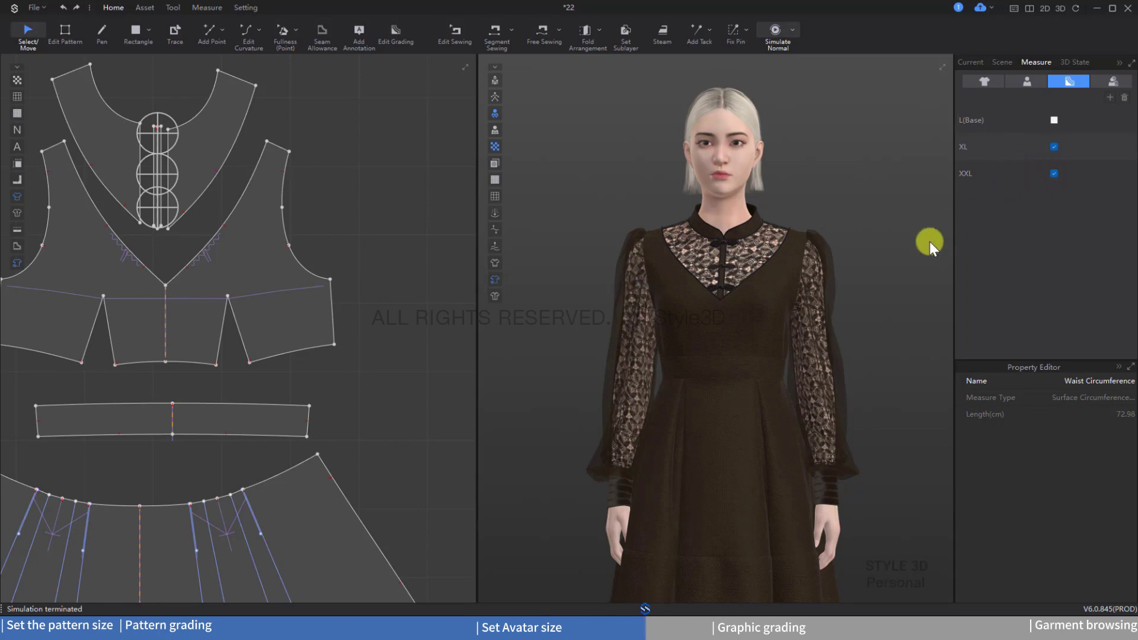
{"action": "key", "text": "space"}
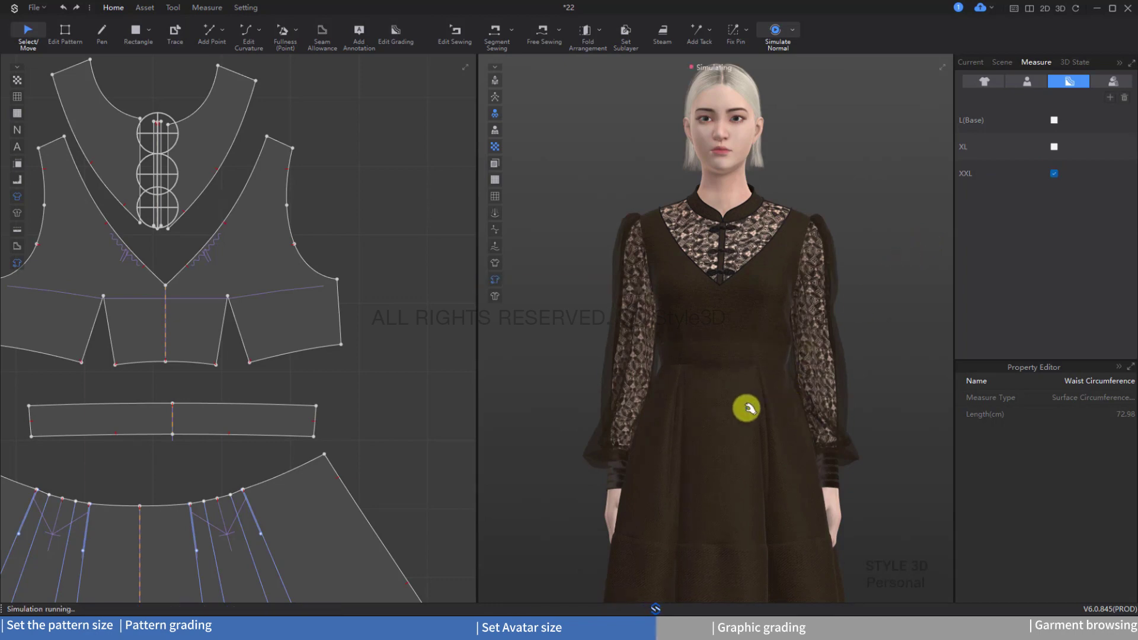
{"action": "left_click", "coordinate": [737, 428]}
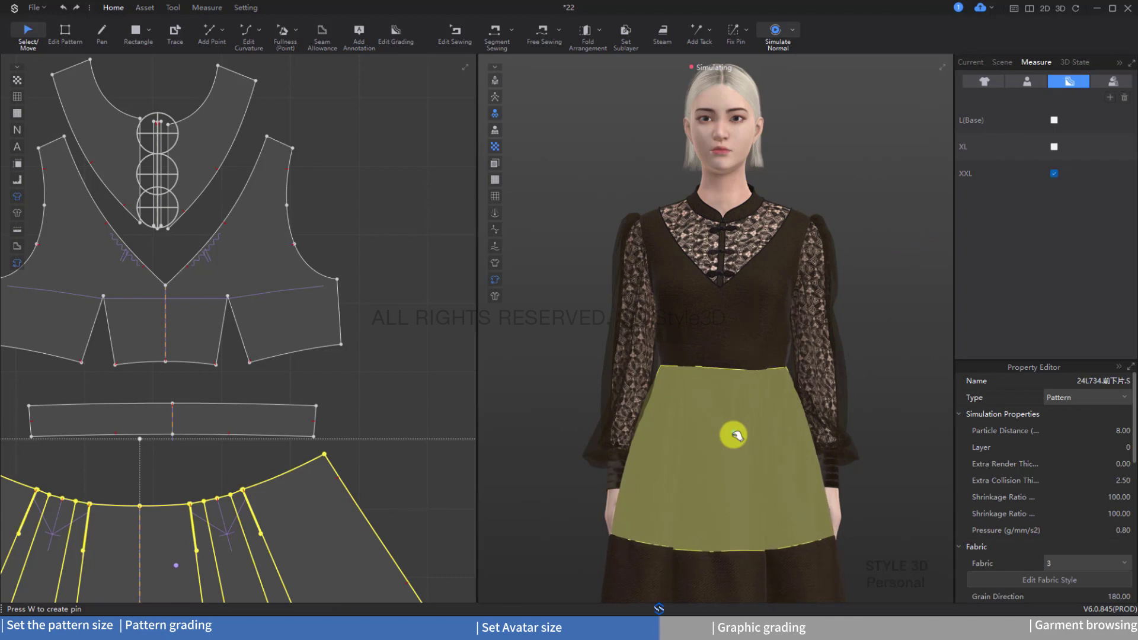
{"action": "left_click", "coordinate": [874, 450]}
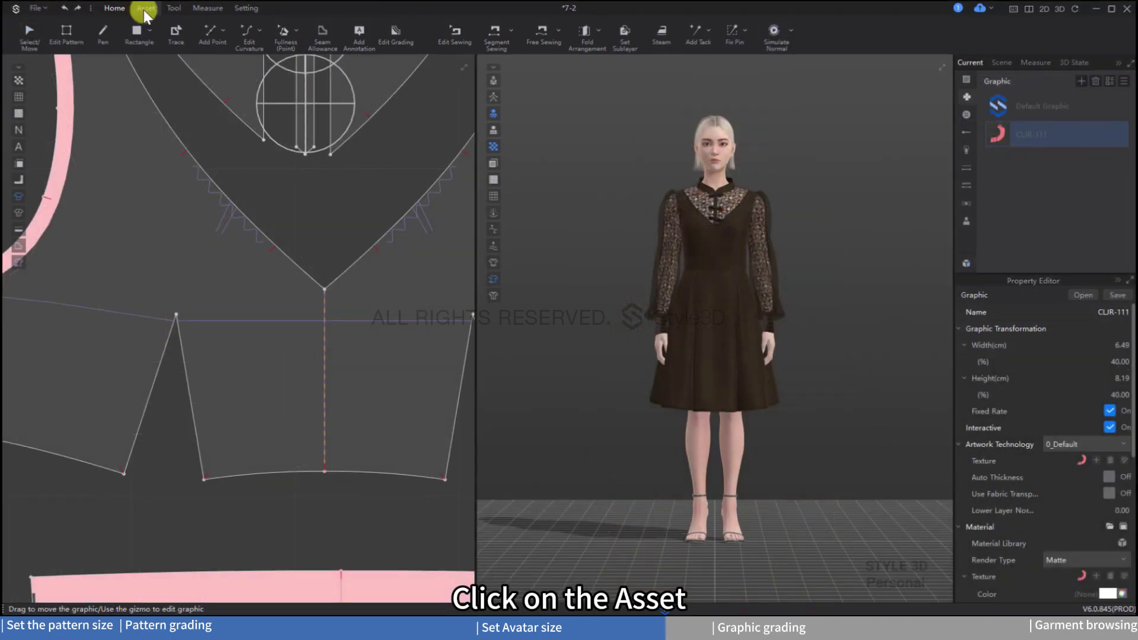
Place the CLJR-111 graphic on the centre front bodice panel, about 4.8 cm from its left seam and 0.3 cm above its lower edge.
{"action": "left_click", "coordinate": [145, 8]}
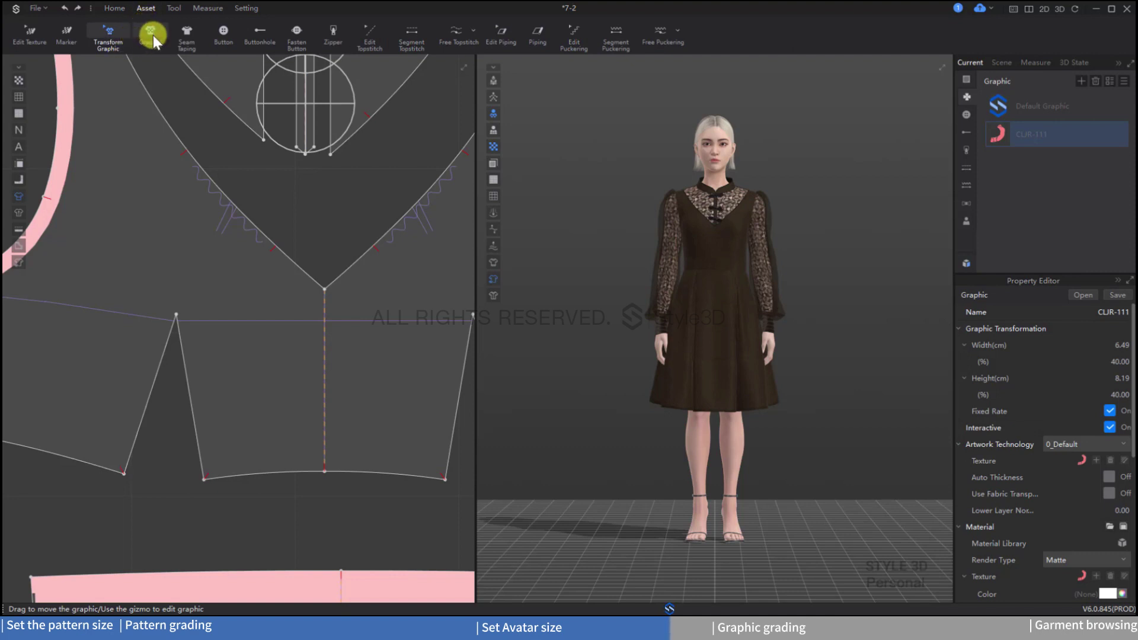
{"action": "left_click", "coordinate": [152, 35]}
{"action": "left_click", "coordinate": [997, 135]}
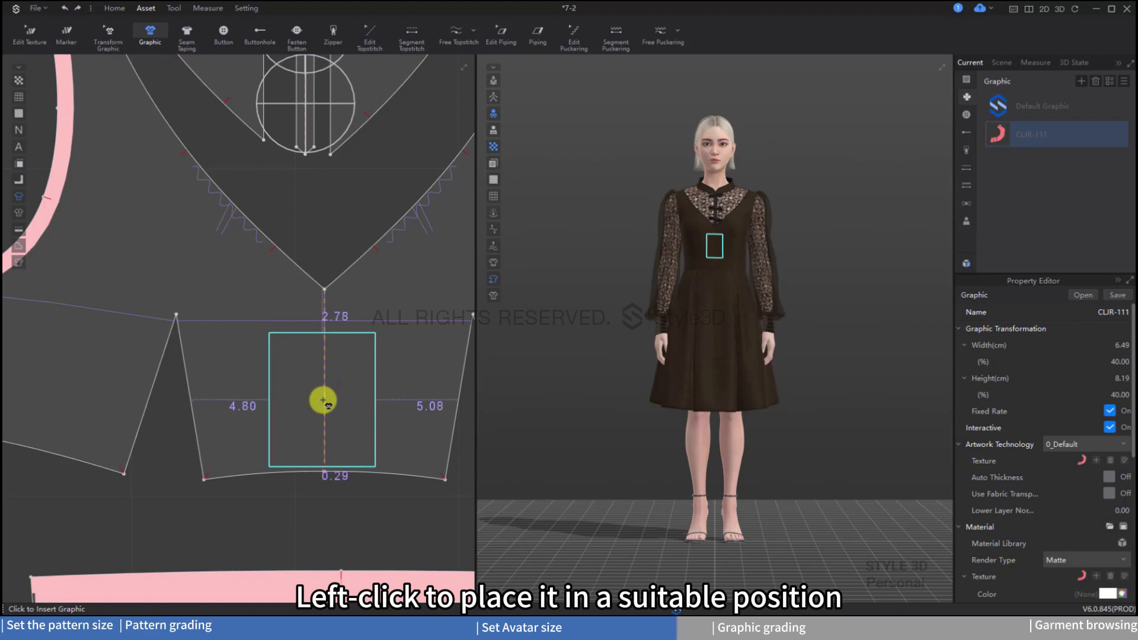
{"action": "left_click", "coordinate": [322, 401]}
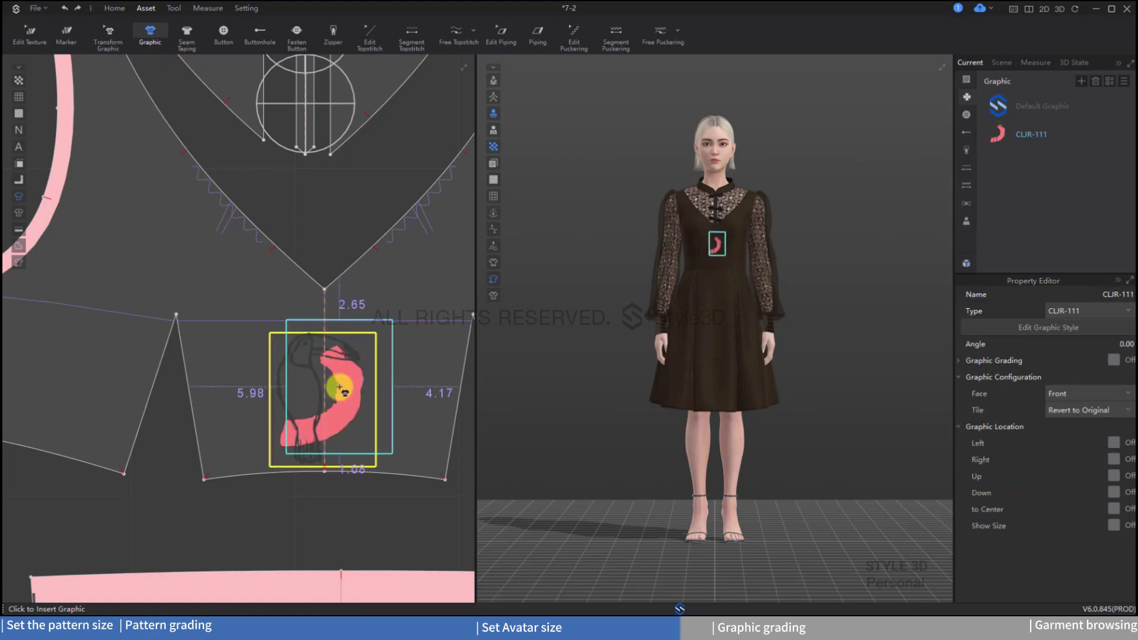
Enable graphic grading for the placed graphic and set its scale to 120% for XL and 130% for XXL.
{"action": "left_click", "coordinate": [110, 34]}
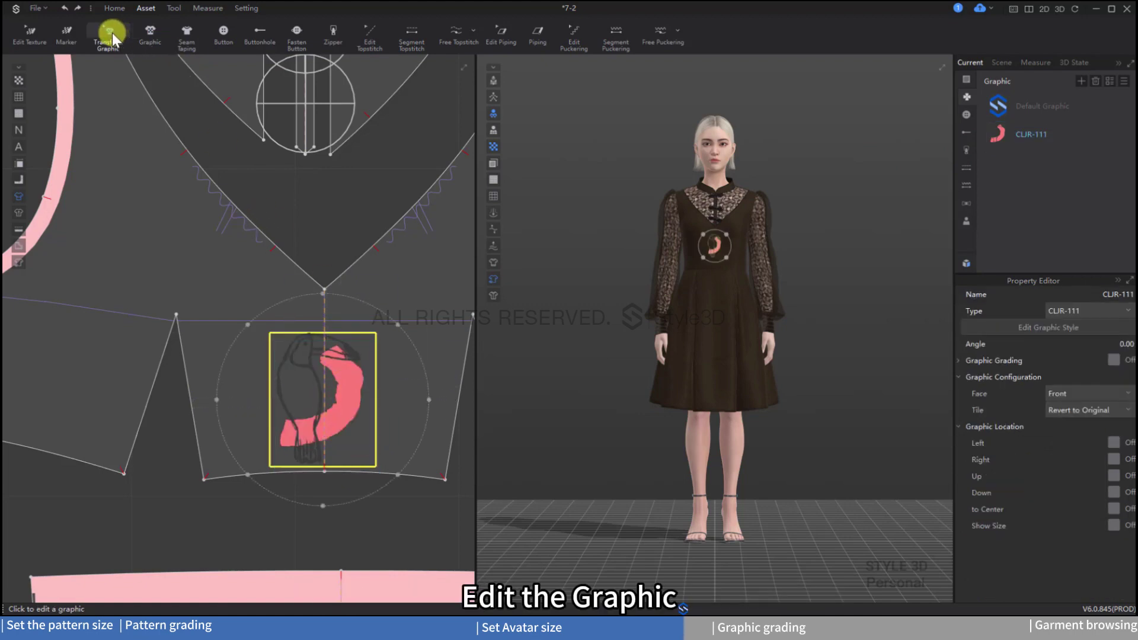
{"action": "left_click", "coordinate": [1115, 360]}
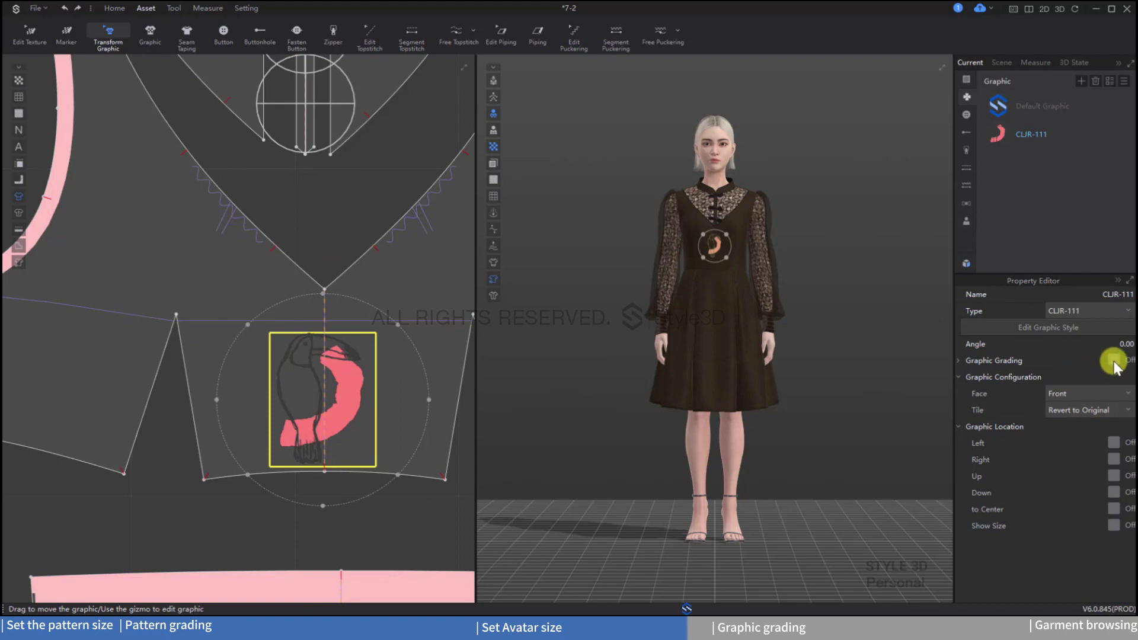
{"action": "left_click", "coordinate": [589, 357]}
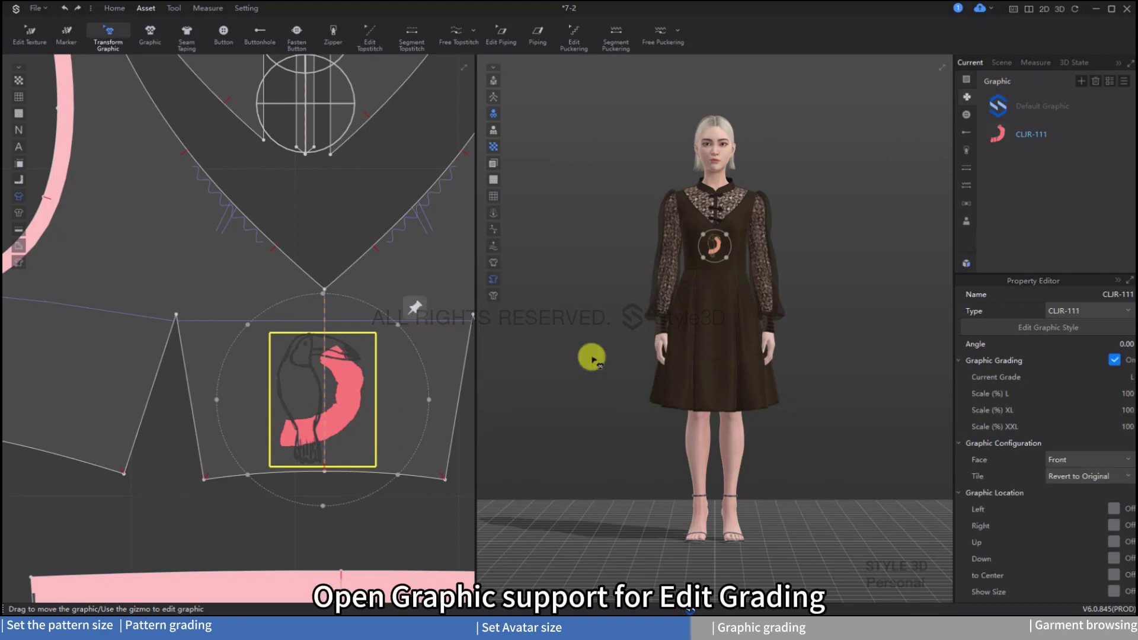
{"action": "left_click", "coordinate": [1122, 410]}
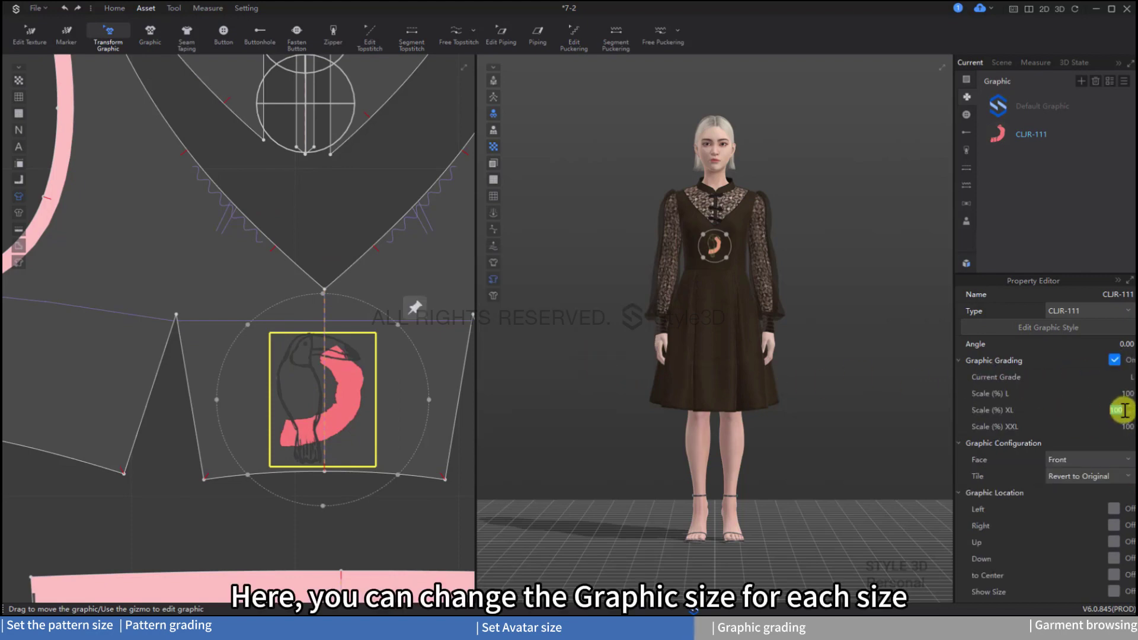
{"action": "type", "text": "1"}
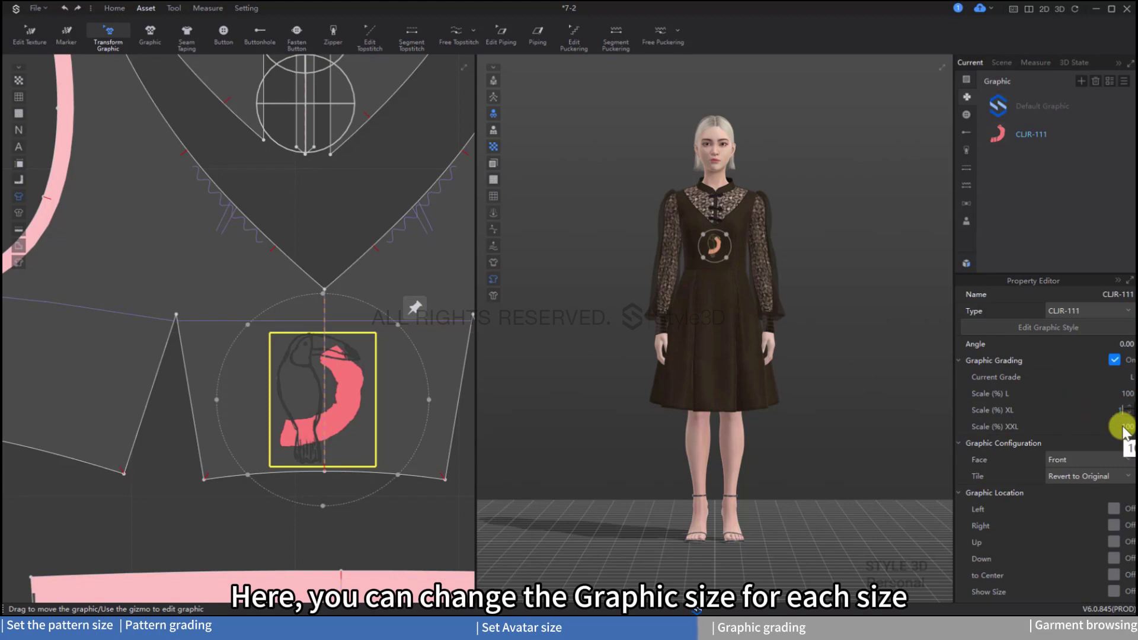
{"action": "type", "text": "20"}
{"action": "key", "text": "Return"}
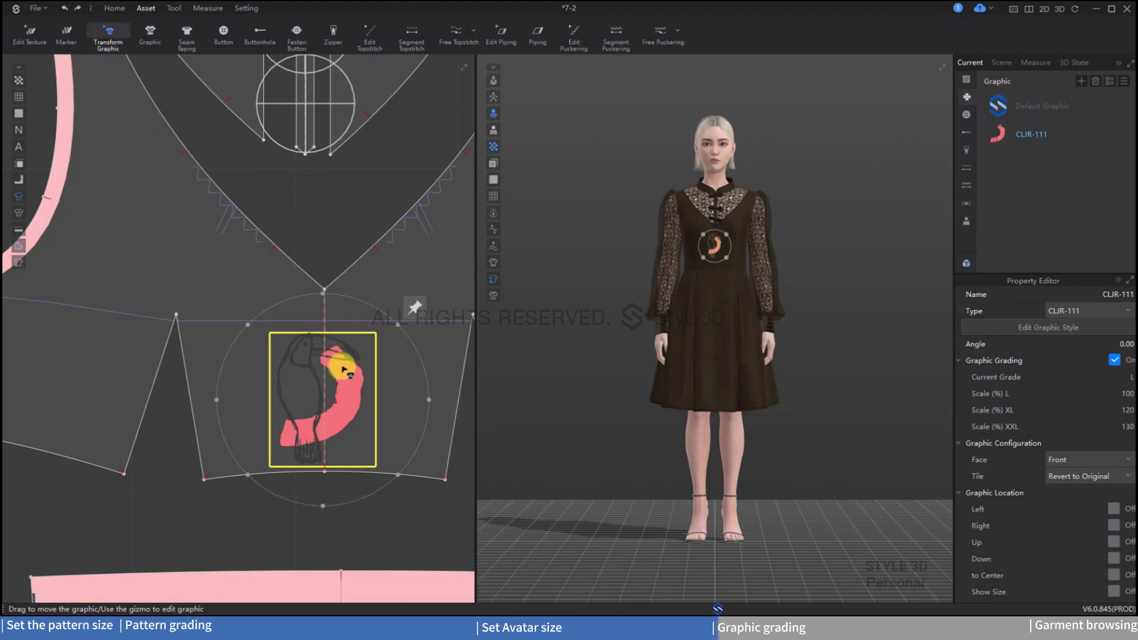
Make the graphic follow the grading of the vertex at the bottom of the bodice's V-neckline.
{"action": "left_click", "coordinate": [416, 313]}
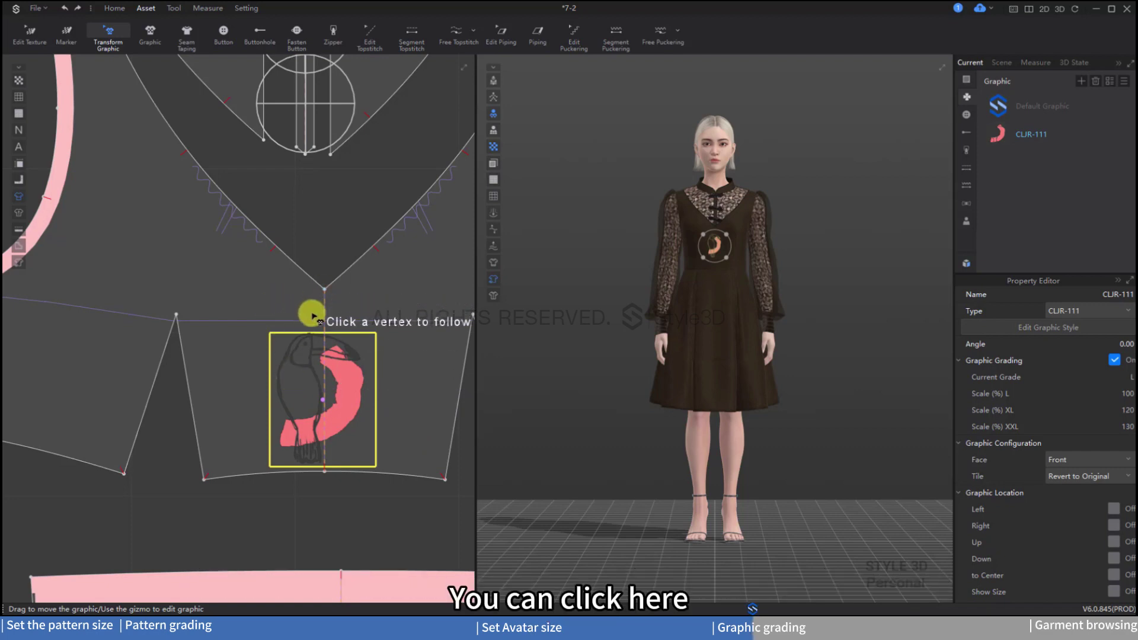
{"action": "scroll", "coordinate": [296, 299], "scroll_direction": "down", "scroll_amount": 3}
{"action": "scroll", "coordinate": [172, 231], "scroll_direction": "up", "scroll_amount": 2}
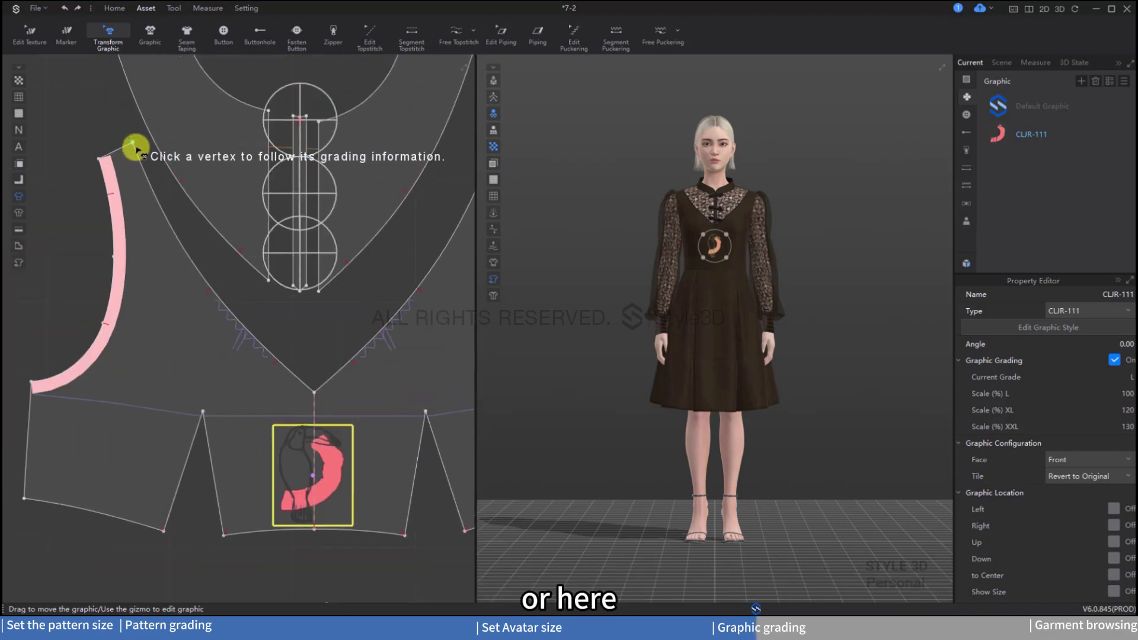
{"action": "left_click", "coordinate": [314, 395]}
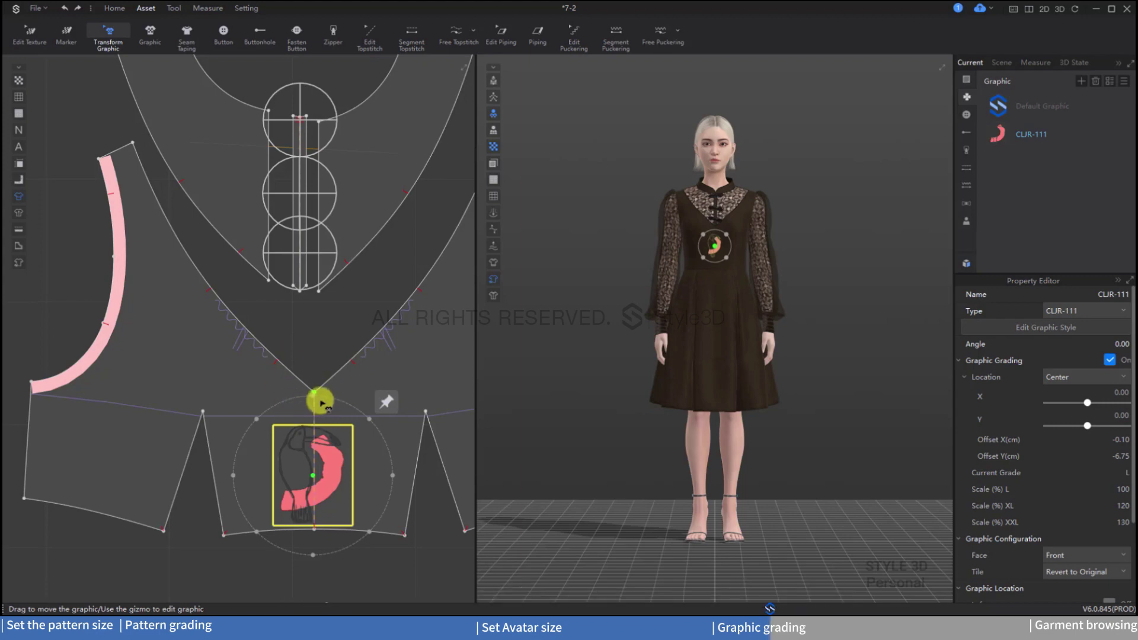
Try the graphic's grading location presets in turn: Center, Up-Left, Up-Right, Down-Left and Down-Right.
{"action": "left_click", "coordinate": [1113, 377]}
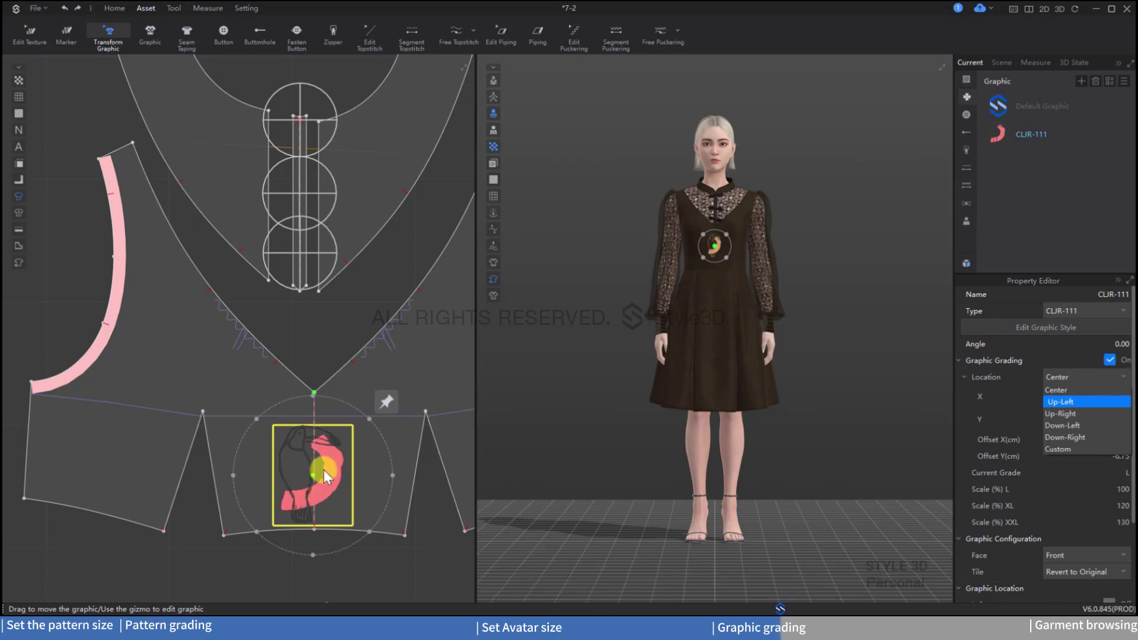
{"action": "left_click", "coordinate": [1073, 389]}
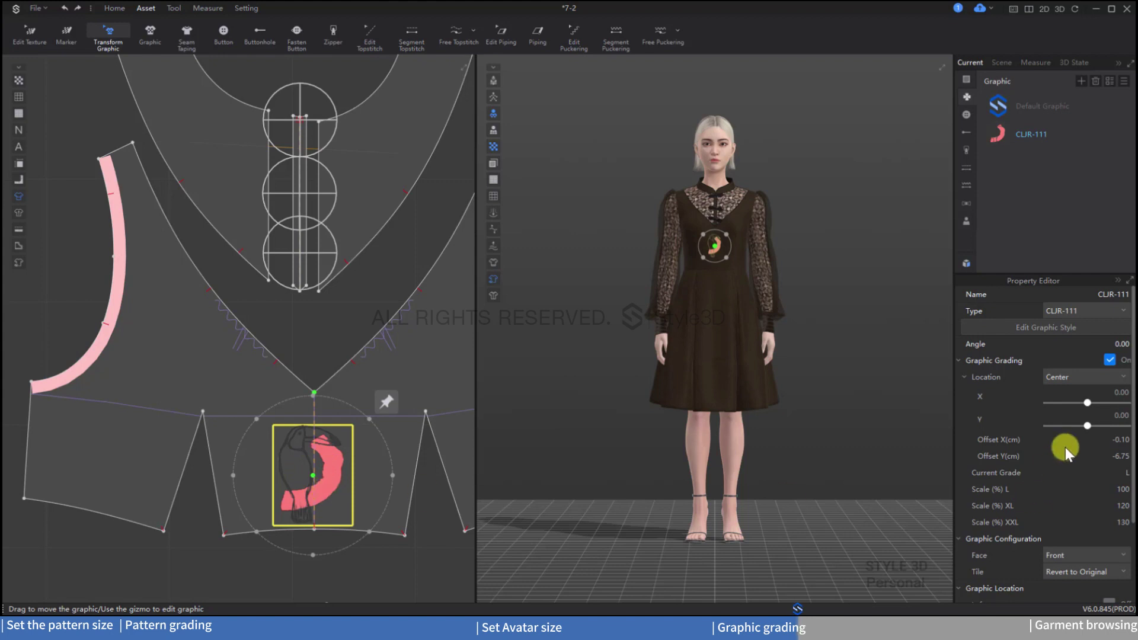
{"action": "left_click", "coordinate": [1111, 377]}
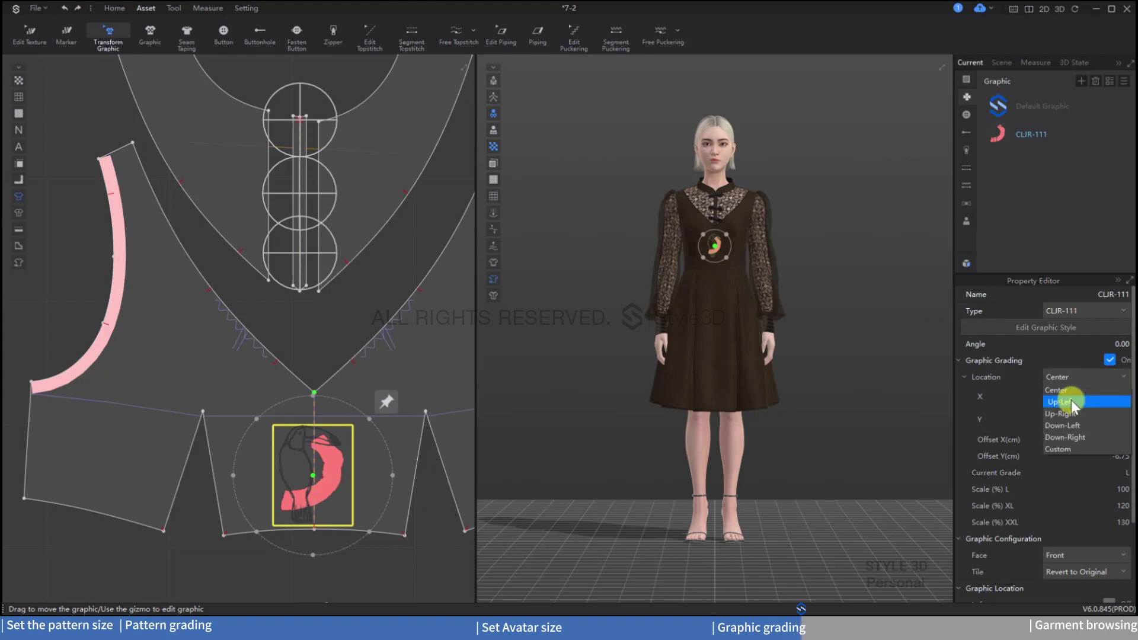
{"action": "left_click", "coordinate": [1070, 401]}
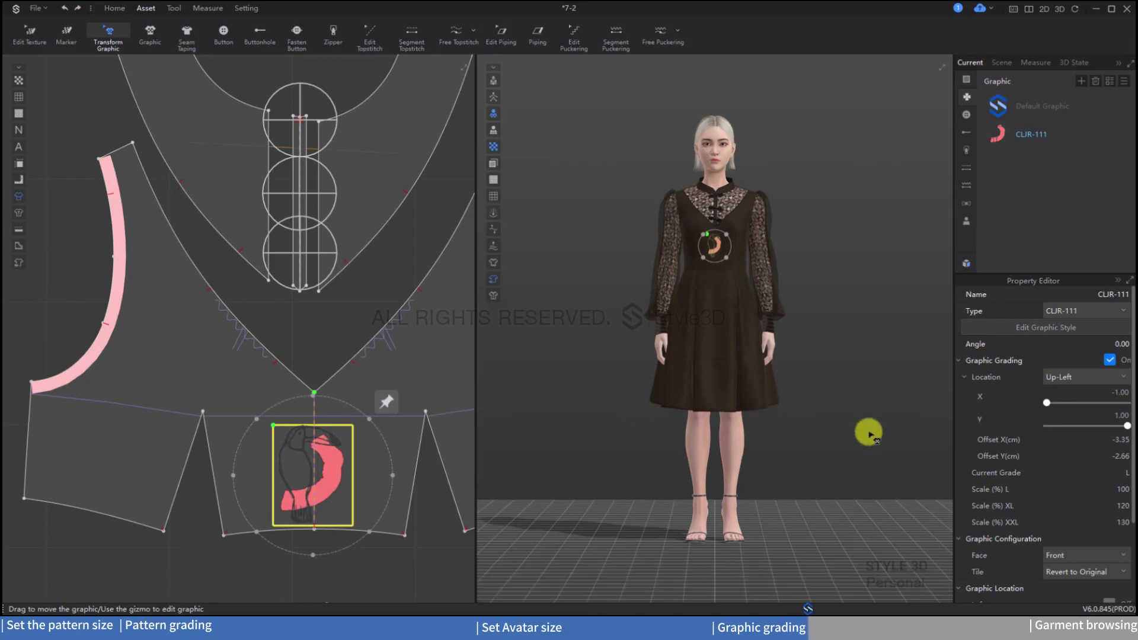
{"action": "left_click", "coordinate": [1114, 377]}
{"action": "left_click", "coordinate": [1077, 414]}
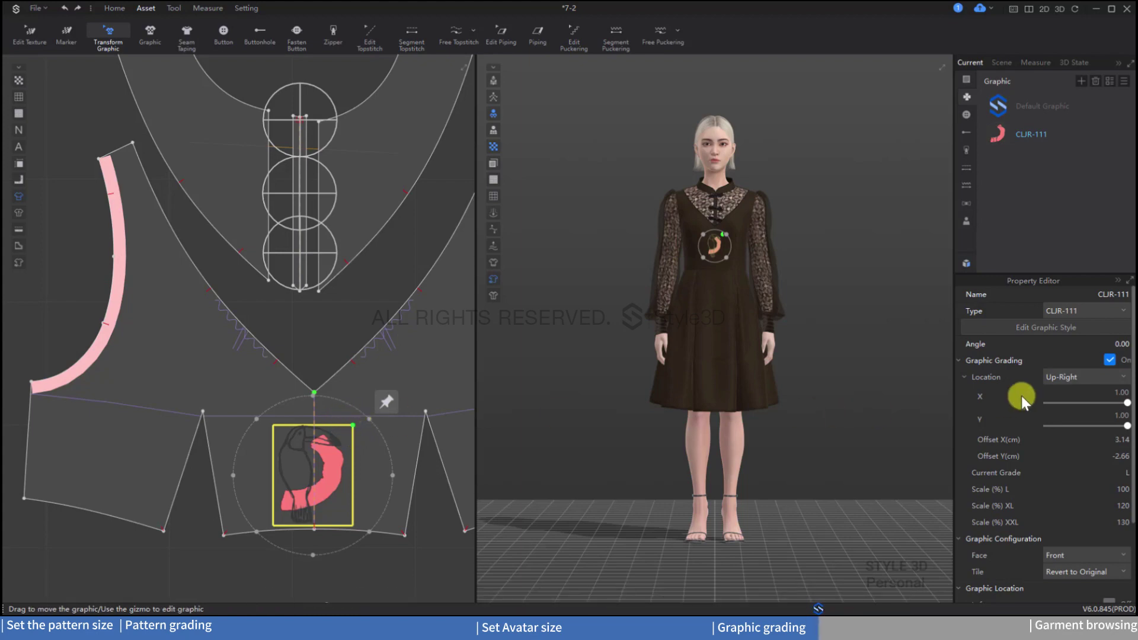
{"action": "left_click", "coordinate": [1121, 377]}
{"action": "left_click", "coordinate": [1077, 427]}
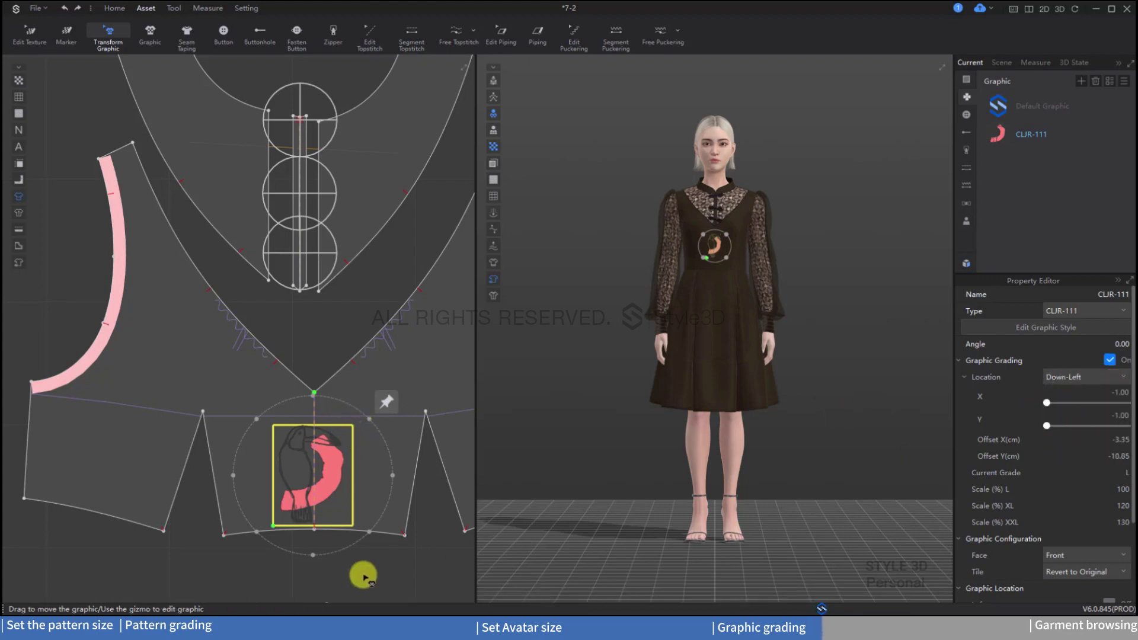
{"action": "left_click", "coordinate": [1119, 379]}
{"action": "left_click", "coordinate": [1076, 436]}
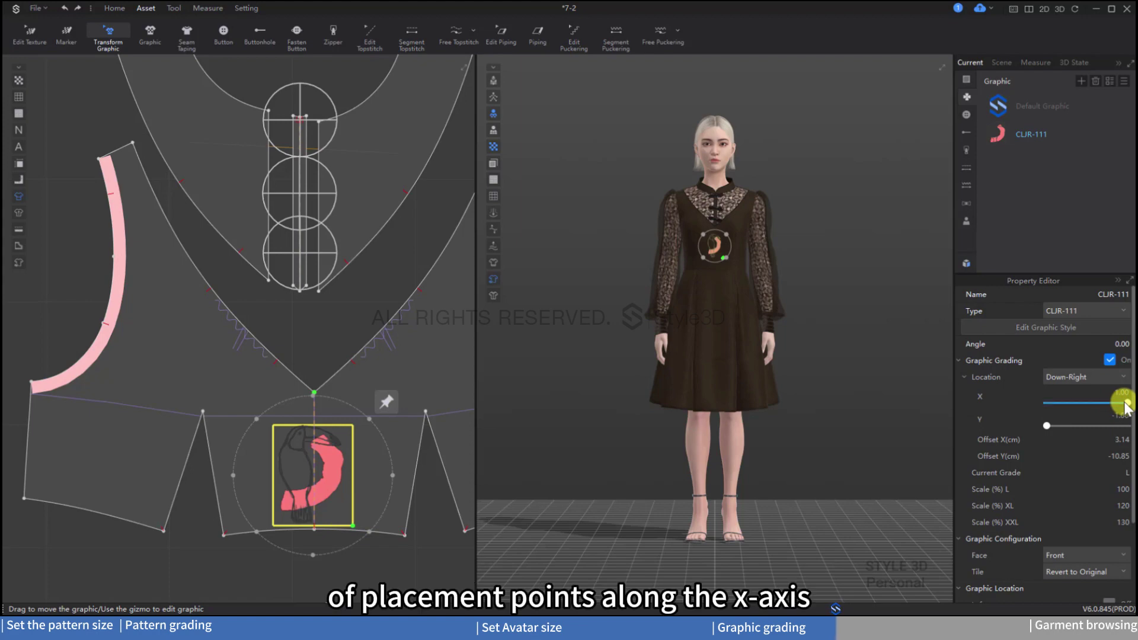
Move the graphic's grading location to a custom point at about X 0.05 and Y 0.99, near its upper-edge midpoint.
{"action": "left_click_drag", "start_coordinate": [1124, 404], "coordinate": [1117, 448]}
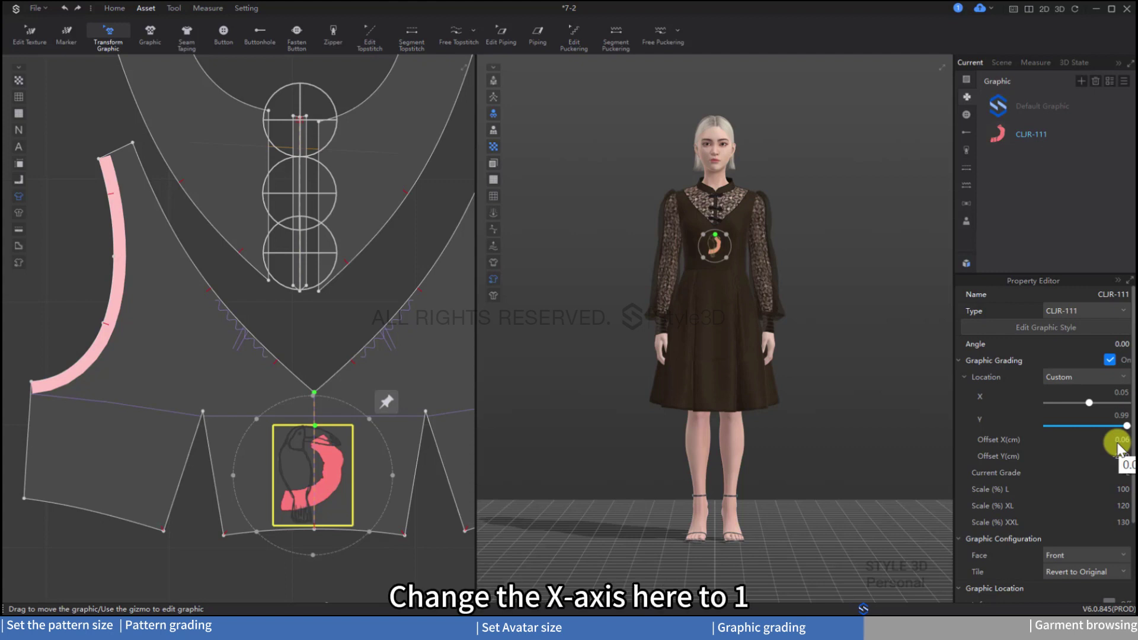
Offset the graphic's grading location by 1 cm in X and -1 cm in Y.
{"action": "left_click", "coordinate": [1118, 442]}
{"action": "type", "text": "1"}
{"action": "key", "text": "Return"}
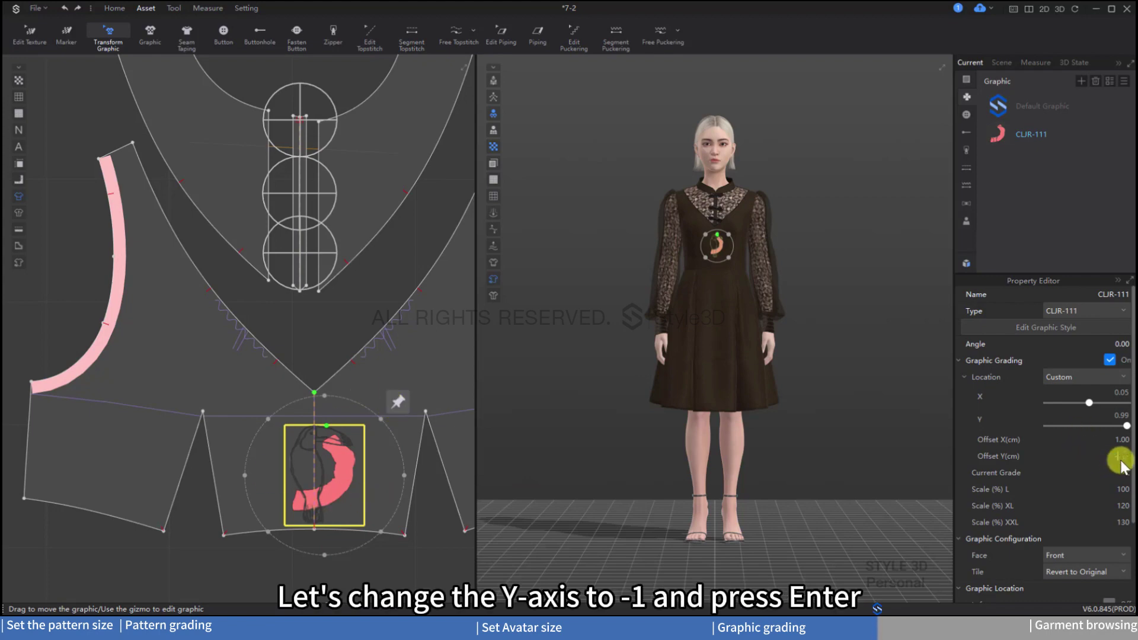
{"action": "type", "text": "-1"}
{"action": "key", "text": "Return"}
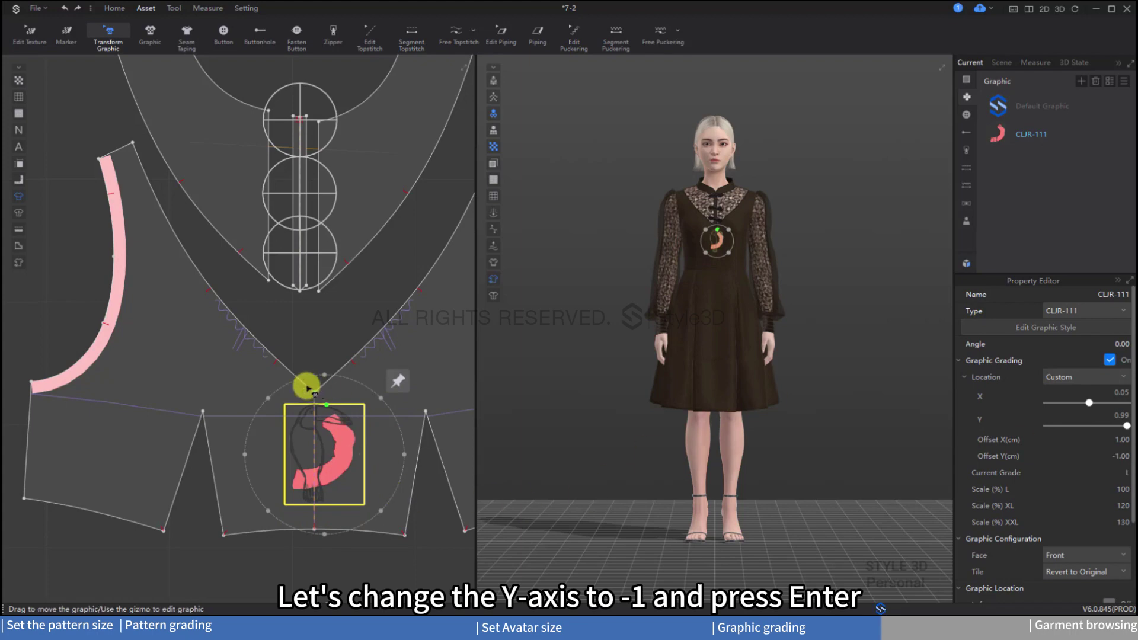
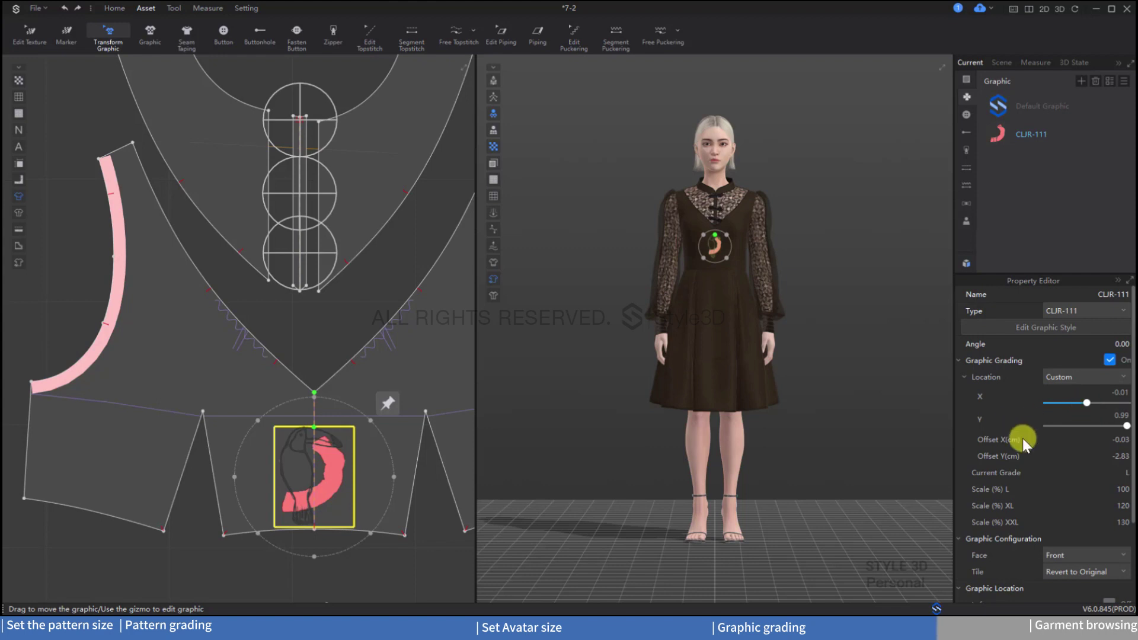
Use the Pen tool in size L to measure from the bodice's V-neckline vertex down to the graphic's placement point.
{"action": "left_click", "coordinate": [110, 15]}
{"action": "left_click", "coordinate": [104, 33]}
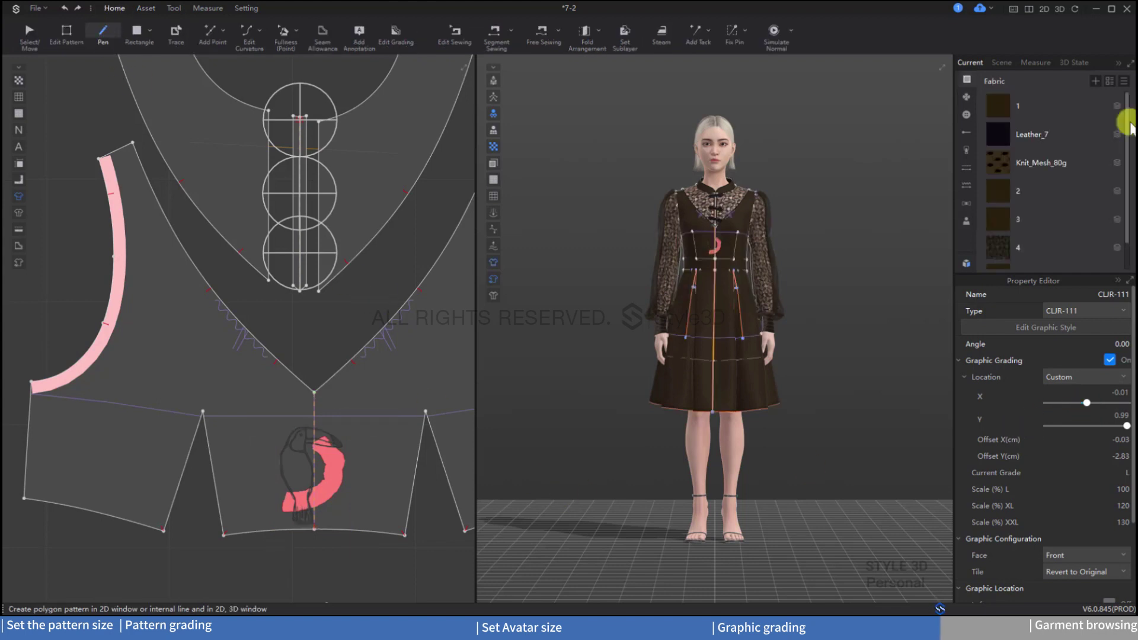
{"action": "left_click", "coordinate": [1036, 62]}
{"action": "left_click", "coordinate": [1068, 81]}
{"action": "left_click", "coordinate": [1053, 119]}
{"action": "scroll", "coordinate": [318, 452], "scroll_direction": "up", "scroll_amount": 5}
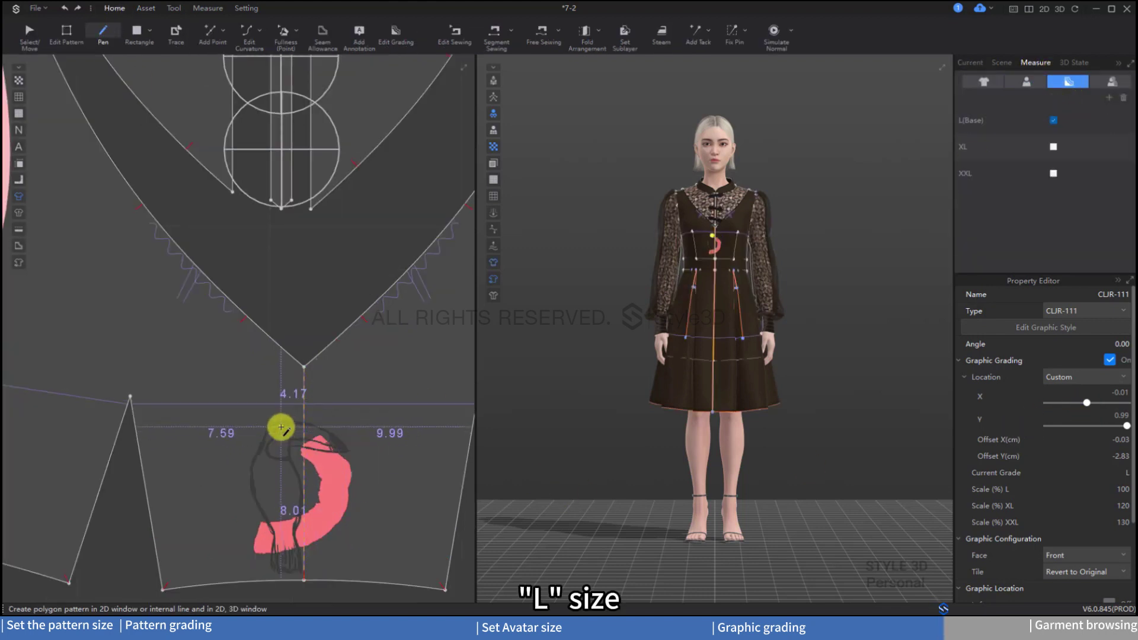
{"action": "left_click", "coordinate": [336, 279]}
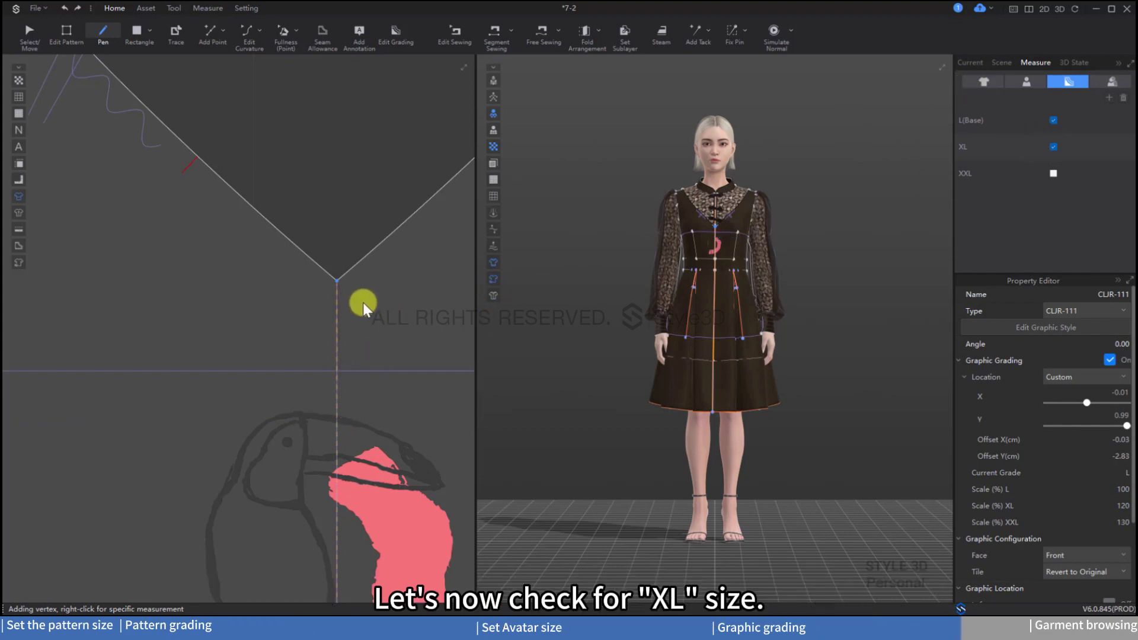
Measure the same neckline-to-graphic distance in sizes XL and XXL.
{"action": "left_click", "coordinate": [336, 281]}
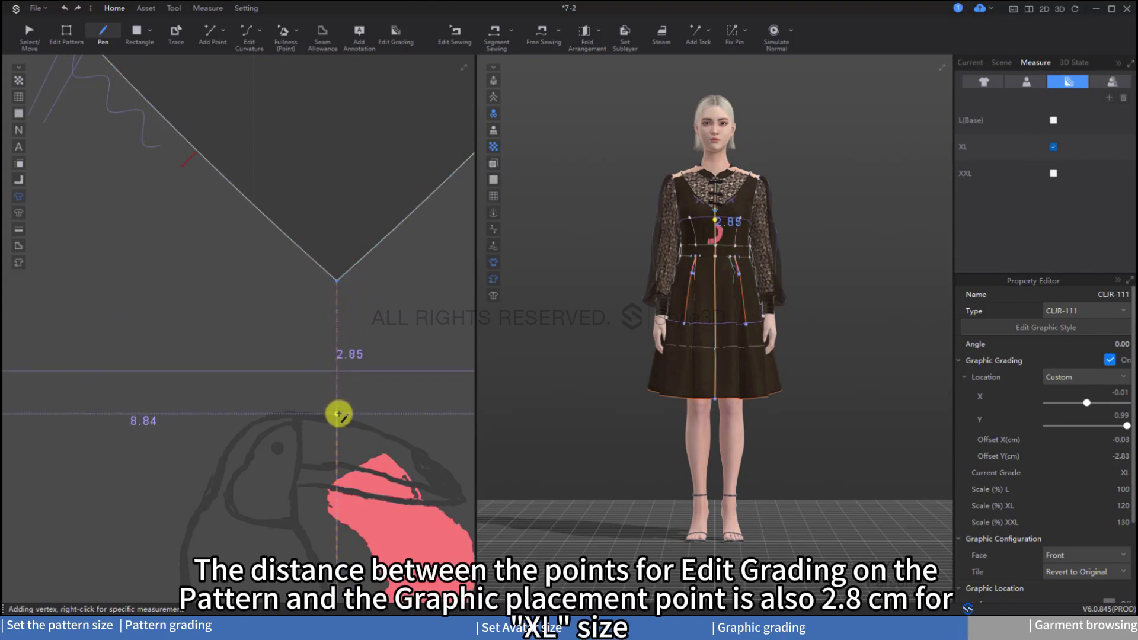
{"action": "left_click", "coordinate": [1054, 173]}
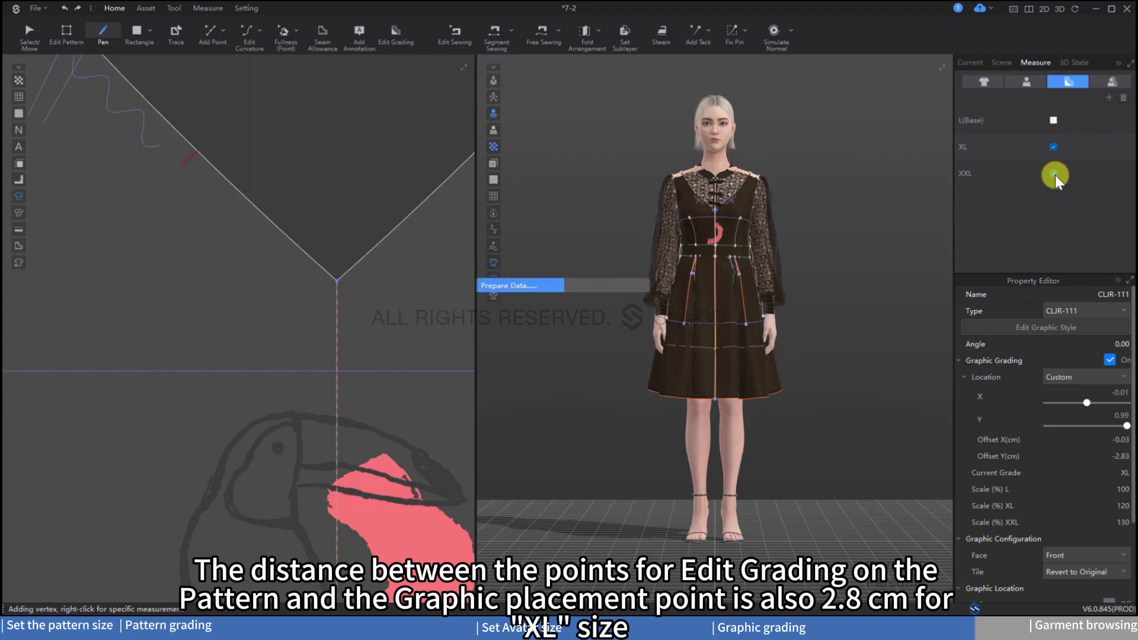
{"action": "left_click", "coordinate": [337, 279]}
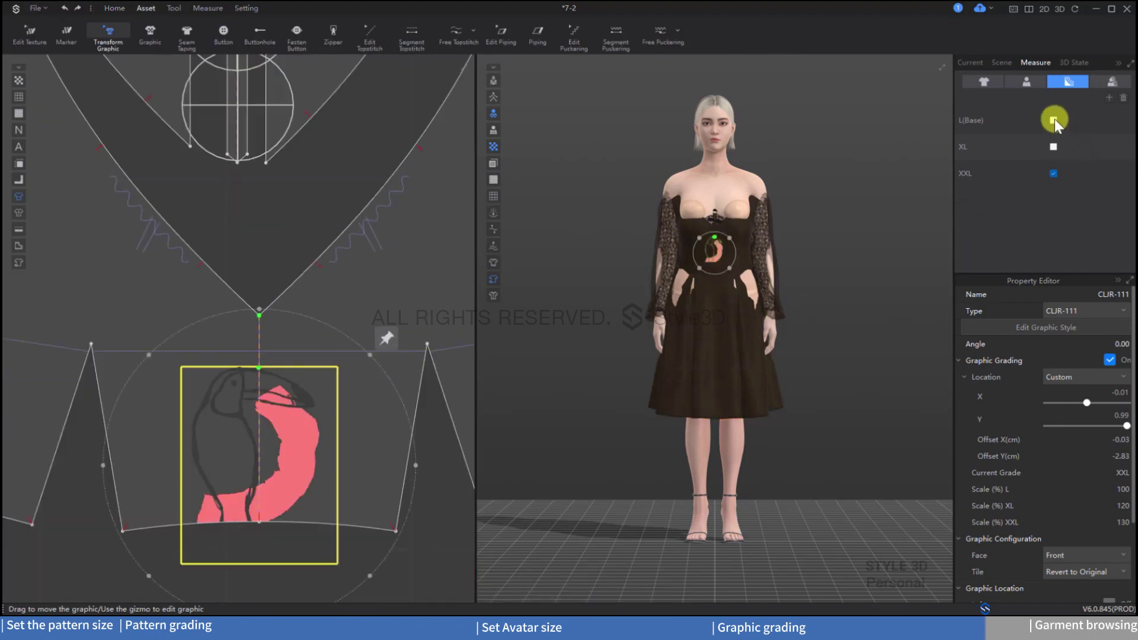
Return to size L, move all pattern pieces of the dress up to fit the avatar's shoulders, and simulate the garment.
{"action": "left_click", "coordinate": [1055, 119]}
{"action": "left_click", "coordinate": [269, 305]}
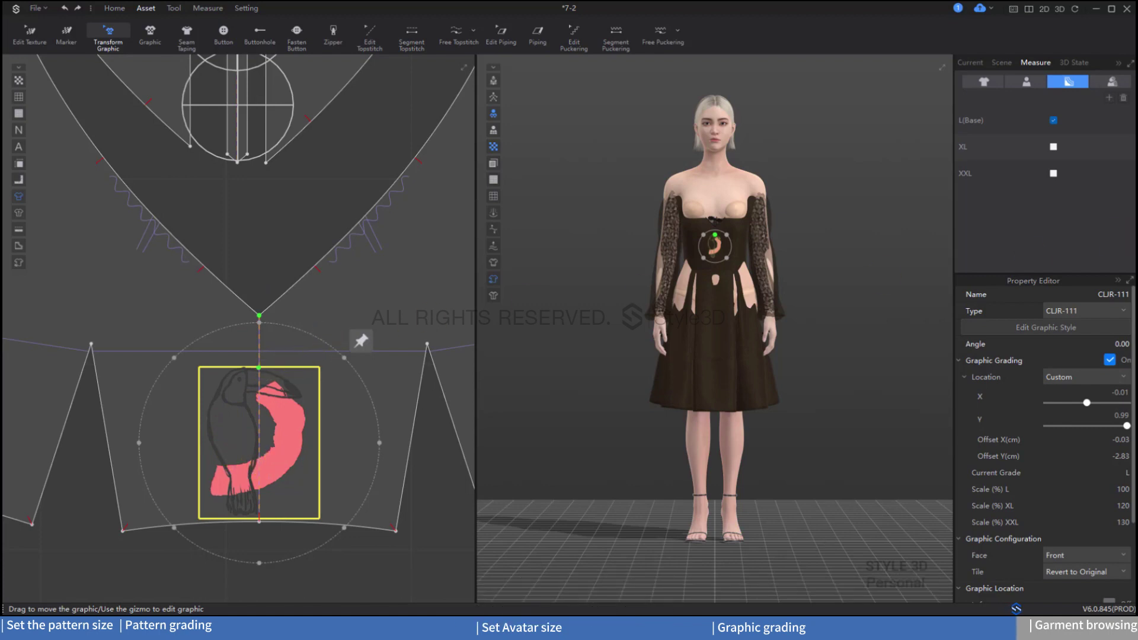
{"action": "scroll", "coordinate": [324, 332], "scroll_direction": "down", "scroll_amount": 6}
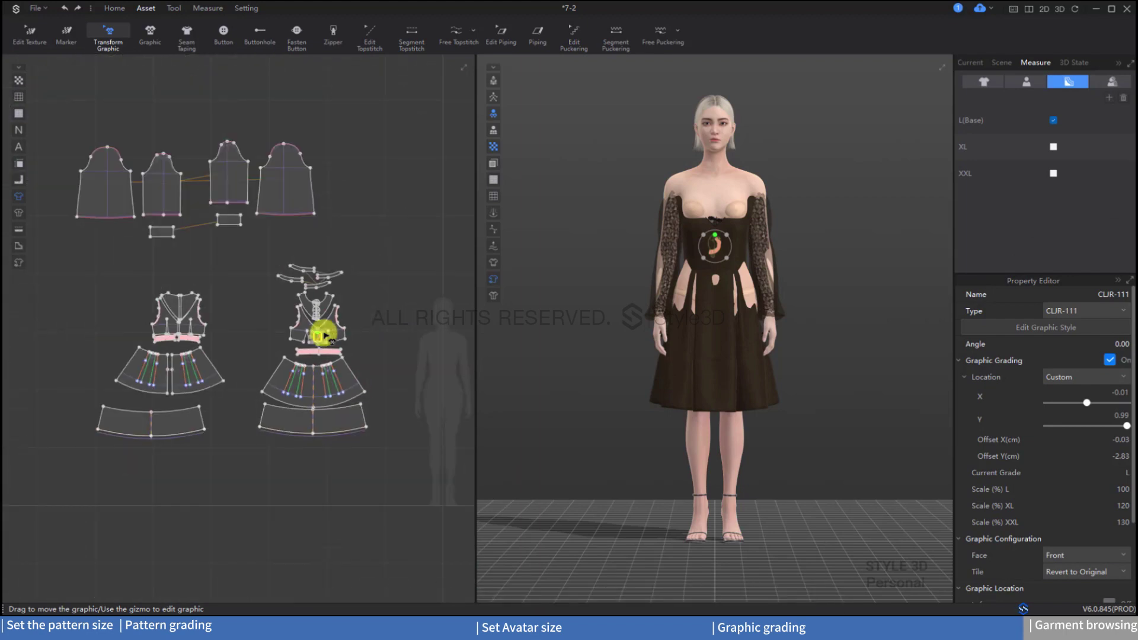
{"action": "left_click", "coordinate": [115, 8]}
{"action": "left_click", "coordinate": [34, 43]}
{"action": "left_click_drag", "start_coordinate": [407, 483], "coordinate": [52, 132]}
{"action": "left_click", "coordinate": [753, 245]}
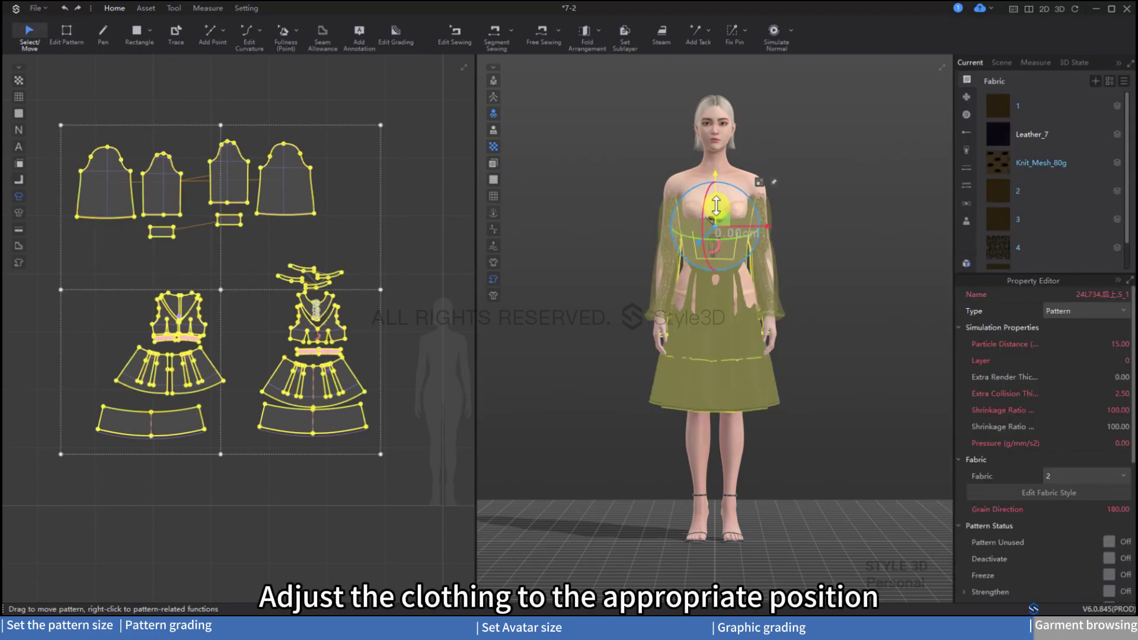
{"action": "left_click_drag", "start_coordinate": [722, 202], "coordinate": [716, 187]}
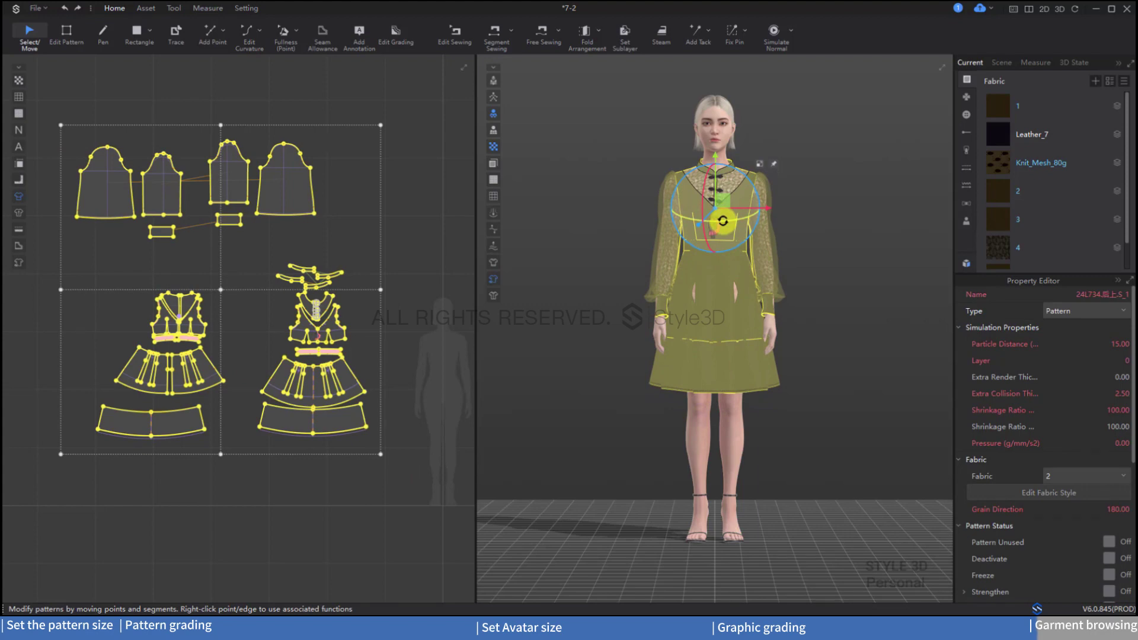
{"action": "left_click", "coordinate": [773, 33]}
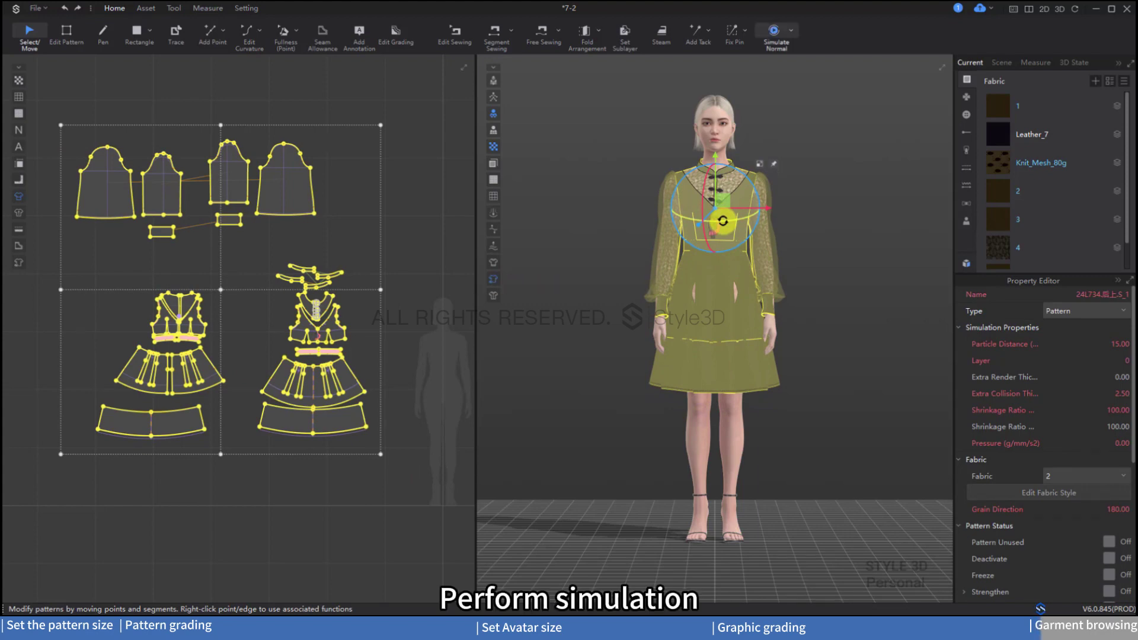
{"action": "left_click", "coordinate": [804, 225]}
Switch the dress to size XL and simulate it on the matching avatar.
{"action": "left_click", "coordinate": [1035, 62]}
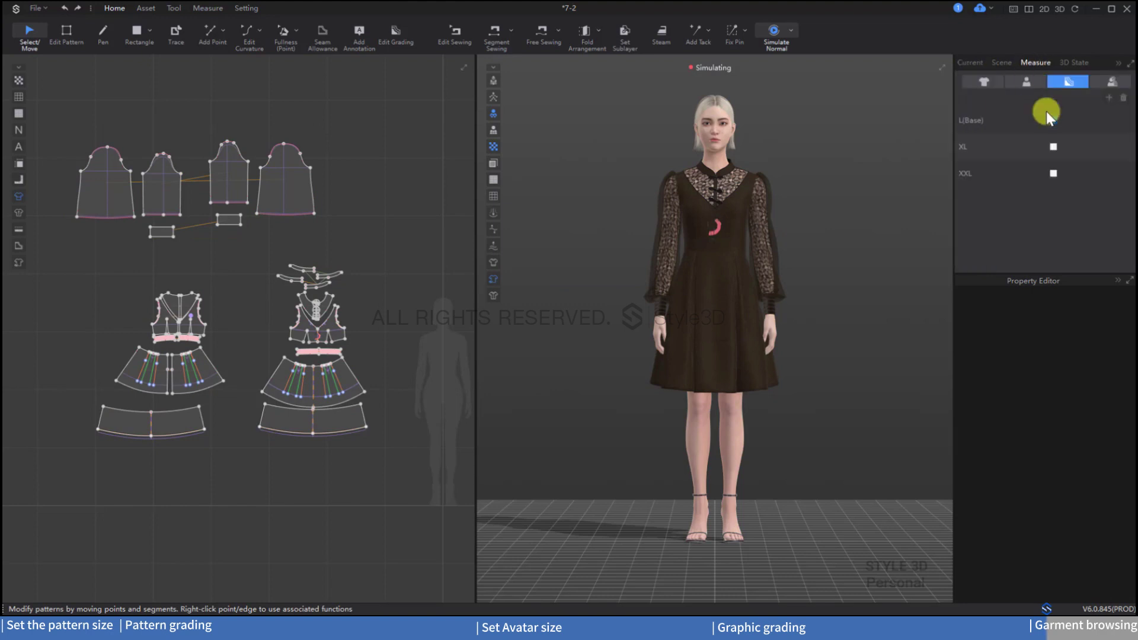
{"action": "left_click", "coordinate": [1049, 147]}
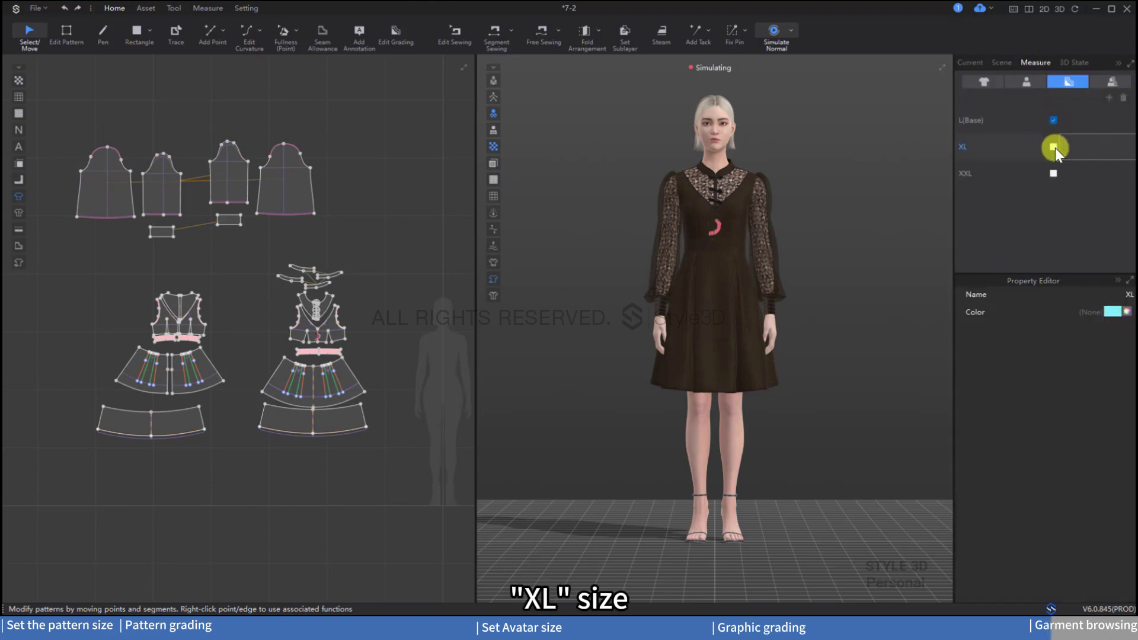
{"action": "left_click", "coordinate": [1054, 147]}
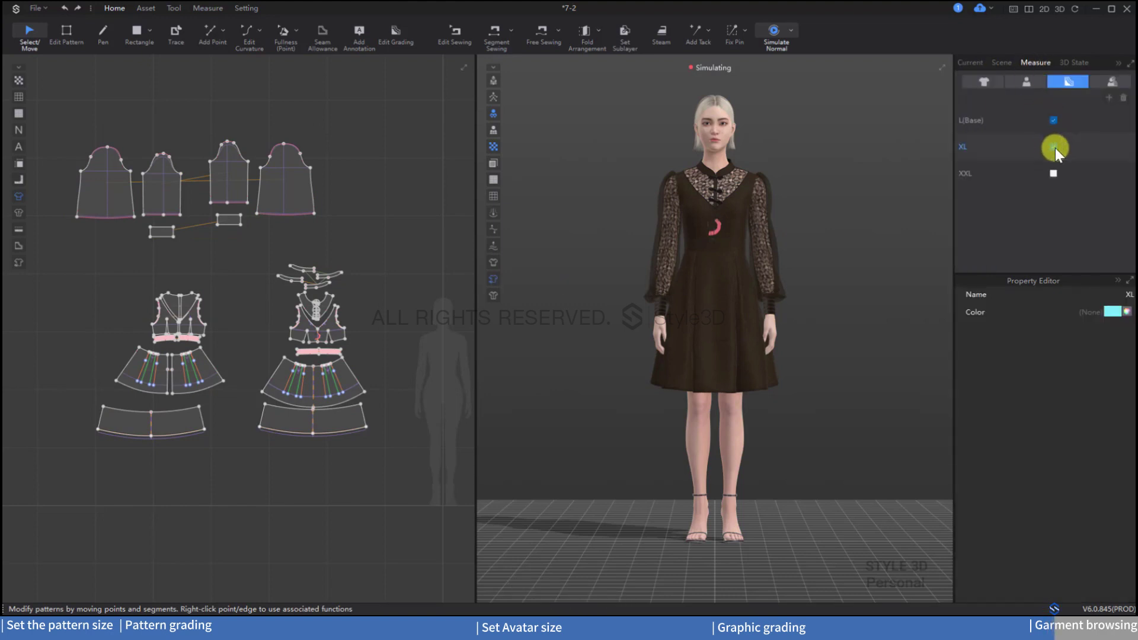
{"action": "left_click", "coordinate": [421, 381]}
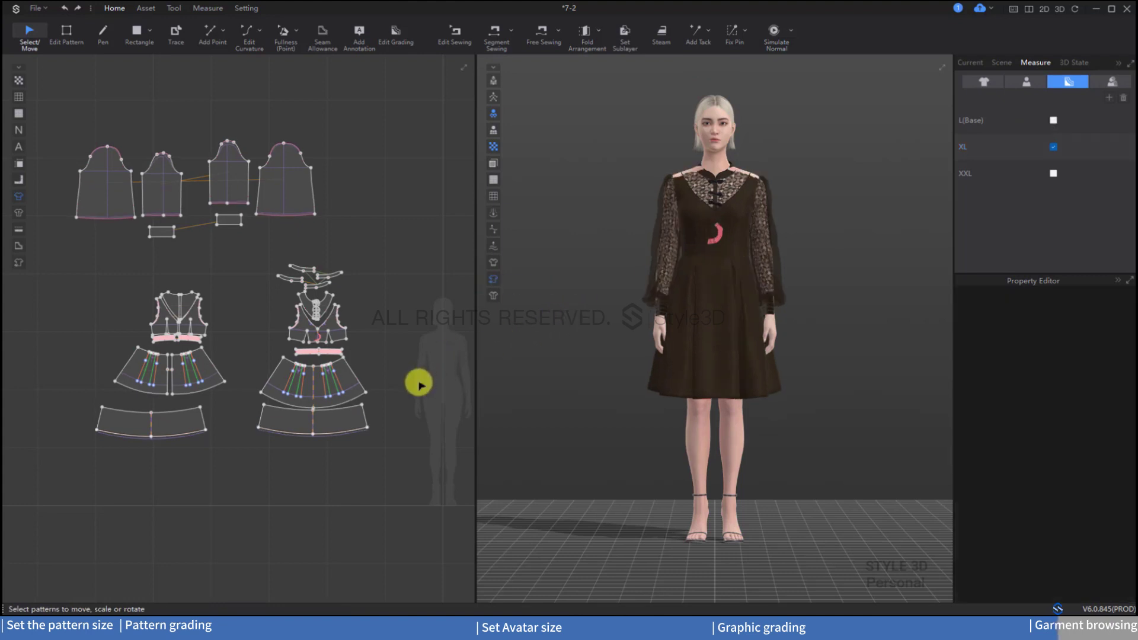
{"action": "key", "text": "space"}
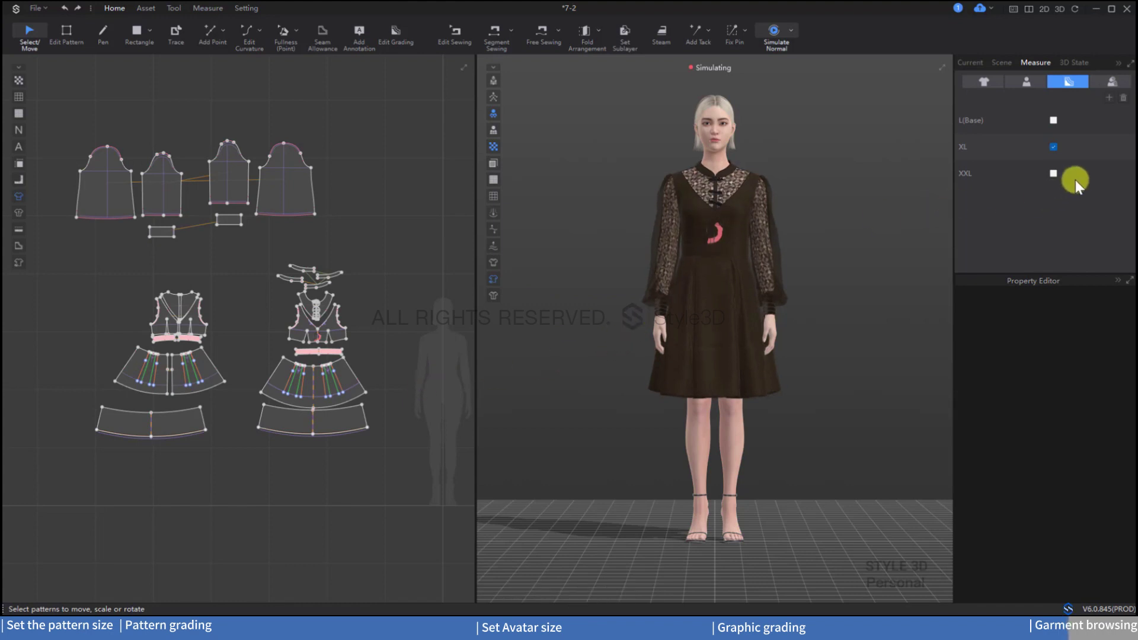
Switch to size XXL, move the whole dress up into place on the avatar, and simulate it.
{"action": "left_click", "coordinate": [1053, 173]}
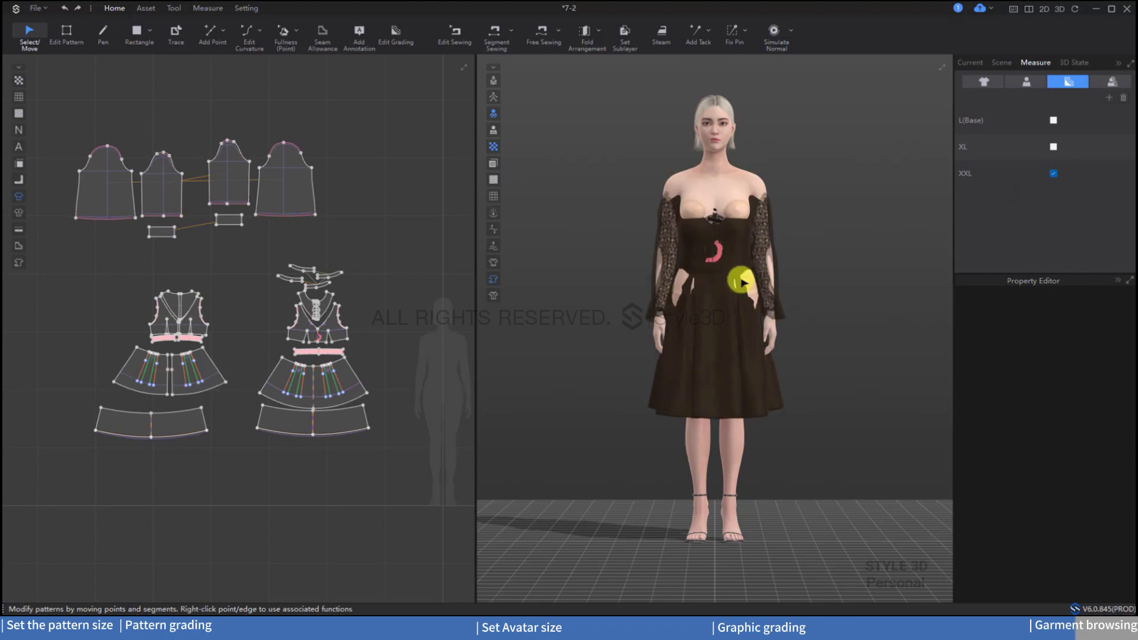
{"action": "left_click_drag", "start_coordinate": [330, 476], "coordinate": [35, 140]}
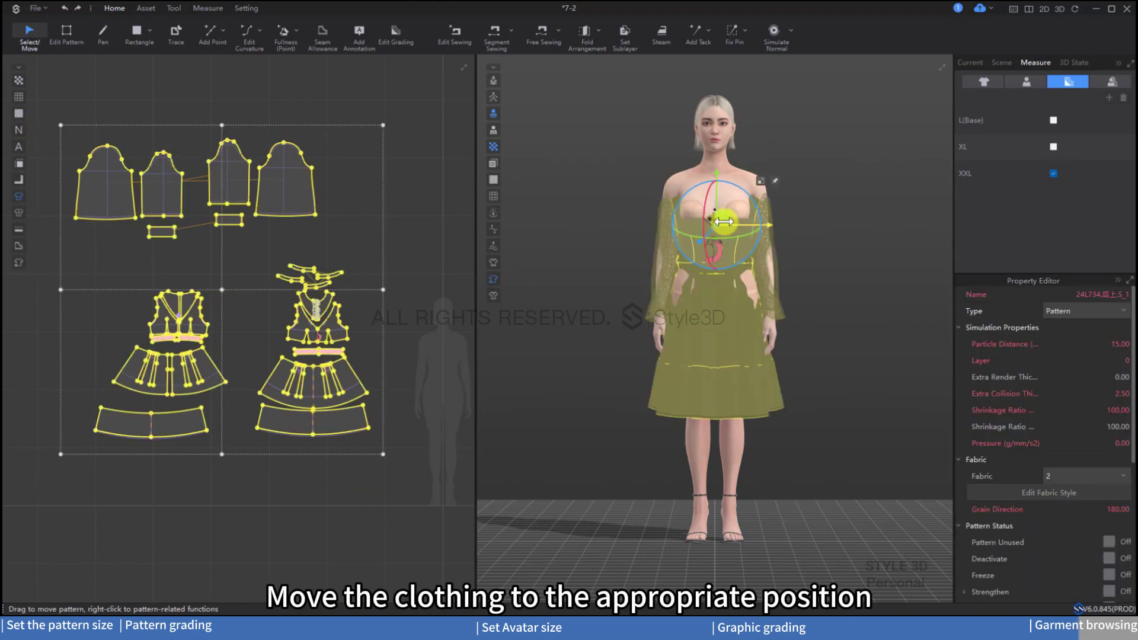
{"action": "left_click_drag", "start_coordinate": [716, 197], "coordinate": [723, 177]}
{"action": "left_click", "coordinate": [889, 205]}
{"action": "key", "text": "space"}
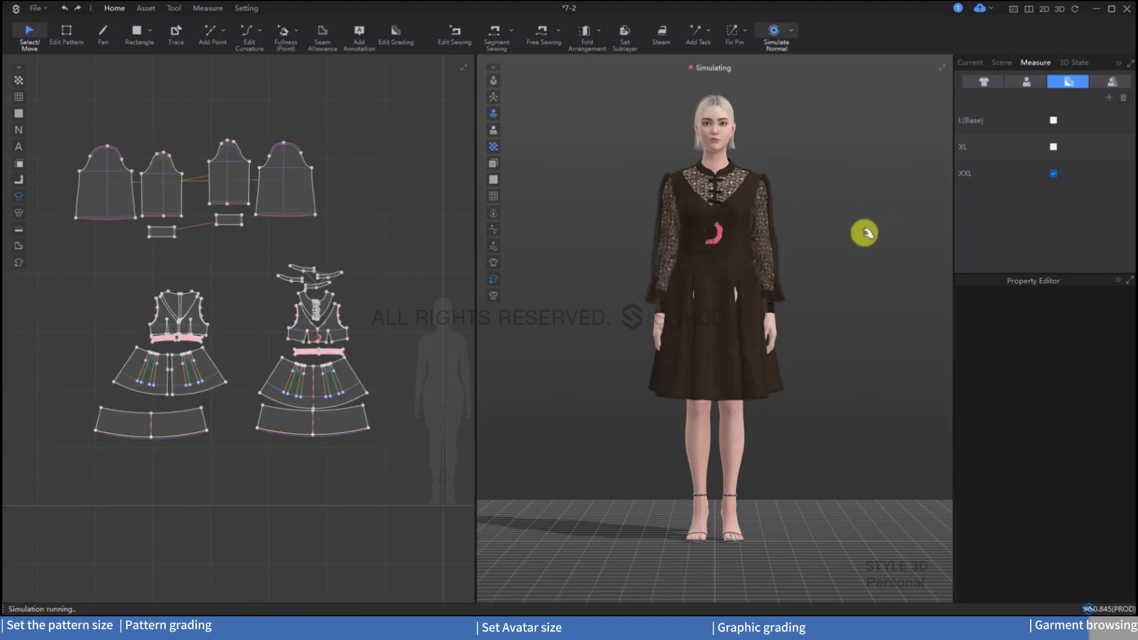
{"action": "left_click", "coordinate": [765, 287]}
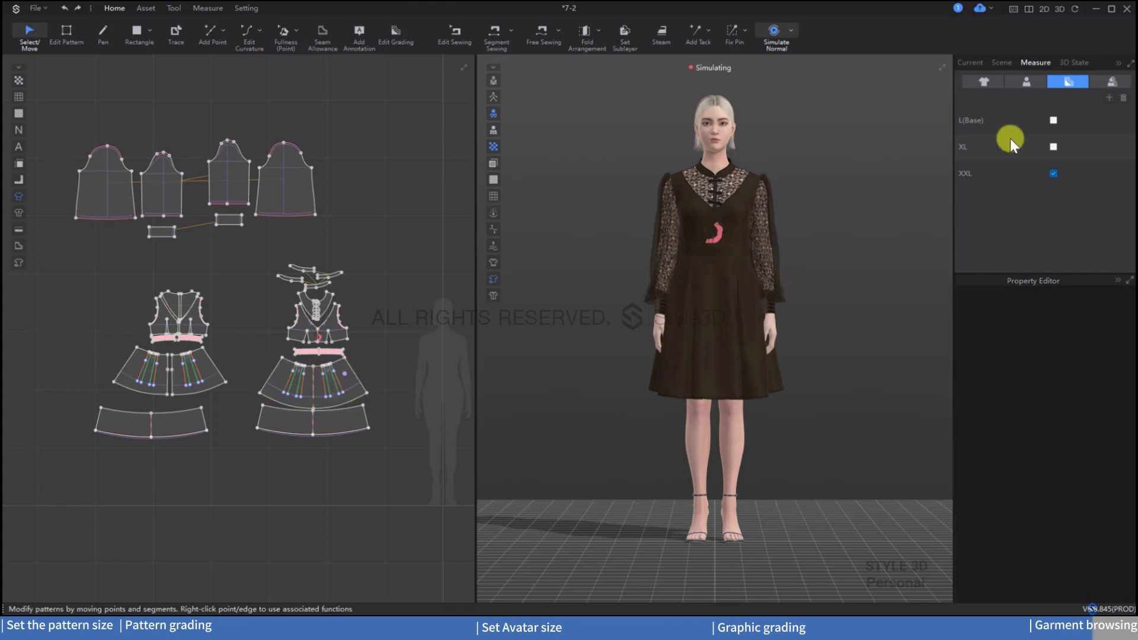
Compare the L, XL and XXL gradings side by side in the Garment Browser and open the snapshot settings for them.
{"action": "left_click", "coordinate": [178, 9]}
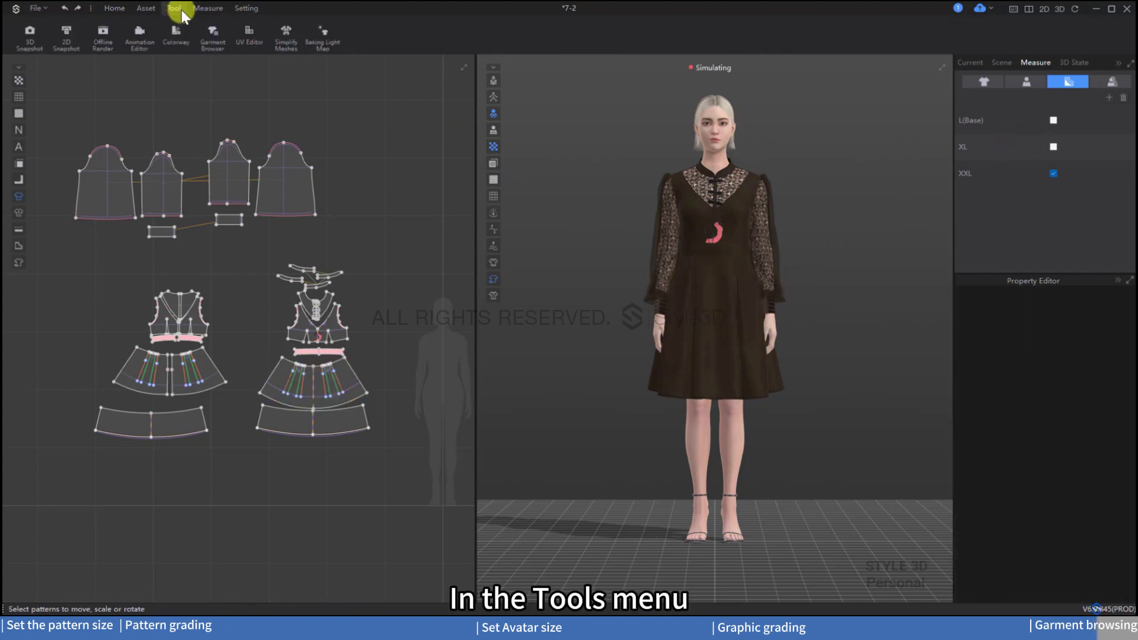
{"action": "left_click", "coordinate": [212, 34]}
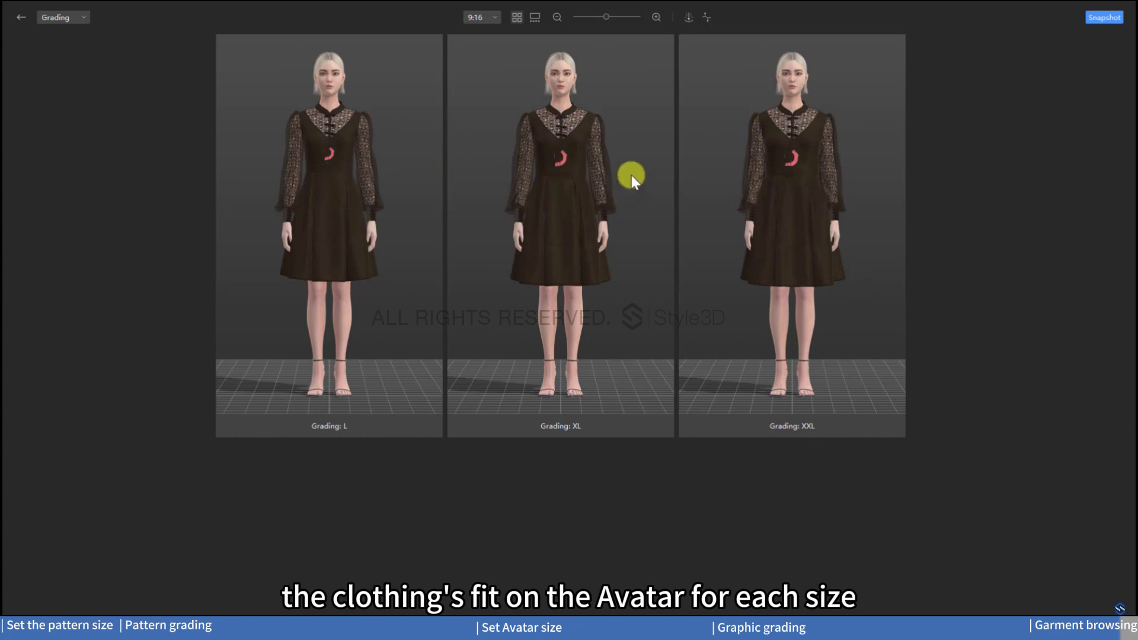
{"action": "mouse_move", "coordinate": [606, 230]}
{"action": "right_mouse_down"}
{"action": "mouse_move", "coordinate": [372, 253]}
{"action": "mouse_move", "coordinate": [596, 231]}
{"action": "right_mouse_up"}
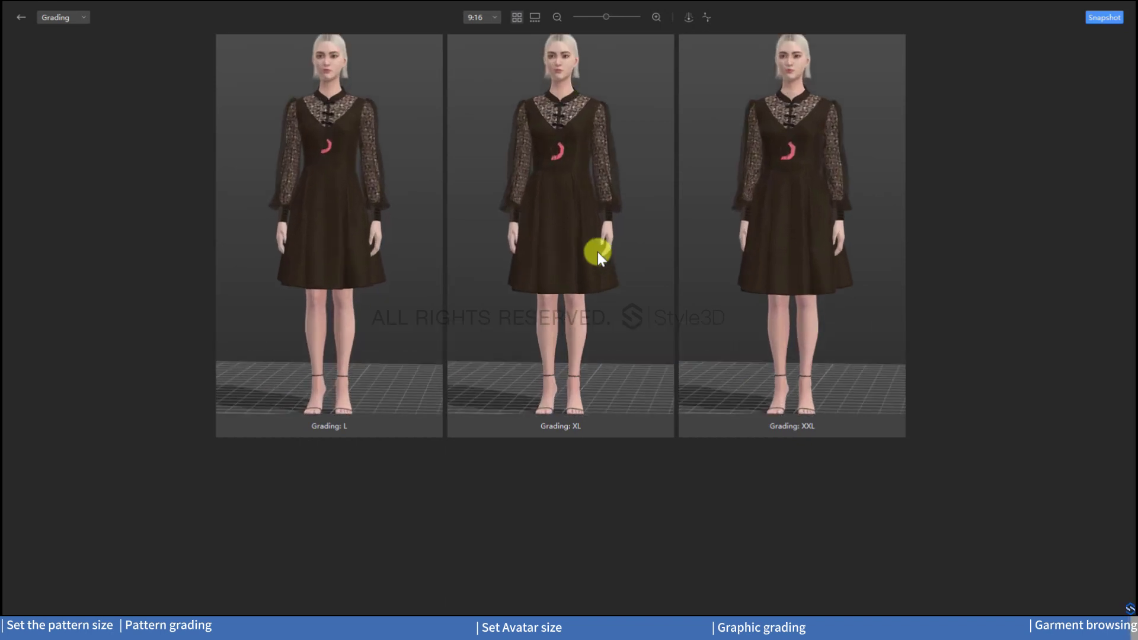
{"action": "left_click", "coordinate": [1103, 17]}
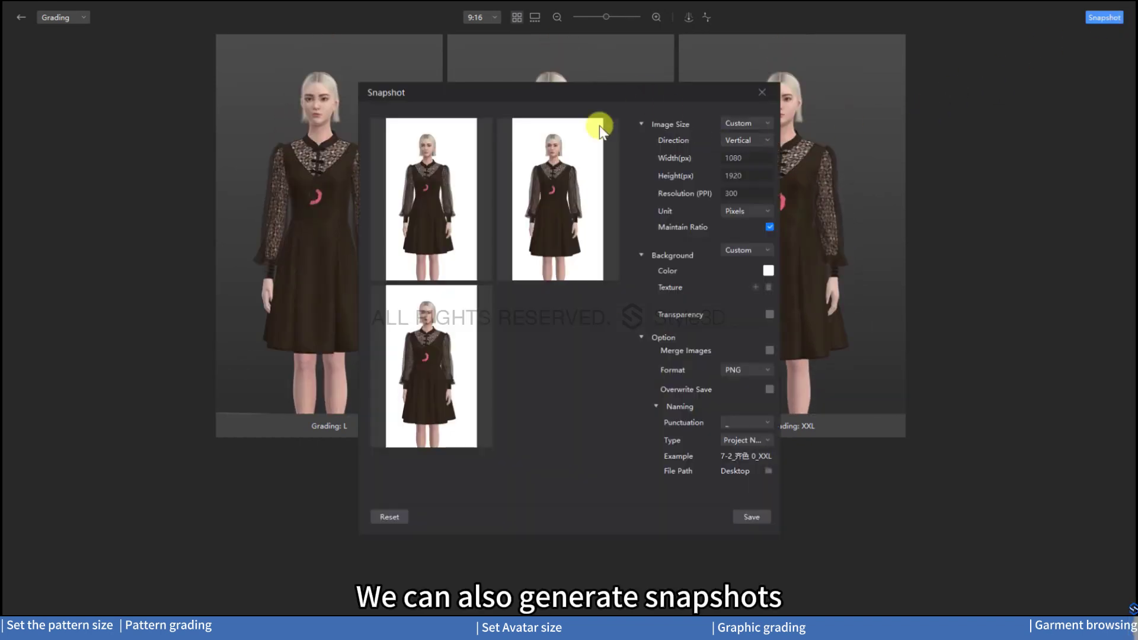